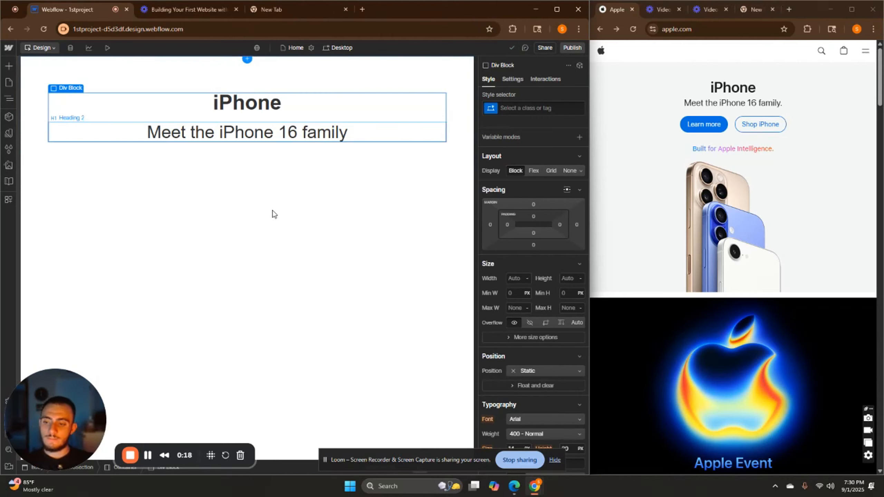
# Insert a grid below the "Meet the iPhone 16 family" heading inside the div block and set it to 1 row
pyautogui.click(8, 102)
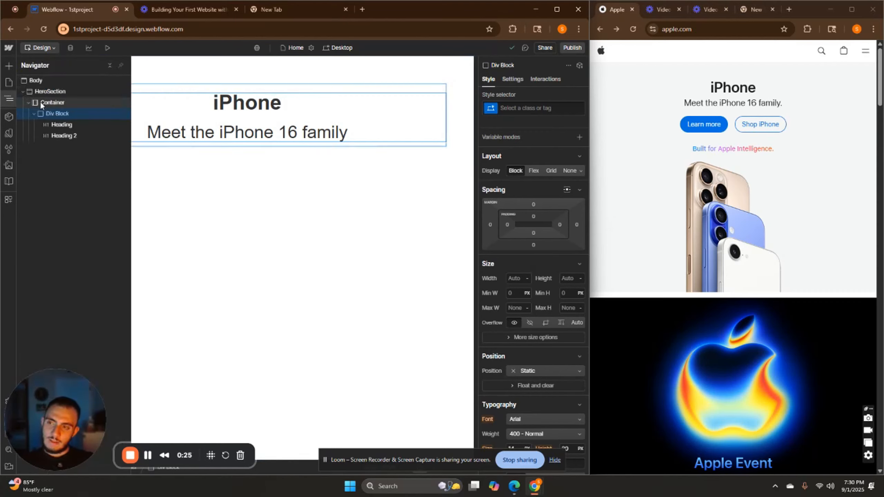
pyautogui.click(9, 66)
pyautogui.doubleClick(51, 98)
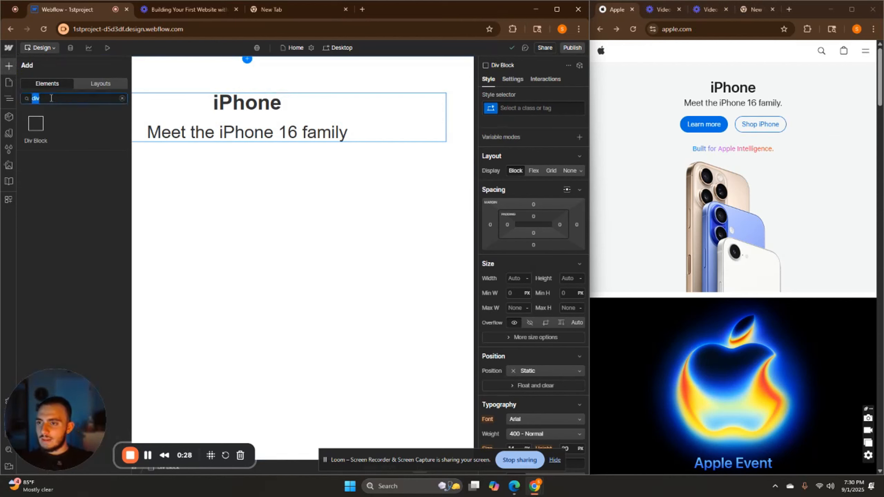
pyautogui.write('grid')
pyautogui.moveTo(36, 123); pyautogui.dragTo(247, 174)
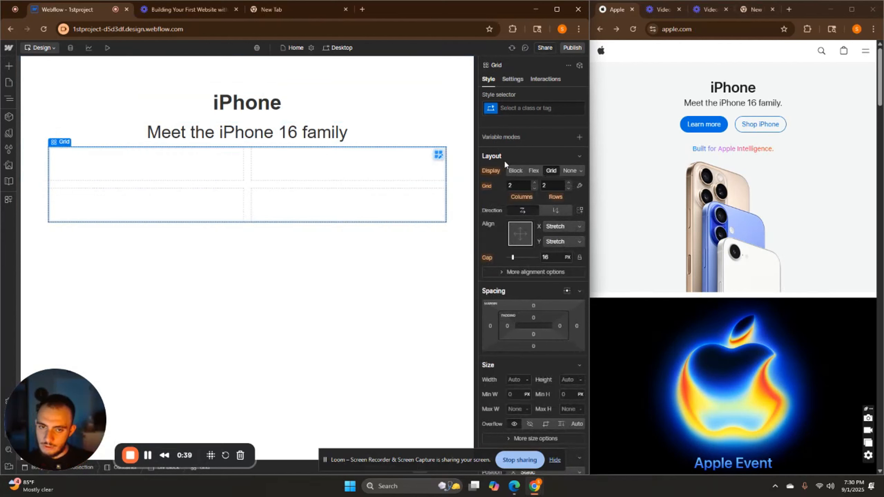
pyautogui.click(568, 189)
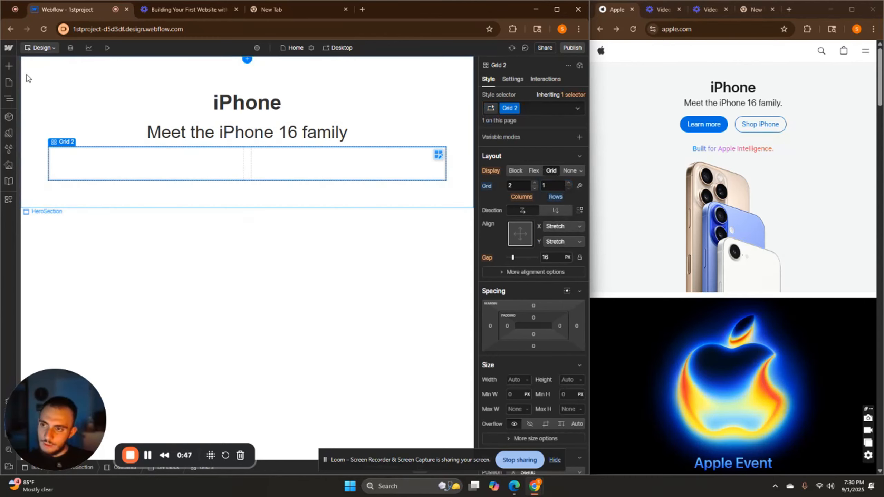
# Insert a link block into the first cell of the grid
pyautogui.click(9, 68)
pyautogui.doubleClick(66, 99)
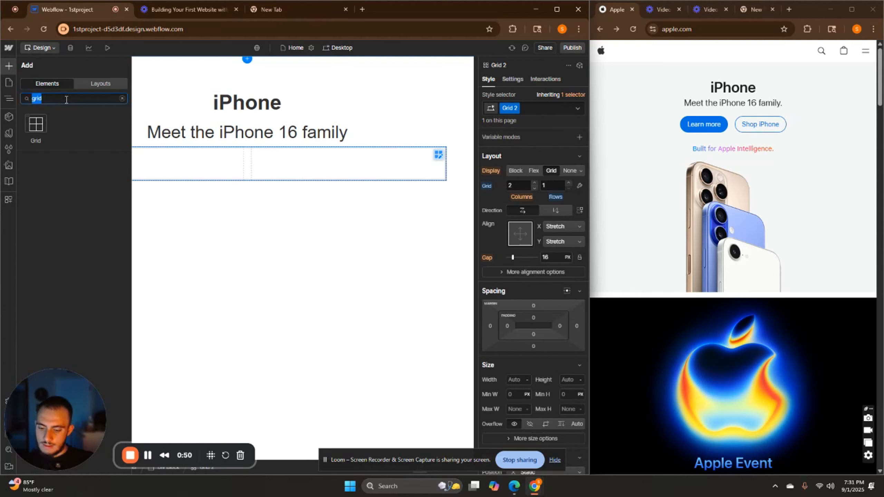
pyautogui.write('link')
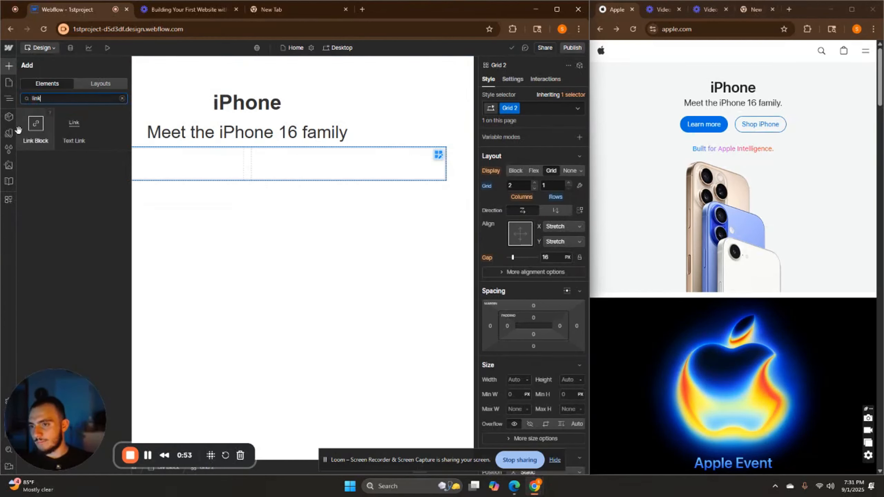
pyautogui.moveTo(36, 125); pyautogui.dragTo(184, 177)
pyautogui.click(88, 168)
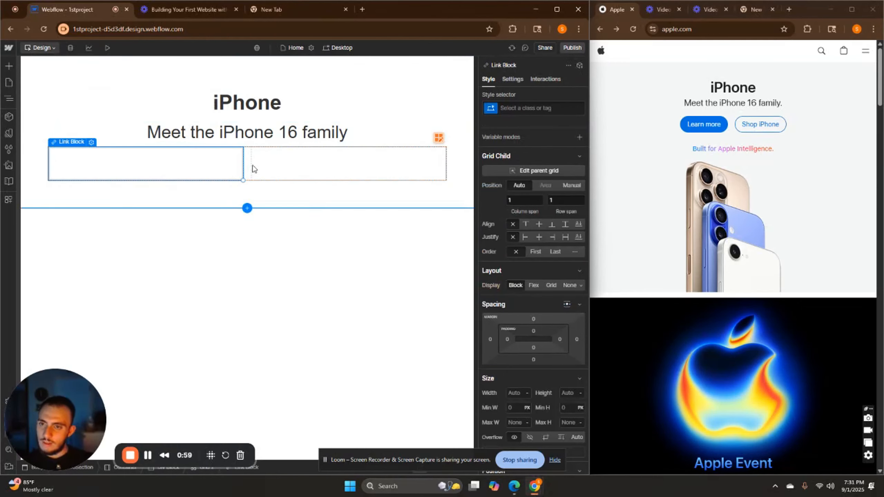
# Paste a copy of the link block into the grid so it occupies the second cell
pyautogui.click(9, 98)
pyautogui.click(60, 146)
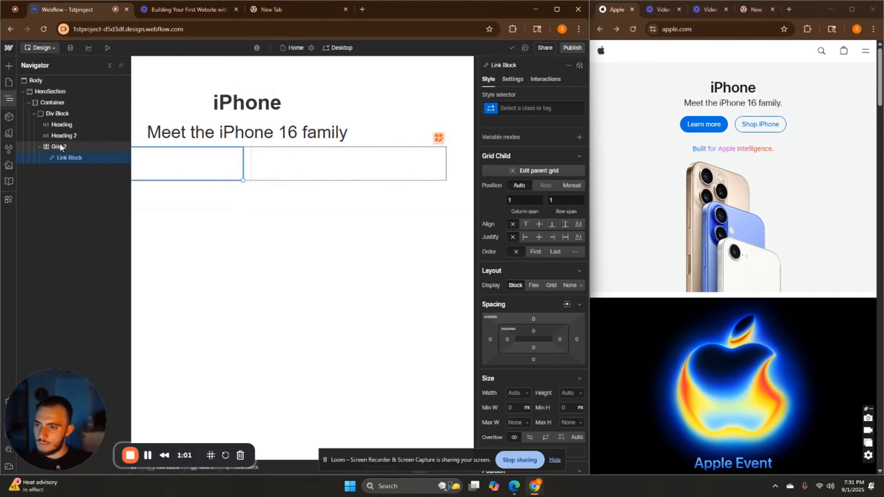
pyautogui.hotkey('ctrl', 'v')
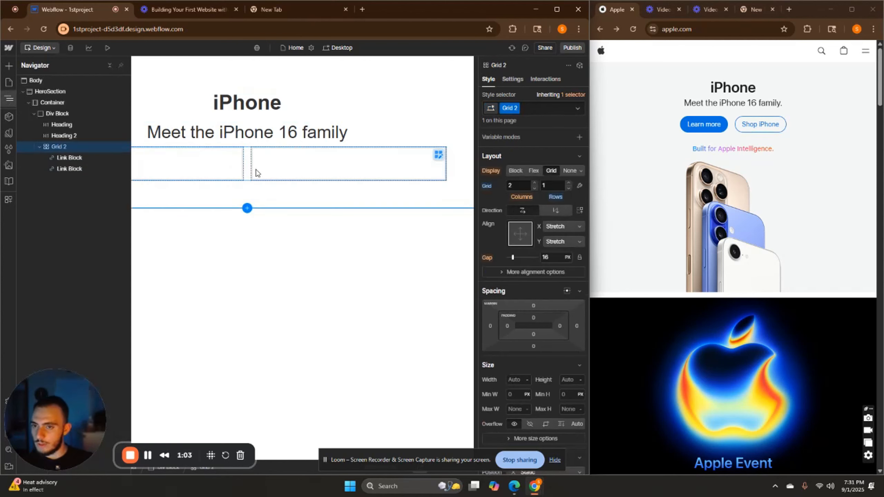
# Create a new class named ButtonLink on the first link block
pyautogui.click(74, 158)
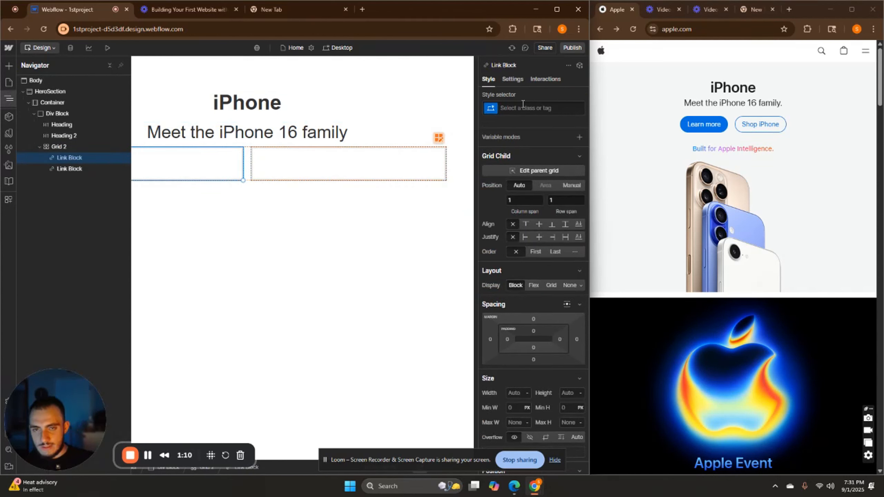
pyautogui.click(515, 108)
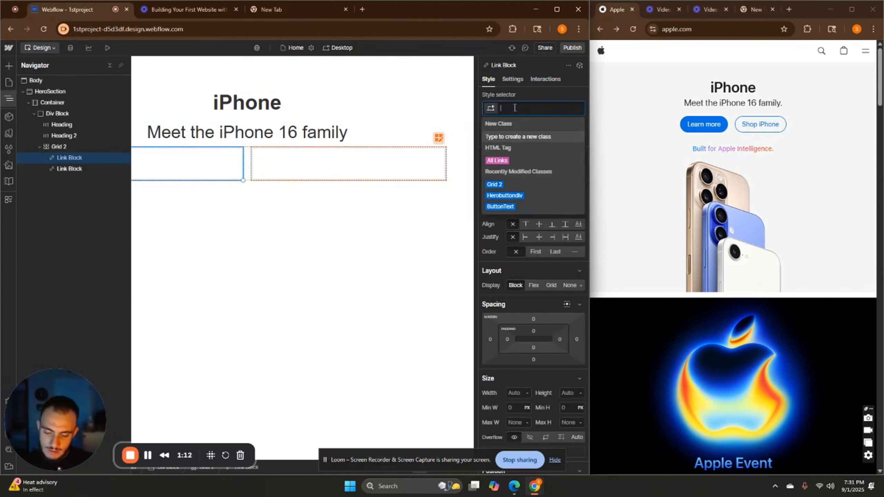
pyautogui.write('ButtonLink')
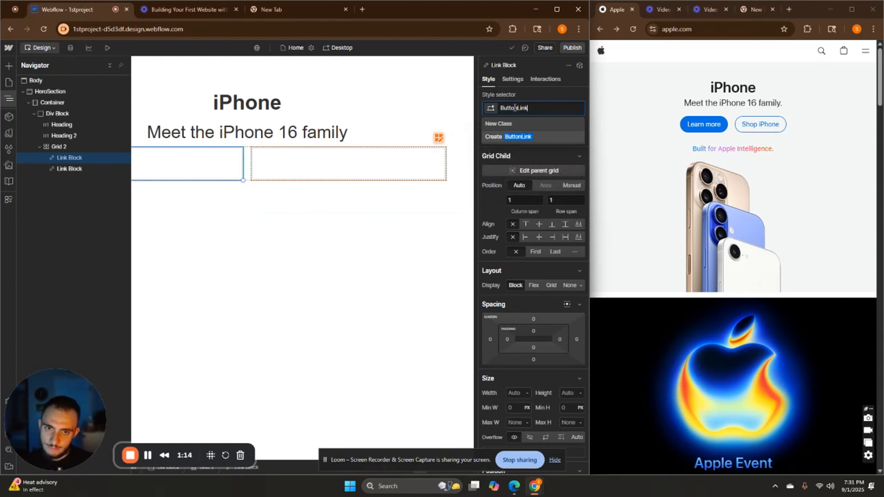
pyautogui.press('Return')
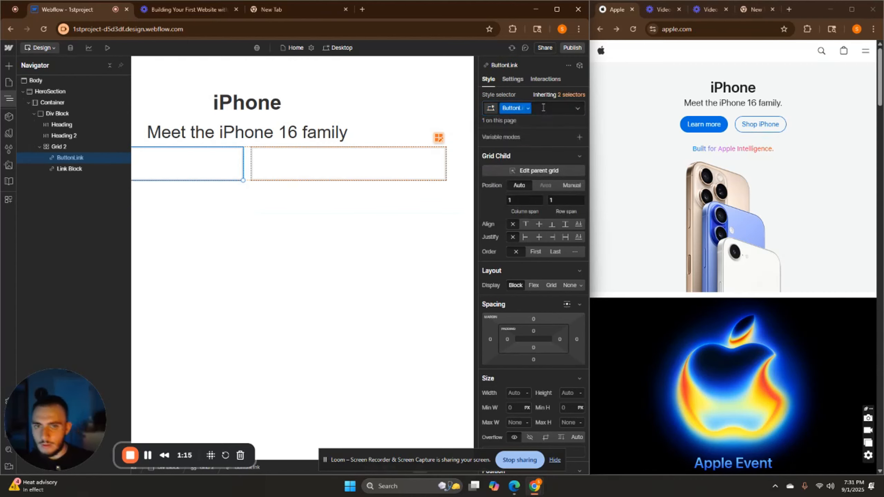
# Apply the existing ButtonLink class to the second link block
pyautogui.click(79, 169)
pyautogui.click(507, 111)
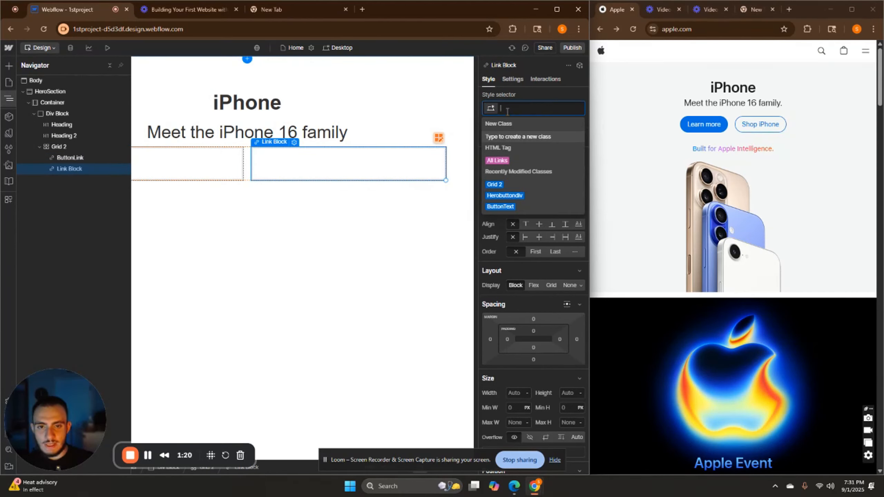
pyautogui.write('button')
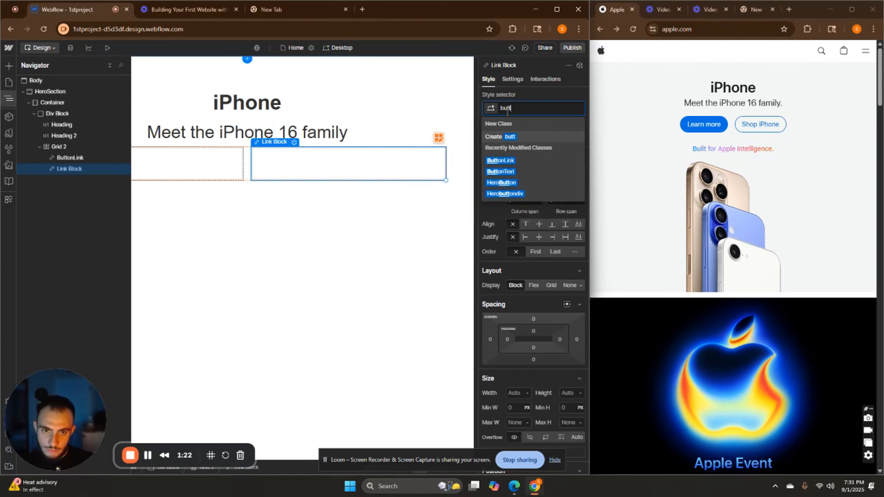
pyautogui.click(505, 160)
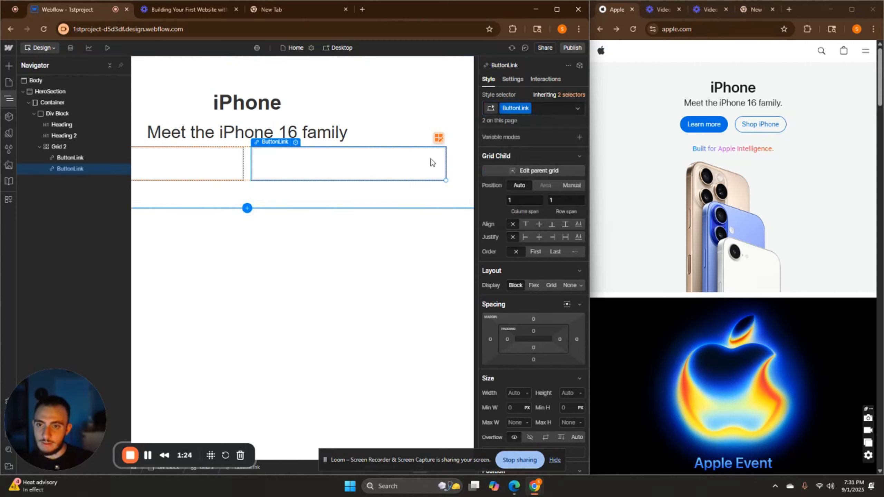
# Insert a div block inside the first ButtonLink of the grid
pyautogui.click(211, 157)
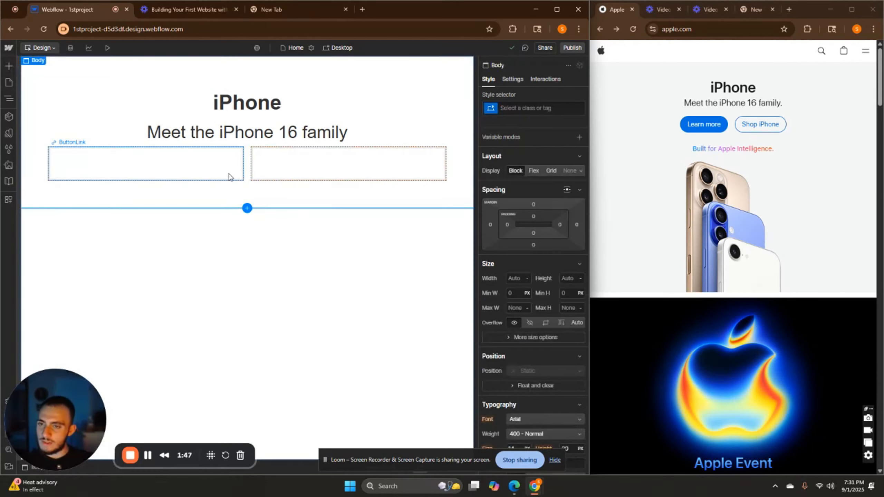
pyautogui.click(228, 174)
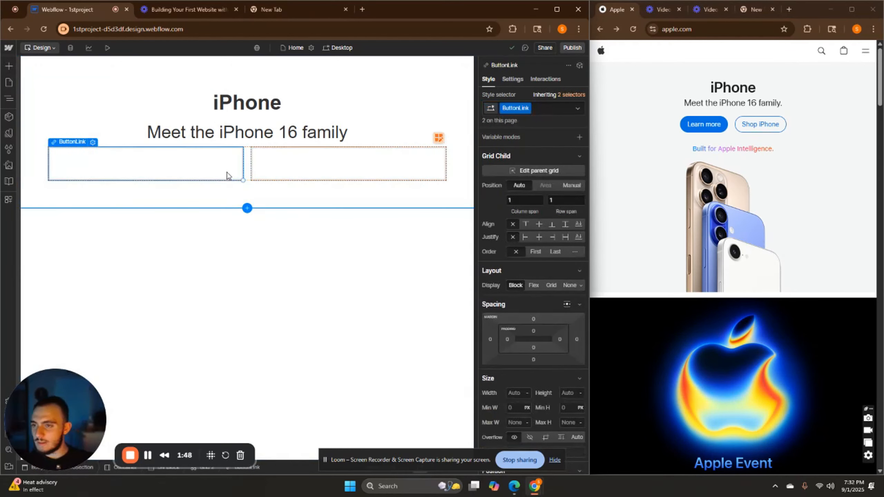
pyautogui.click(7, 67)
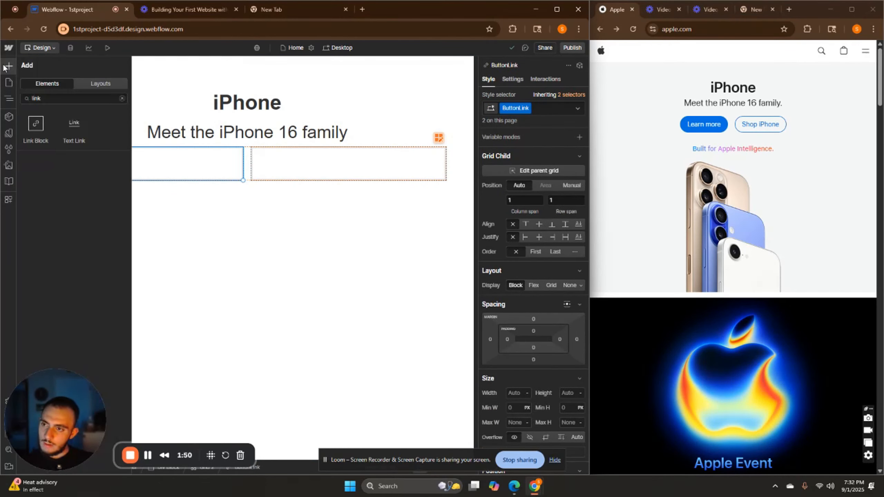
pyautogui.doubleClick(55, 100)
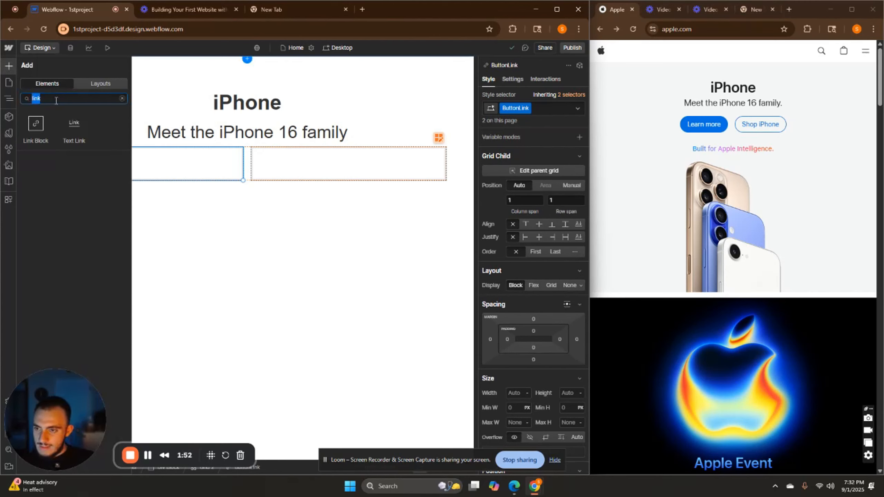
pyautogui.write('div')
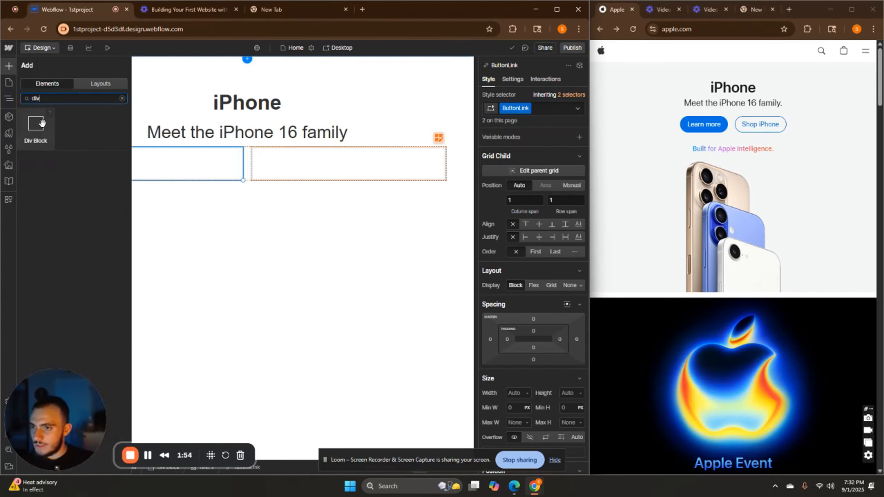
pyautogui.click(36, 126)
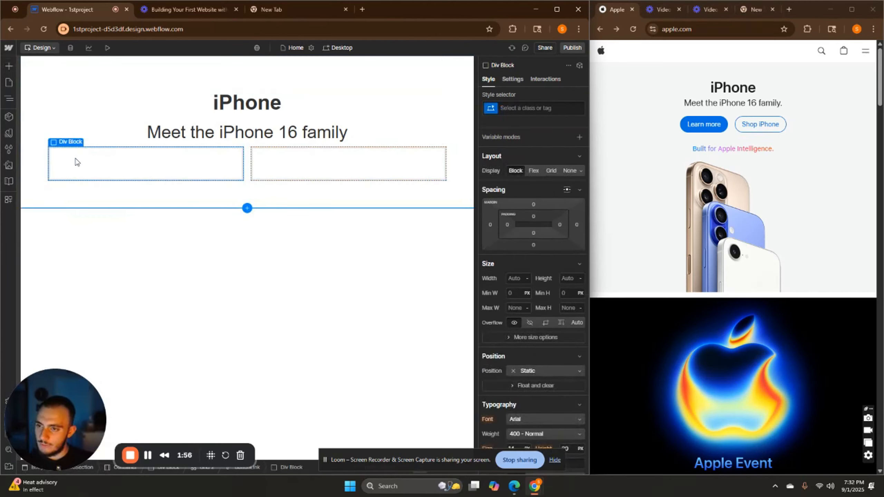
# Insert a text block inside the div block of the first ButtonLink
pyautogui.click(9, 66)
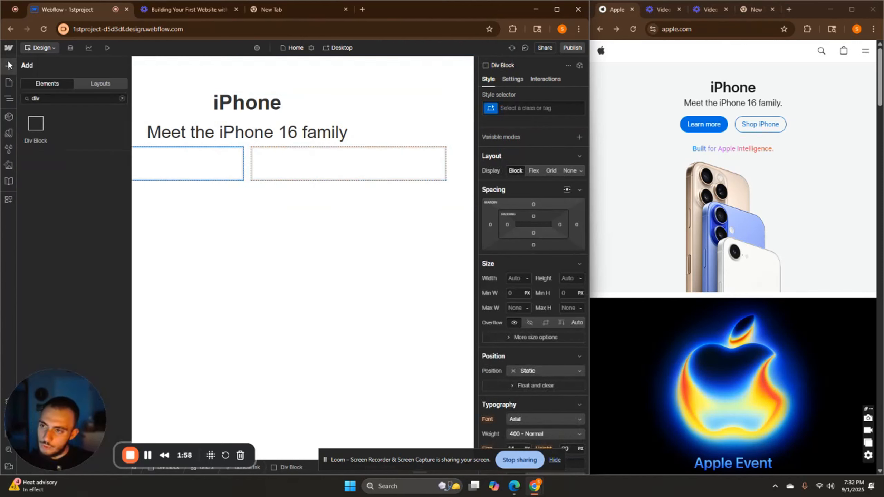
pyautogui.click(67, 99)
pyautogui.write('h')
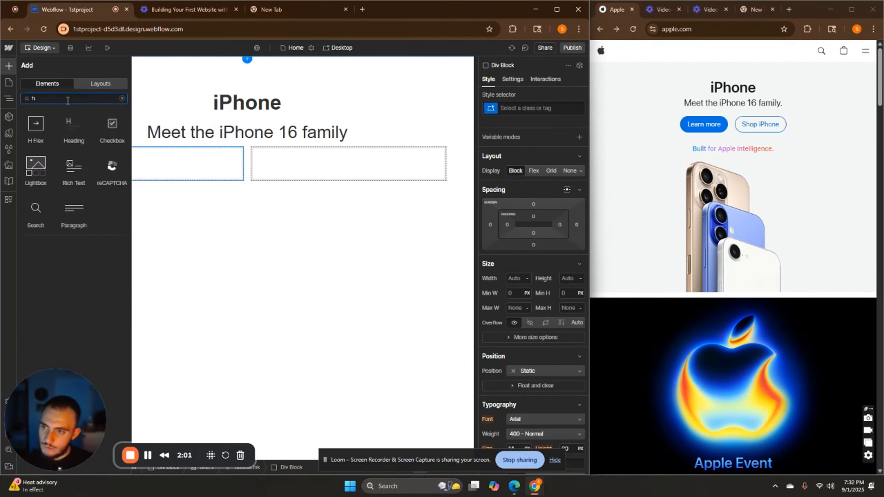
pyautogui.press('BackSpace')
pyautogui.write('text')
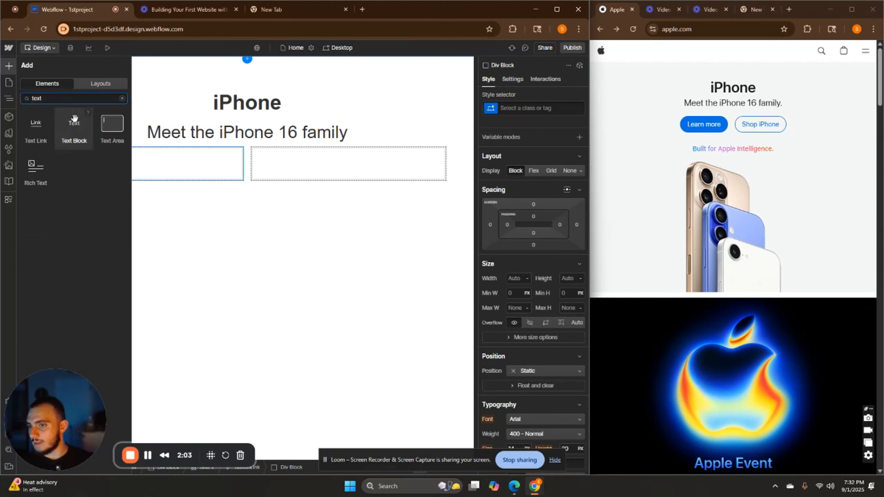
pyautogui.click(69, 129)
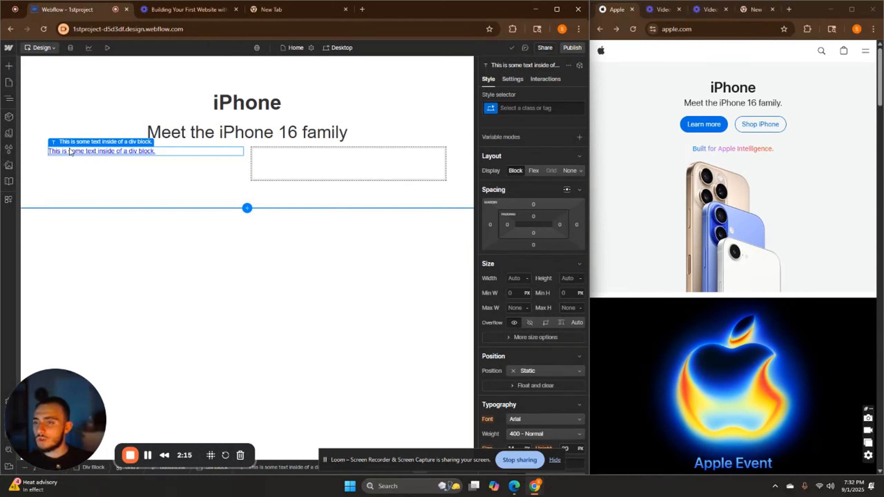
# Set the ButtonLink class's text colour to black and its text decoration to none
pyautogui.click(10, 102)
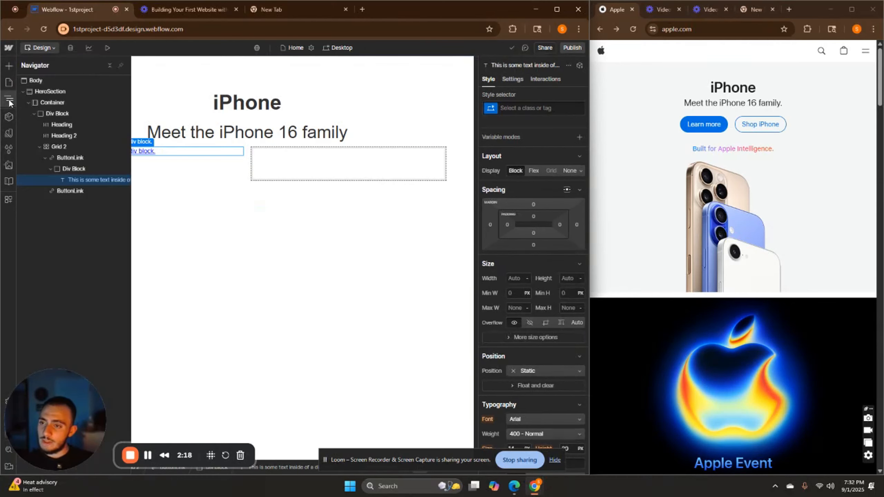
pyautogui.click(71, 158)
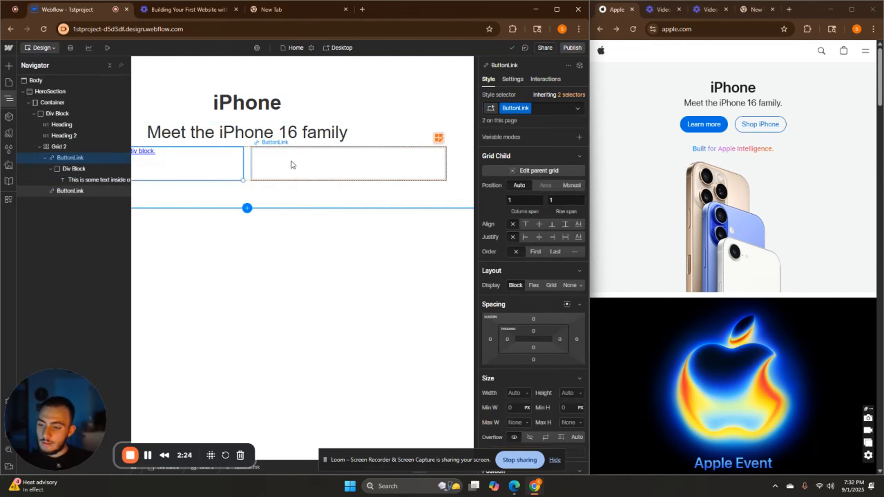
pyautogui.scroll(-8, 545, 160)
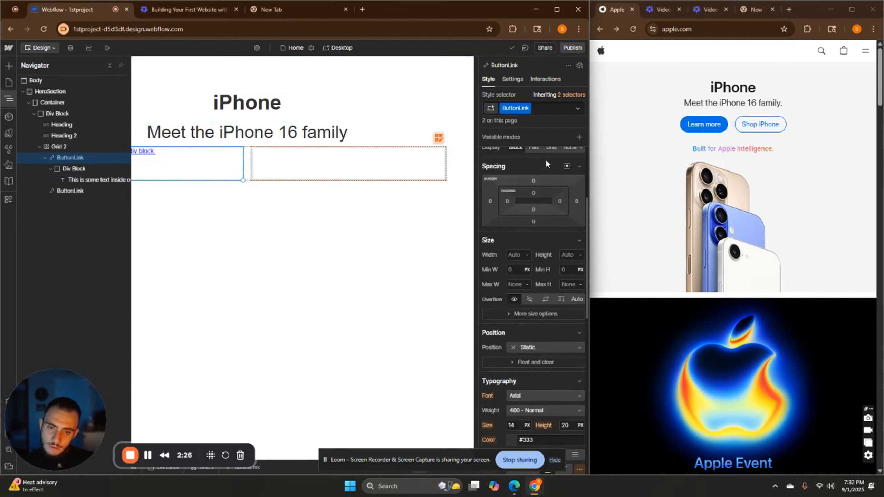
pyautogui.scroll(1, 546, 159)
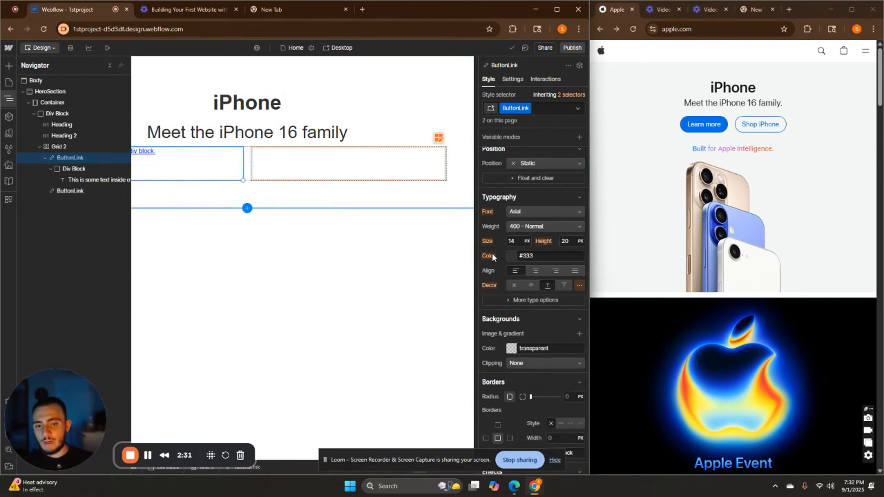
pyautogui.click(510, 257)
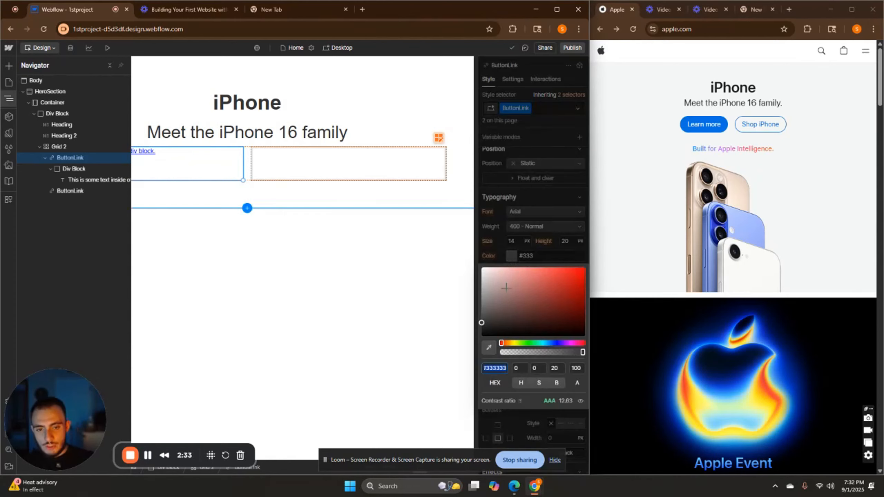
pyautogui.moveTo(507, 289); pyautogui.dragTo(433, 370)
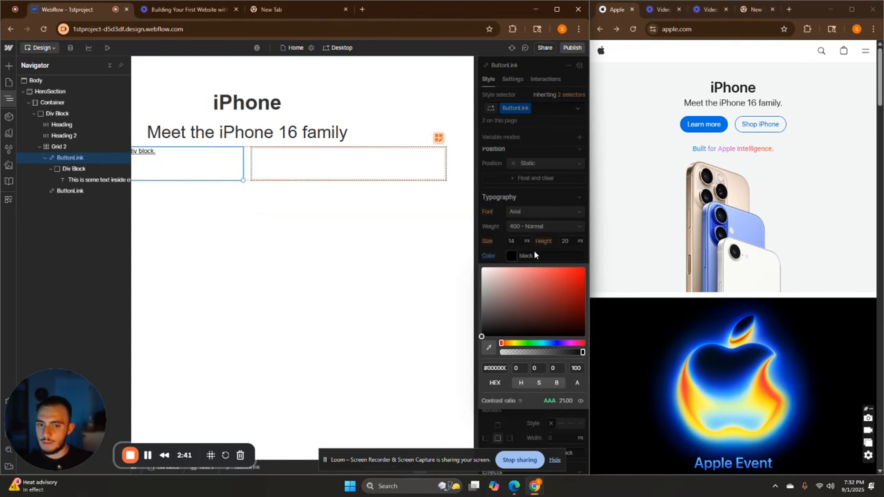
pyautogui.click(513, 255)
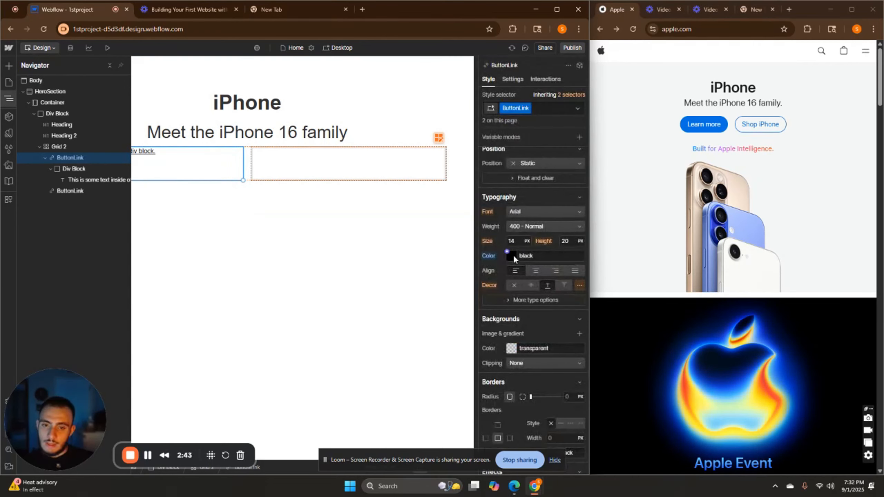
pyautogui.click(514, 285)
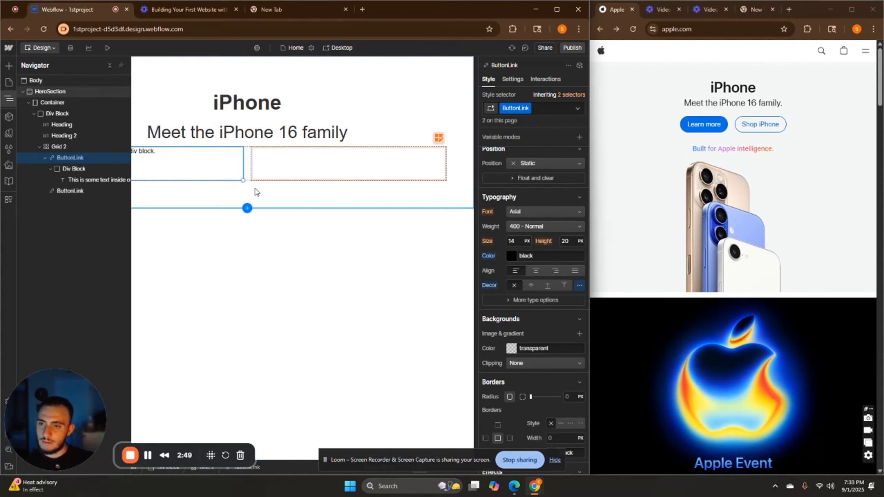
pyautogui.click(175, 169)
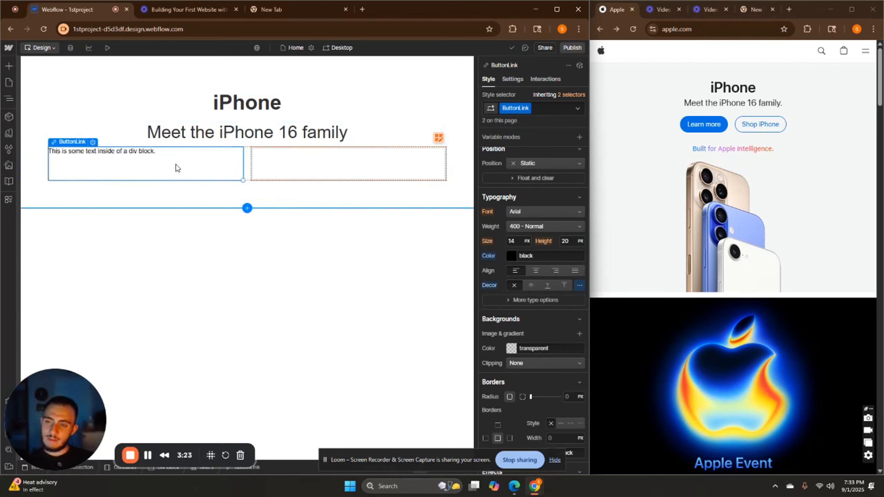
# Copy the div block with its text from the first ButtonLink into the second ButtonLink
pyautogui.click(3, 104)
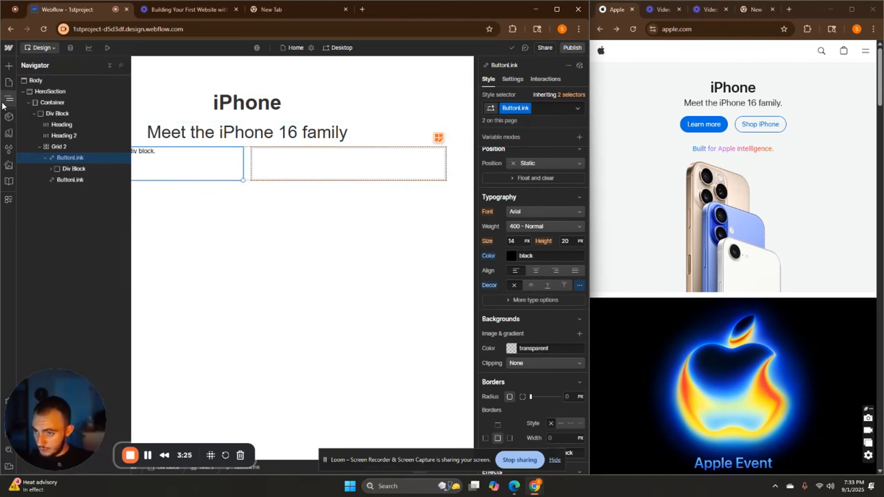
pyautogui.click(73, 168)
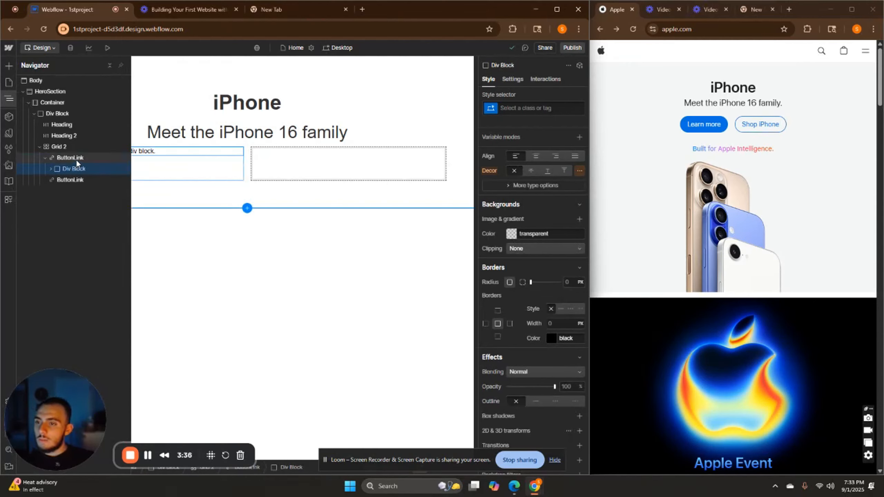
pyautogui.click(73, 178)
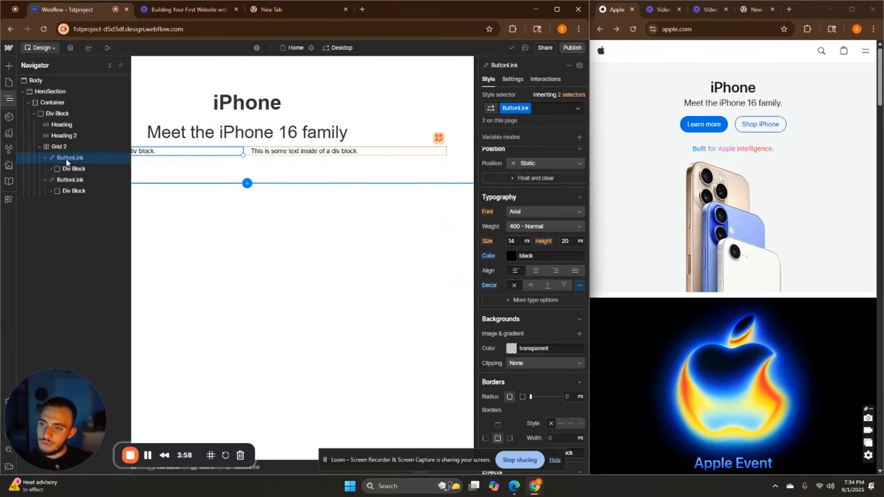
# Add the combo class "left" to the first ButtonLink and align its text to the right
pyautogui.click(529, 104)
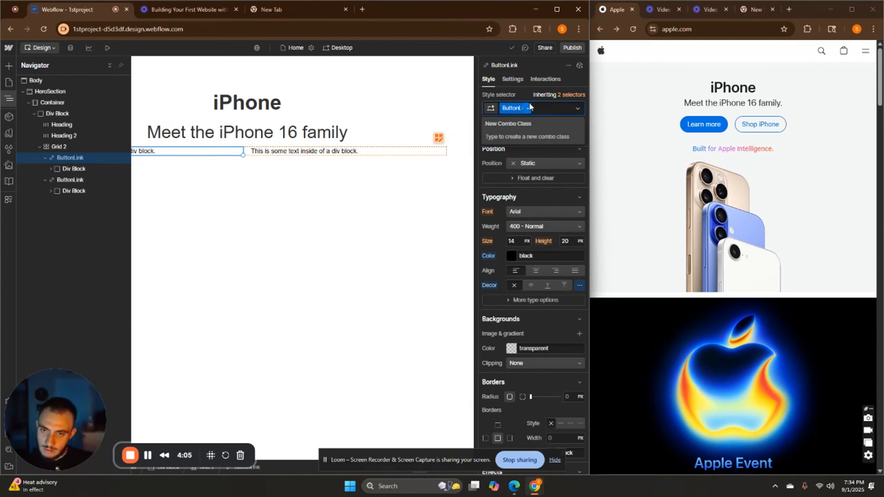
pyautogui.write('left')
pyautogui.press('Return')
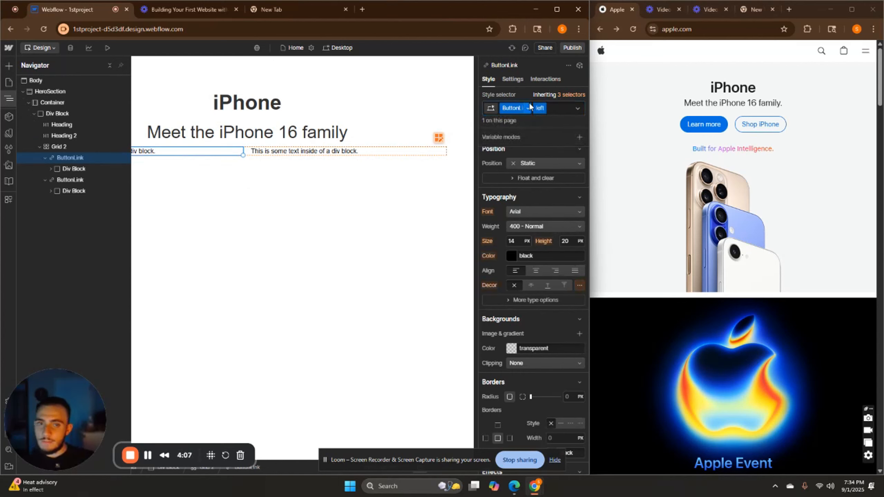
pyautogui.scroll(-6, 558, 175)
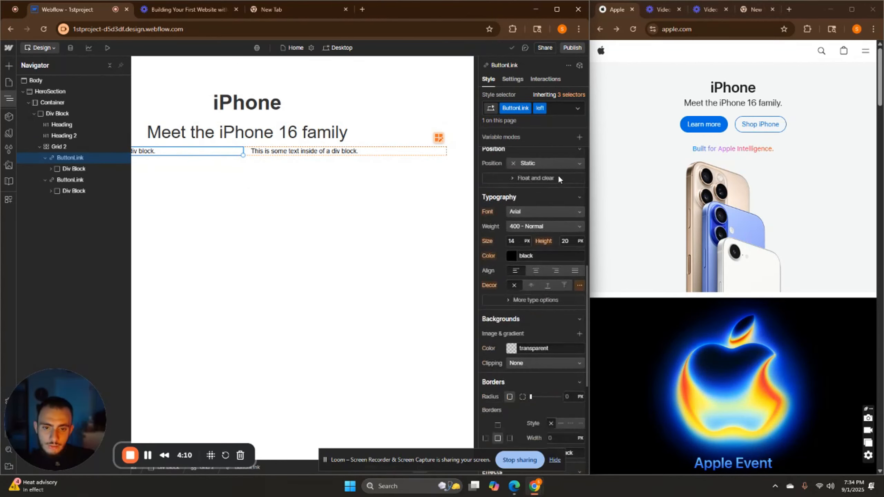
pyautogui.scroll(-2, 558, 175)
pyautogui.scroll(5, 531, 274)
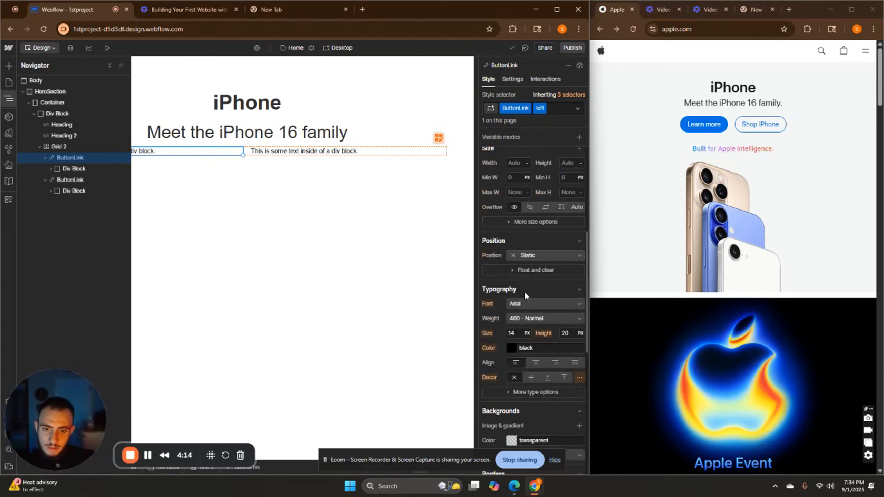
pyautogui.click(551, 367)
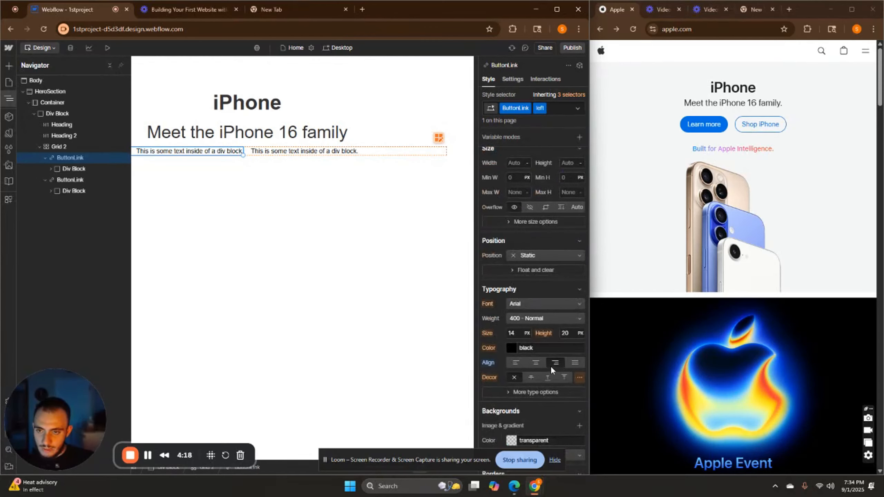
# Add the combo class "right" to the second ButtonLink
pyautogui.click(72, 181)
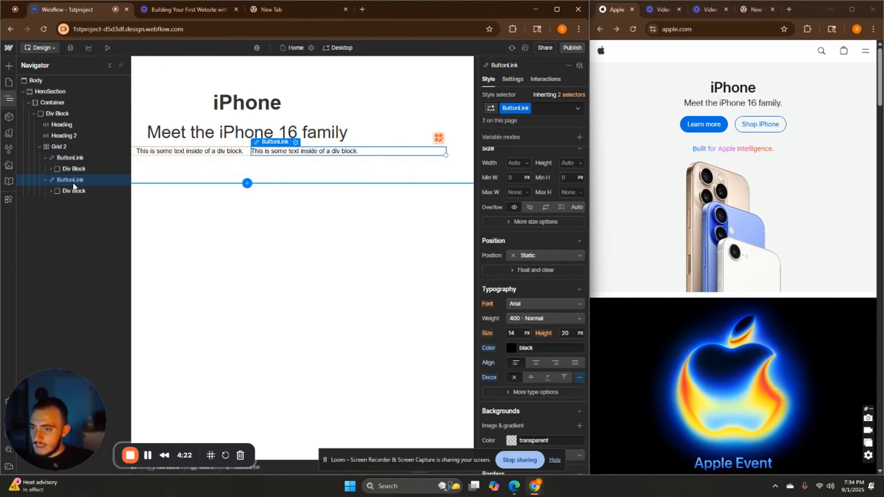
pyautogui.click(546, 108)
pyautogui.write('right')
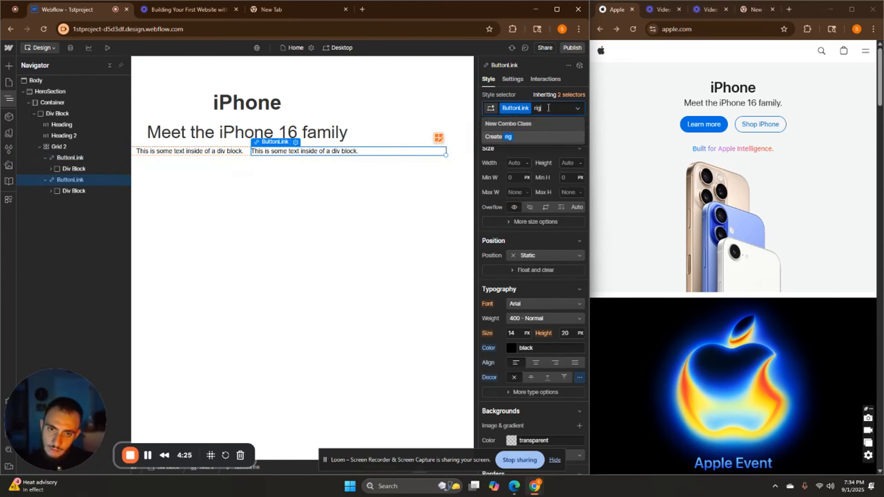
pyautogui.press('Return')
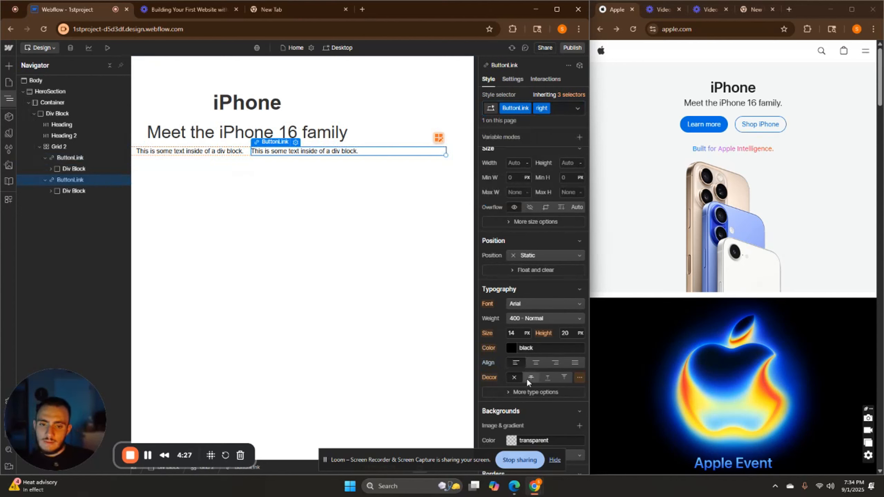
pyautogui.click(218, 161)
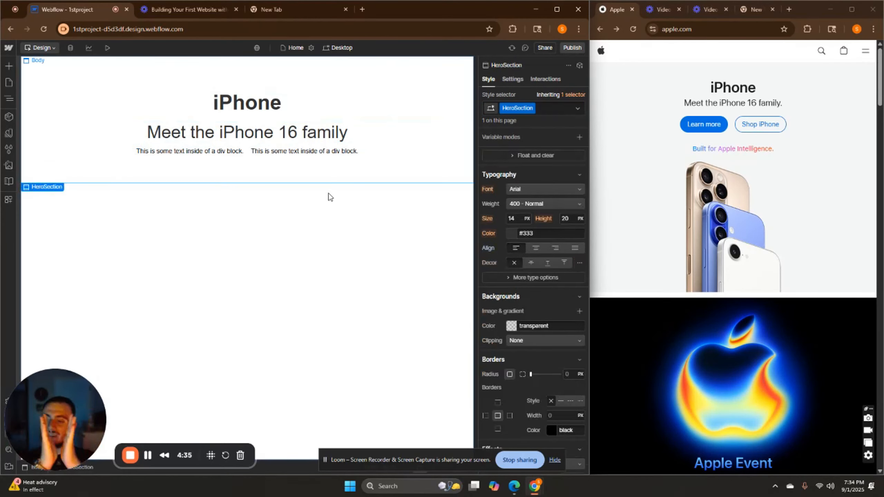
# Create the class ButtonDiv on the div block inside the first ButtonLink
pyautogui.click(189, 151)
pyautogui.click(8, 98)
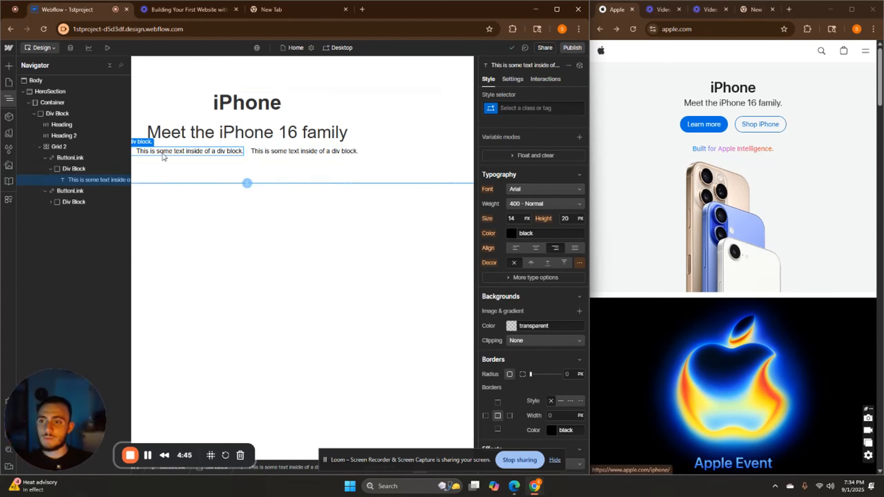
pyautogui.click(76, 170)
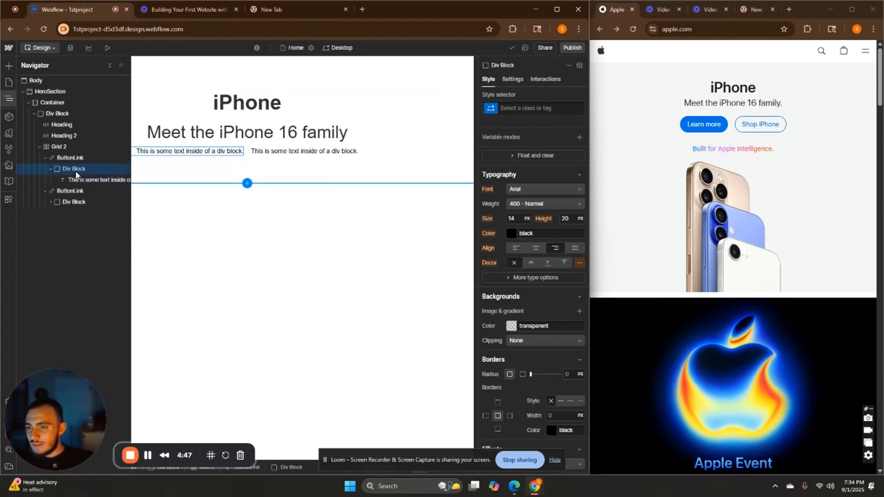
pyautogui.click(529, 108)
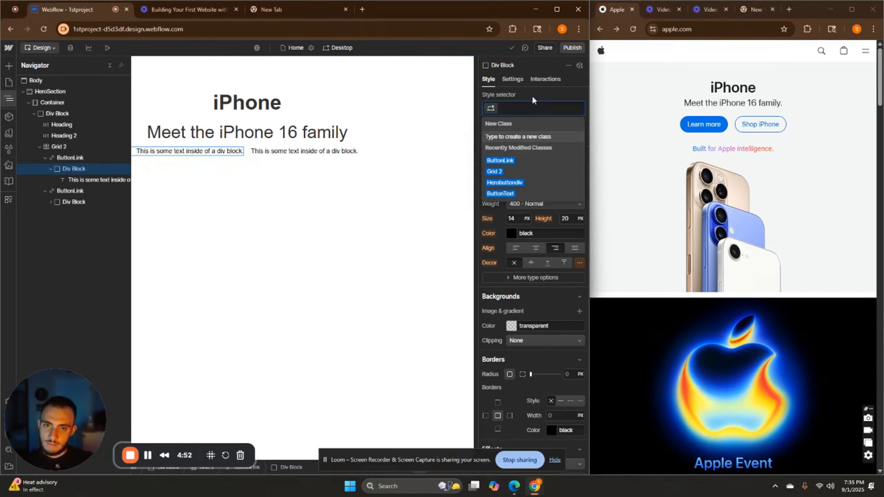
pyautogui.write('Button')
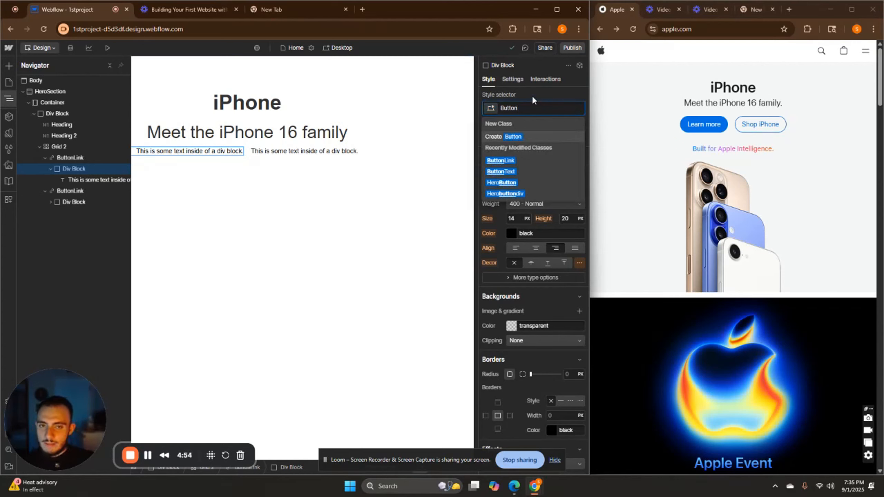
pyautogui.write('Div')
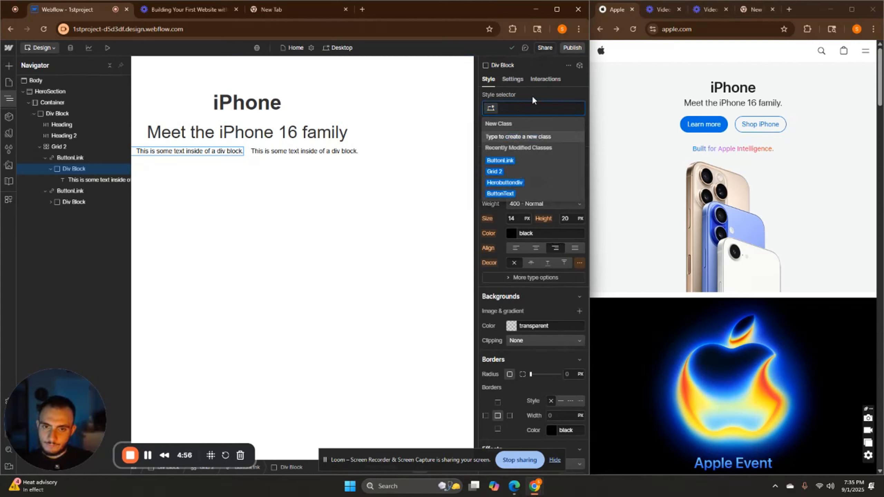
pyautogui.press('Return')
# Apply the existing ButtonDiv class to the div block inside the second ButtonLink
pyautogui.click(75, 202)
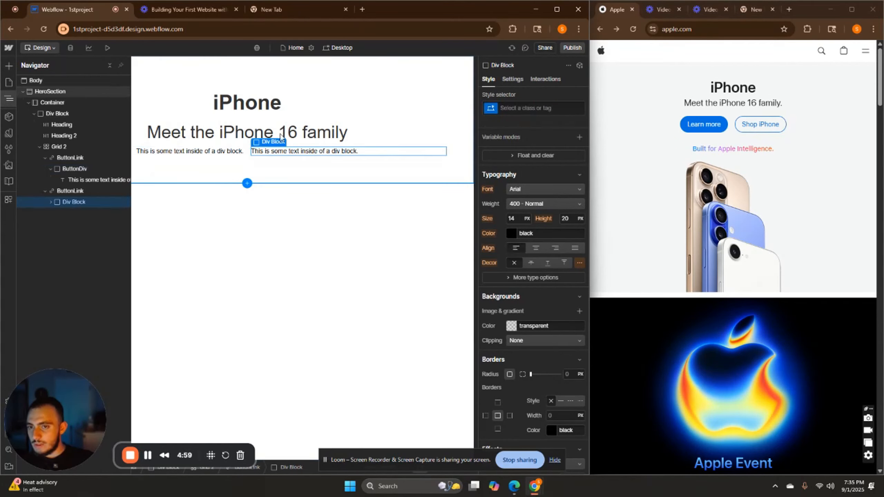
pyautogui.click(519, 110)
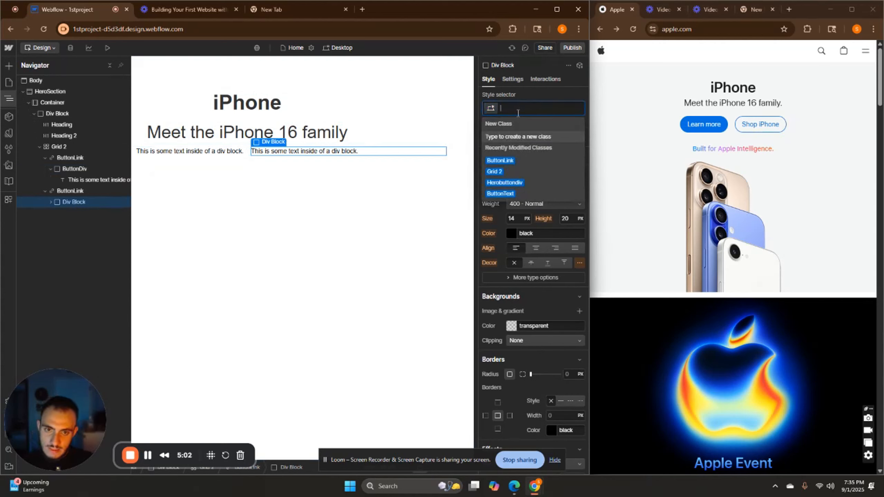
pyautogui.write('Butr')
pyautogui.press('BackSpace')
pyautogui.press('BackSpace')
pyautogui.press('BackSpace')
pyautogui.press('BackSpace')
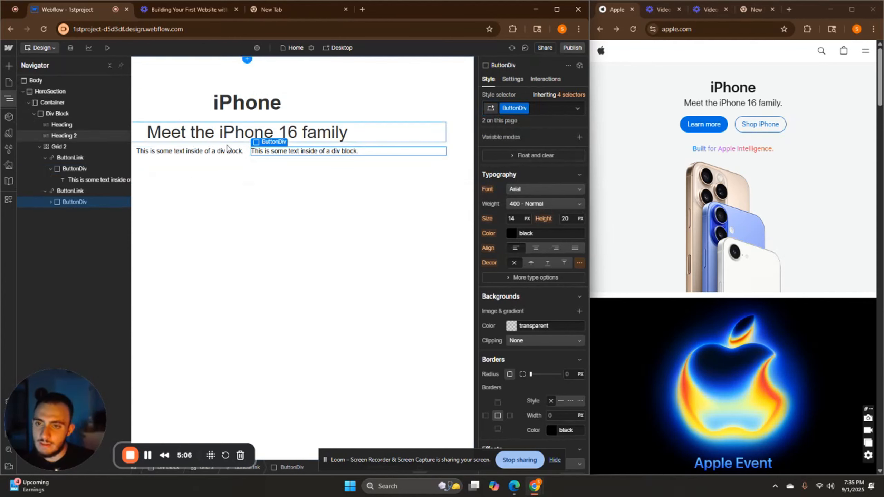
# Set the ButtonDiv class's padding to 10 px on all four sides
pyautogui.scroll(5, 556, 192)
pyautogui.scroll(2, 557, 191)
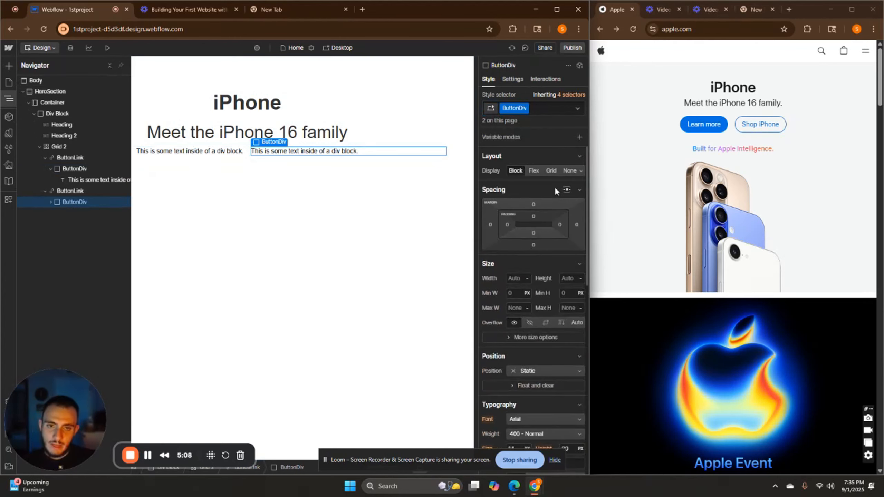
pyautogui.click(507, 224)
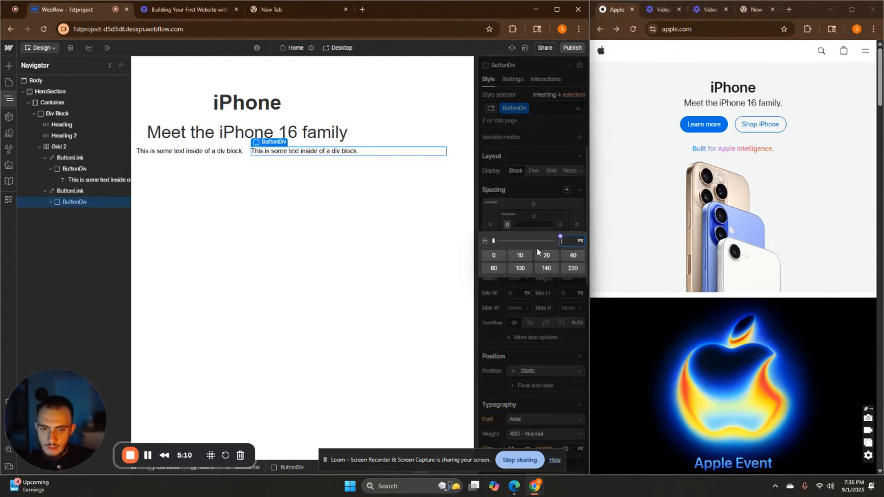
pyautogui.click(521, 246)
pyautogui.click(533, 216)
pyautogui.click(521, 247)
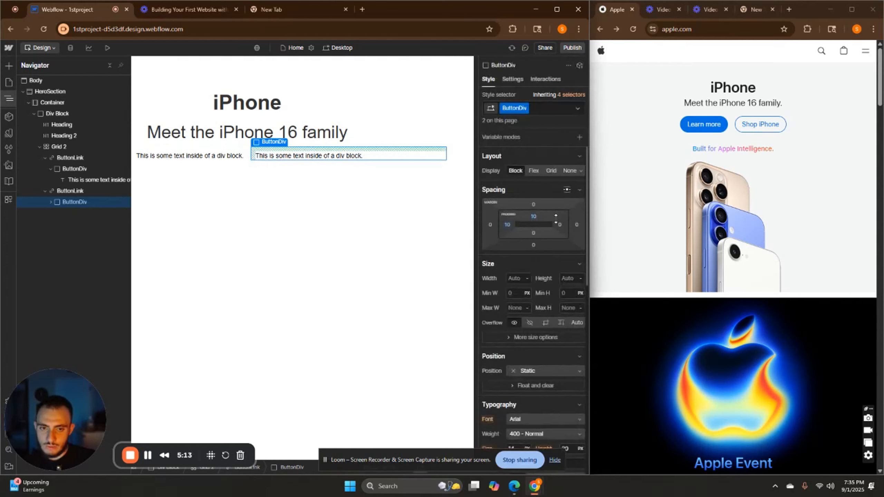
pyautogui.click(559, 225)
pyautogui.click(521, 255)
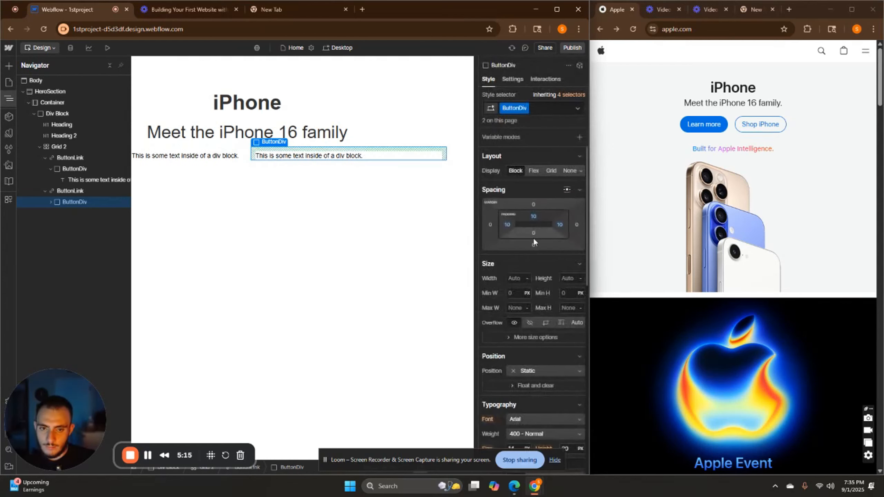
pyautogui.click(533, 233)
pyautogui.click(520, 264)
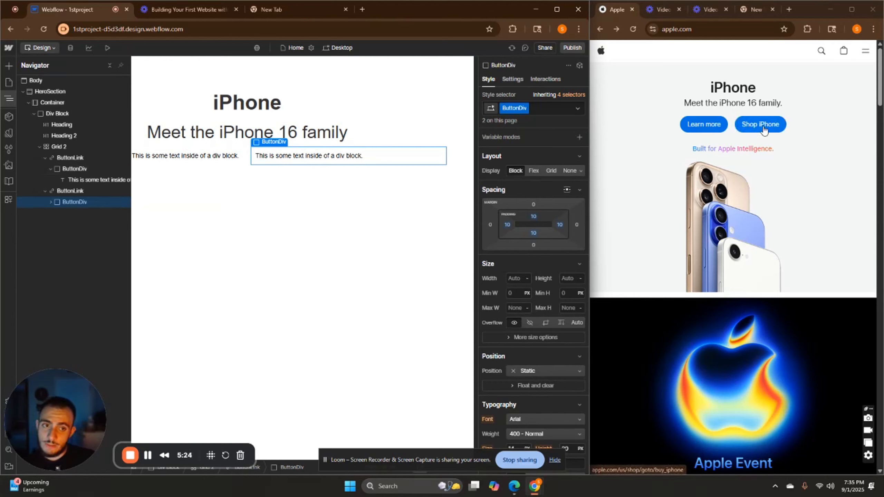
# Add the combo class "left" to the ButtonDiv in the first ButtonLink
pyautogui.click(165, 168)
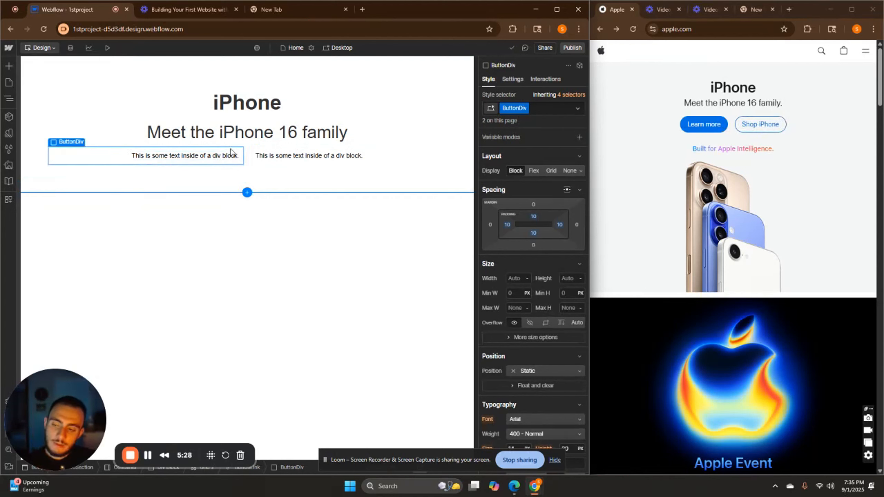
pyautogui.click(542, 107)
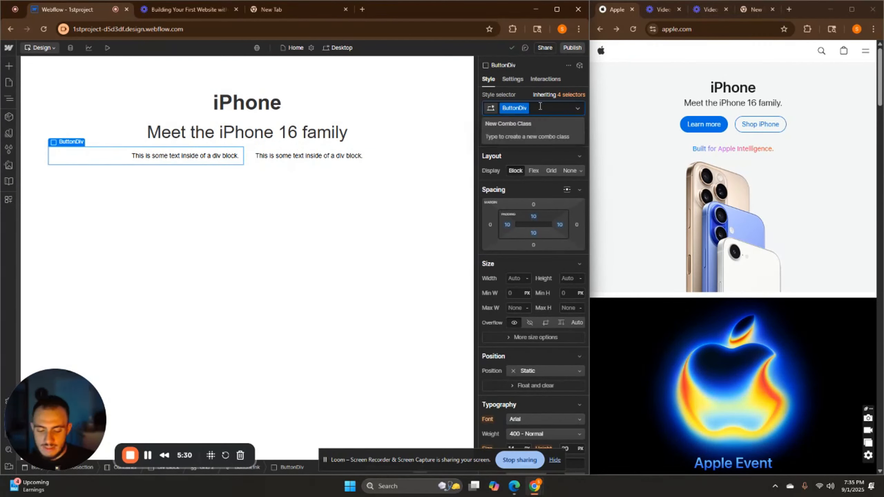
pyautogui.write('left')
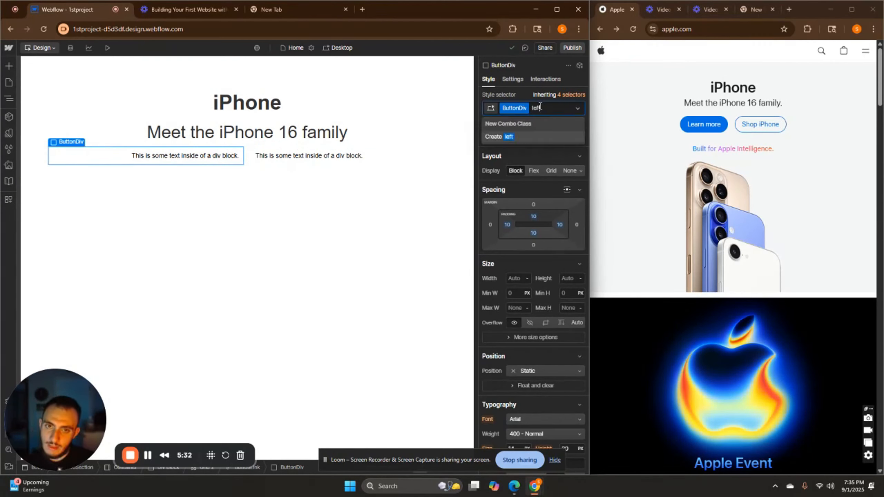
pyautogui.press('Return')
# Set the left ButtonDiv's background colour to #0071e3 by sampling the blue of Apple's "Learn more" button
pyautogui.scroll(-6, 515, 226)
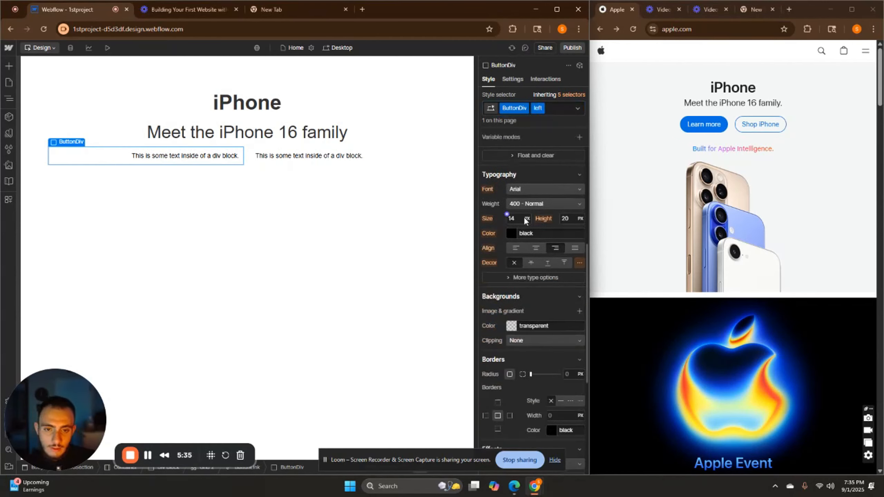
pyautogui.click(511, 326)
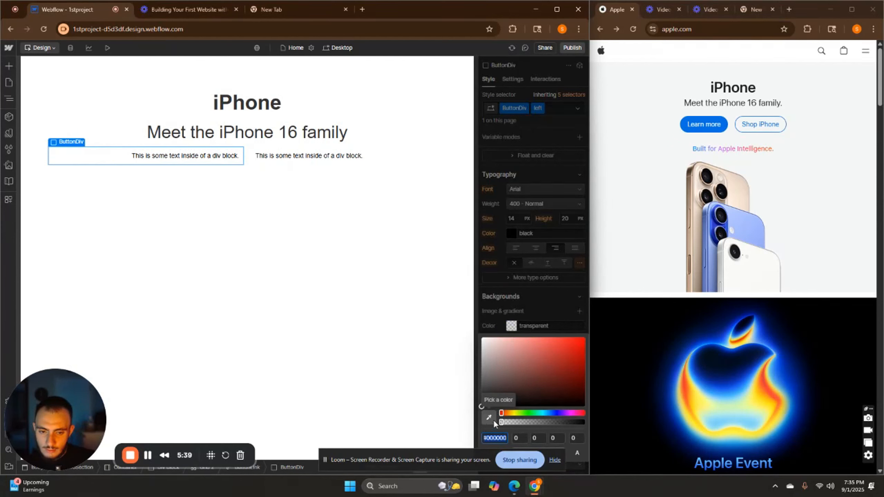
pyautogui.moveTo(539, 413); pyautogui.dragTo(551, 413)
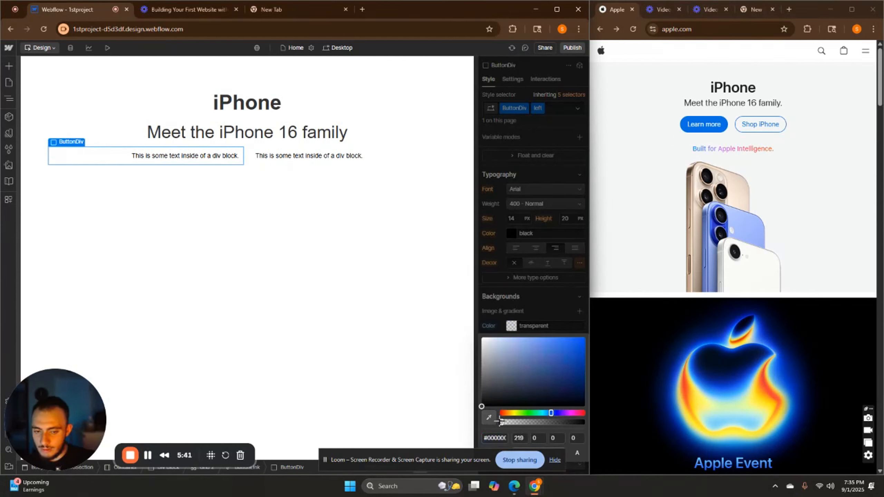
pyautogui.click(489, 418)
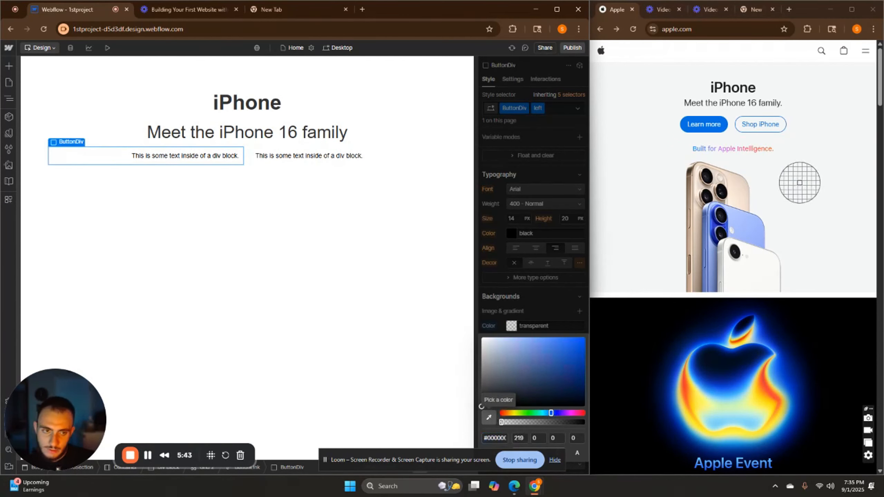
pyautogui.click(718, 125)
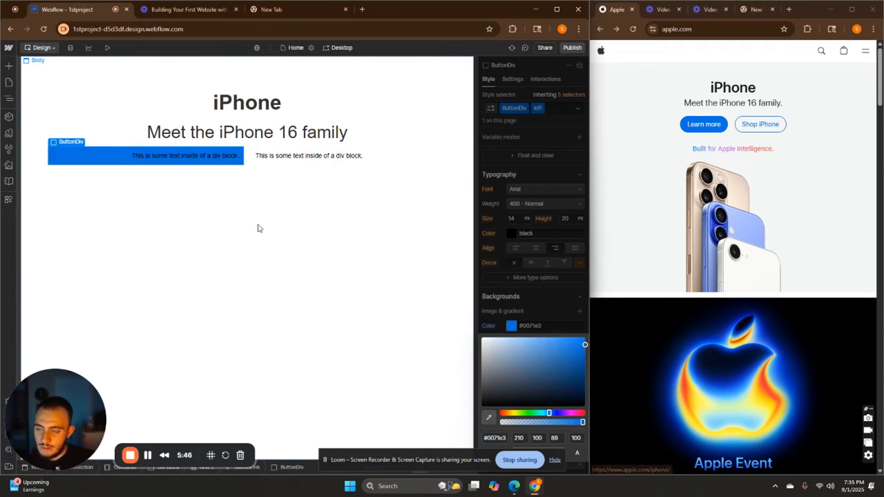
pyautogui.click(509, 309)
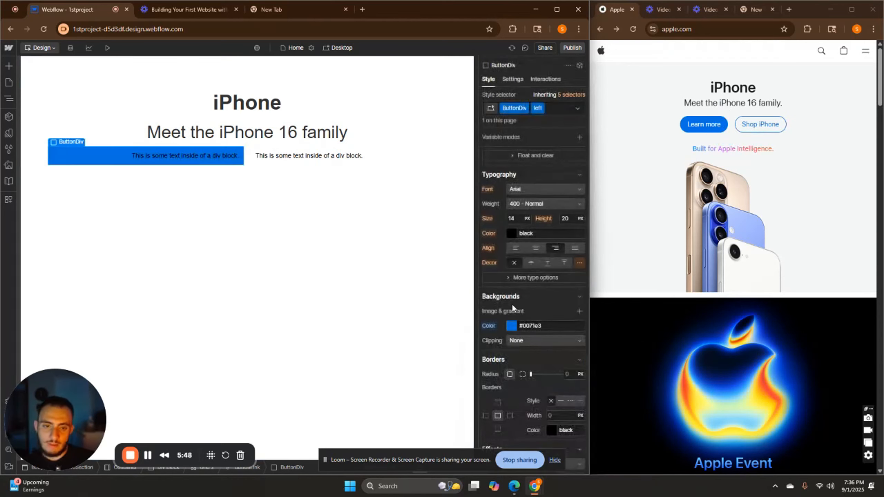
# Set the text colour of the left ButtonDiv to white
pyautogui.click(509, 234)
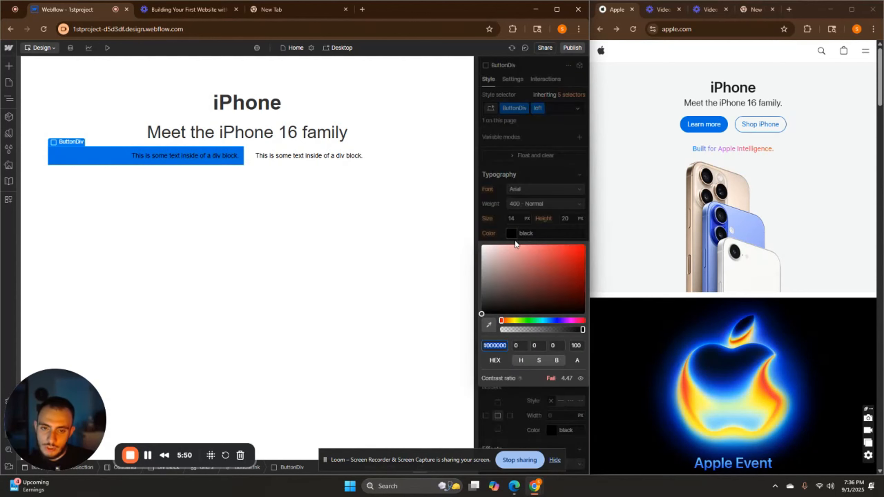
pyautogui.moveTo(517, 276); pyautogui.dragTo(516, 287)
pyautogui.moveTo(398, 180); pyautogui.dragTo(375, 154)
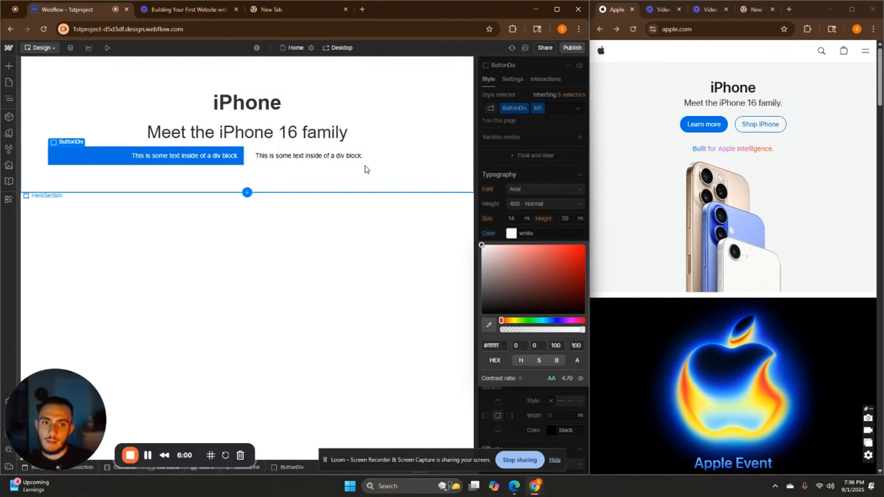
# Add the combo class "right" to the ButtonDiv in the second ButtonLink
pyautogui.click(368, 168)
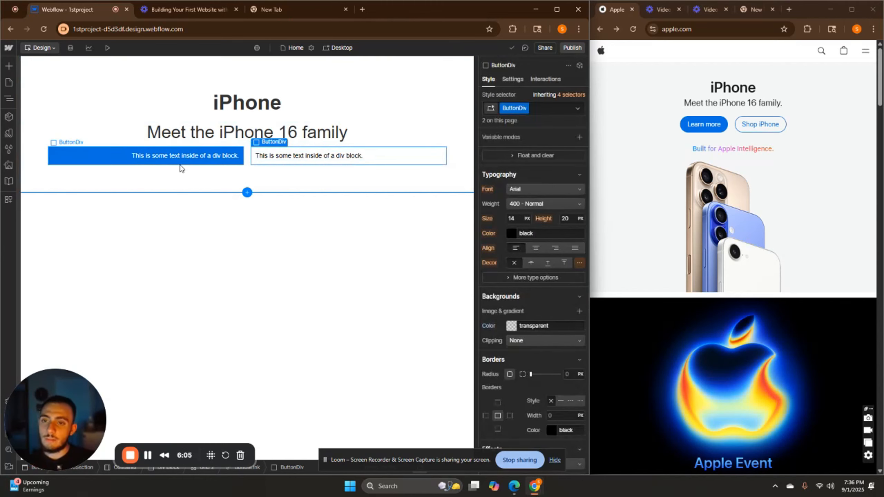
pyautogui.click(546, 107)
pyautogui.write('right')
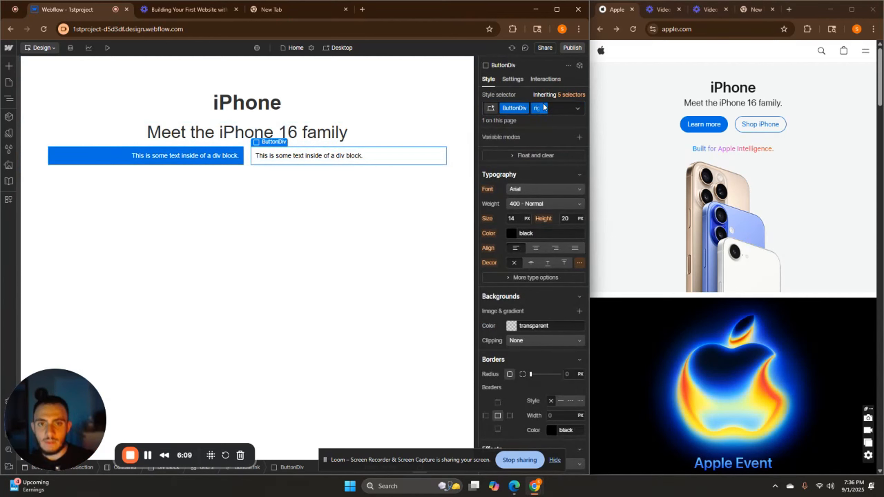
pyautogui.press('Return')
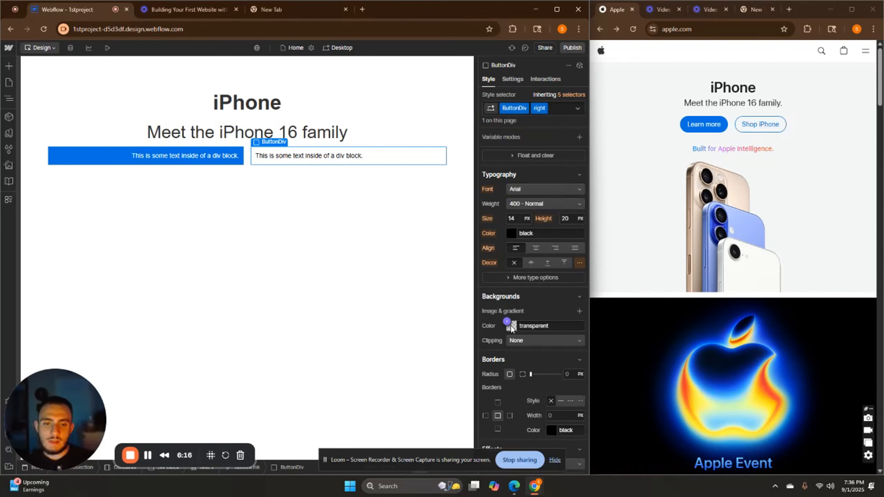
# Set the right ButtonDiv's text colour to #0468cd by sampling the blue of Apple's "Shop iPhone" button
pyautogui.scroll(1, 572, 318)
pyautogui.scroll(1, 564, 312)
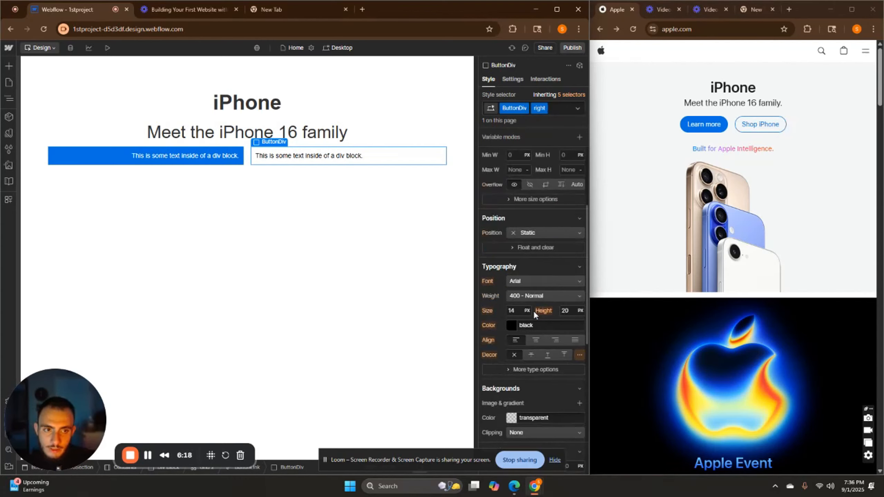
pyautogui.click(513, 326)
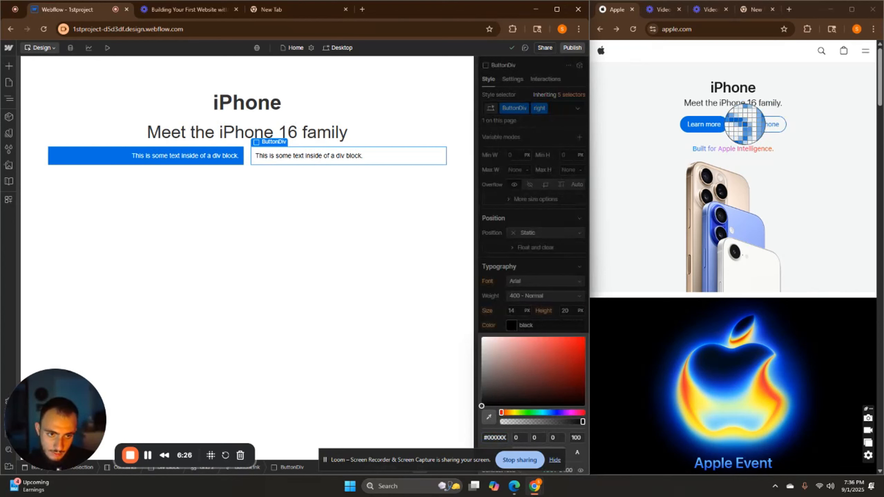
pyautogui.click(745, 126)
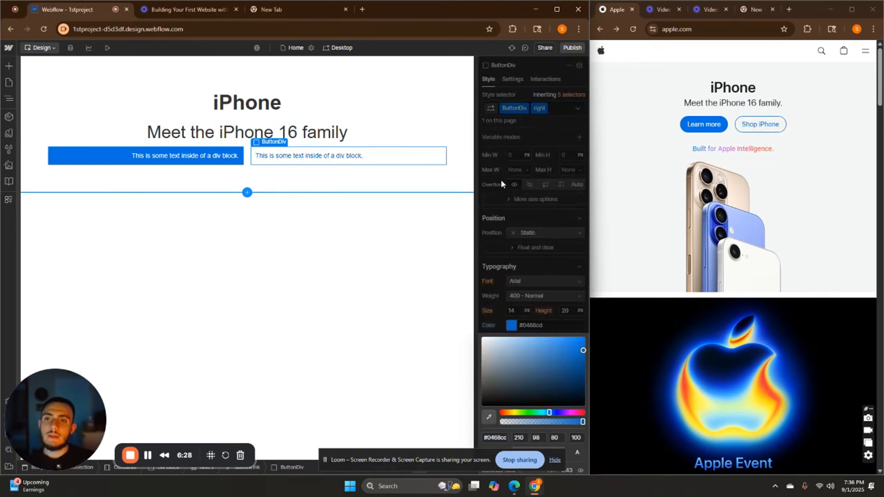
# Replace the placeholder text in the left button with "Learn More"
pyautogui.click(163, 157)
pyautogui.tripleClick(170, 155)
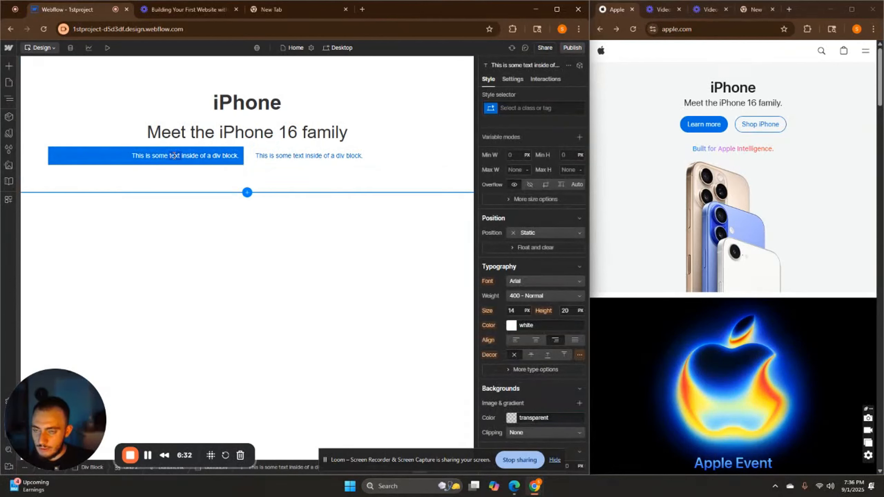
pyautogui.write('Learn m')
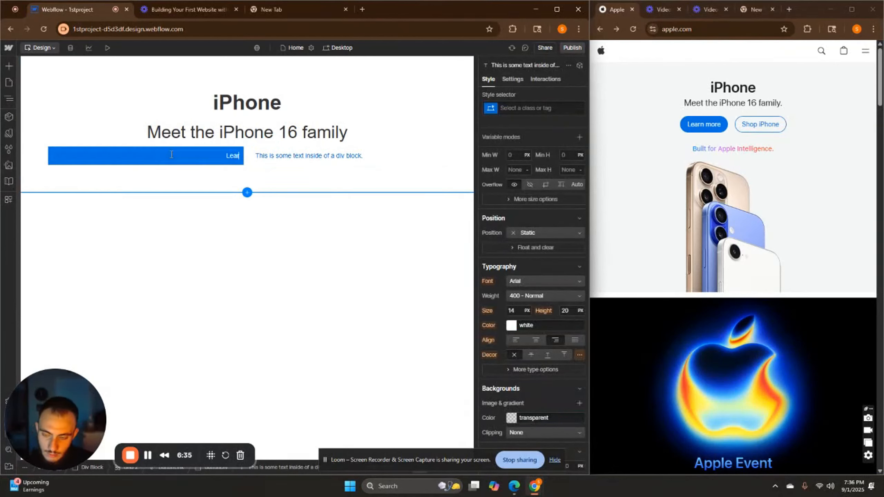
pyautogui.press('BackSpace')
pyautogui.press('BackSpace')
pyautogui.press('BackSpace')
pyautogui.write('n More')
# Replace the placeholder text in the right button with "Shop iPhone"
pyautogui.click(265, 155)
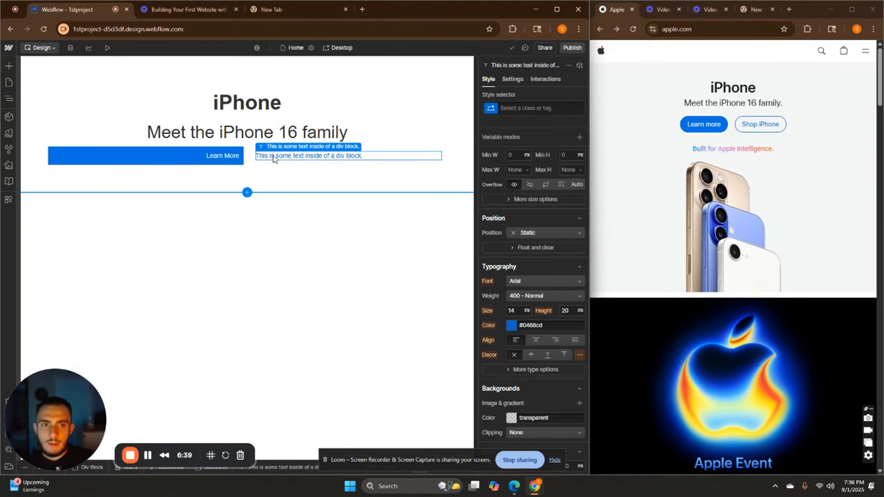
pyautogui.doubleClick(264, 155)
pyautogui.write('Shop')
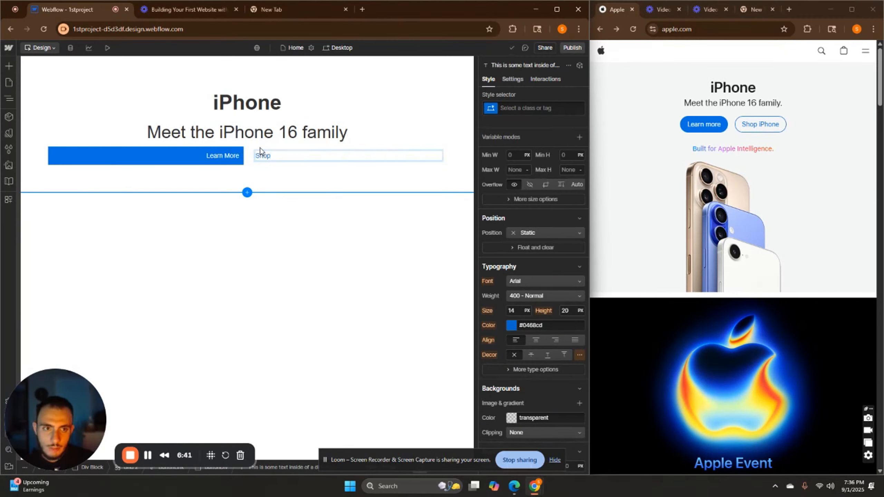
pyautogui.write(' iPhone')
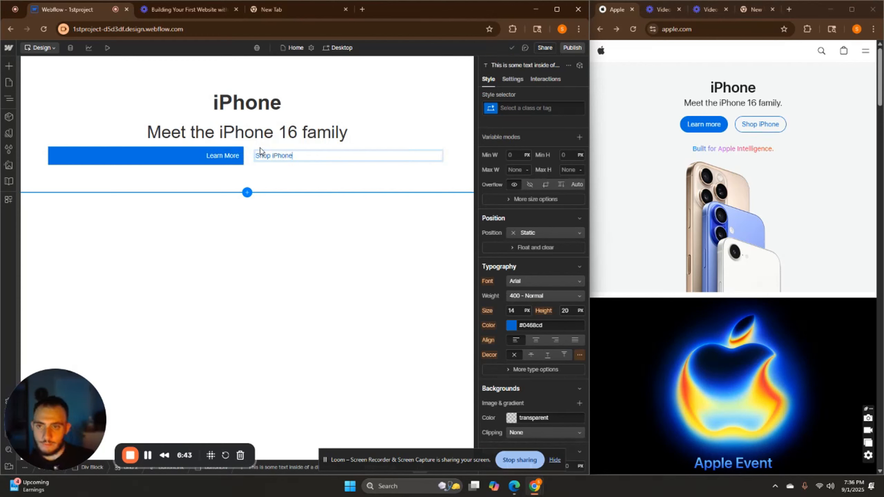
pyautogui.click(279, 176)
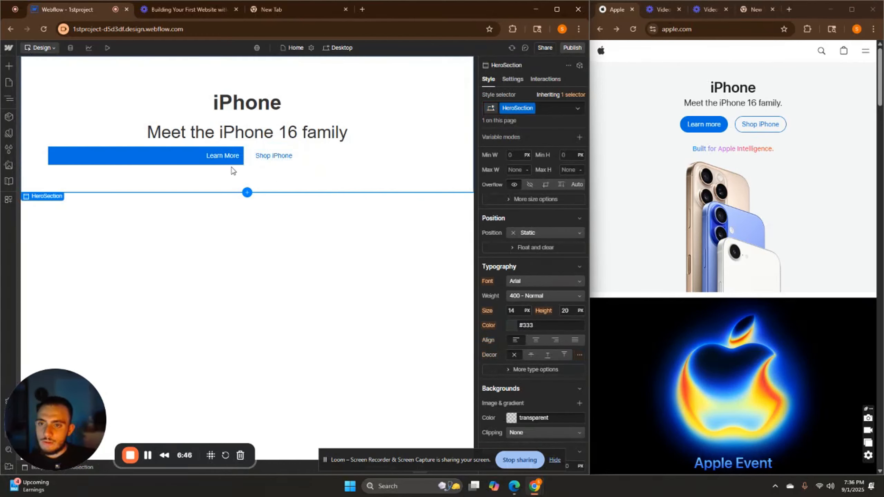
# Set the Div Block holding the headings and buttons to a vertical flex layout, centred on both axes
pyautogui.click(157, 167)
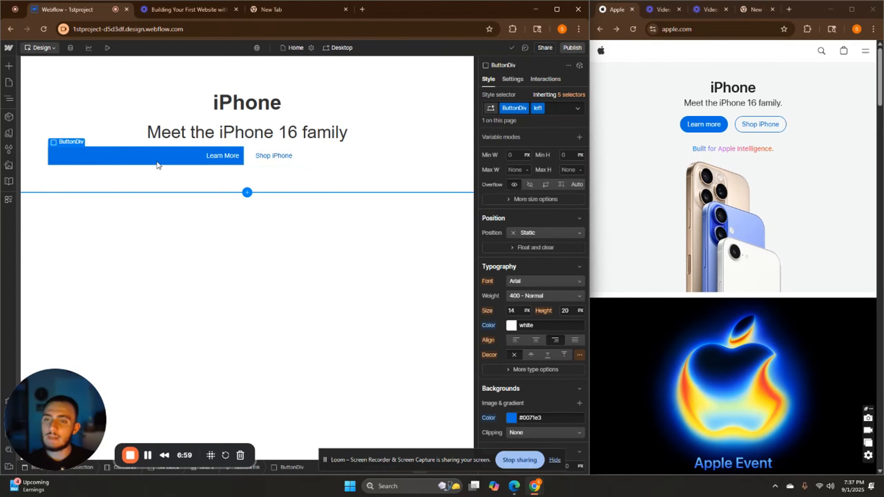
pyautogui.click(122, 118)
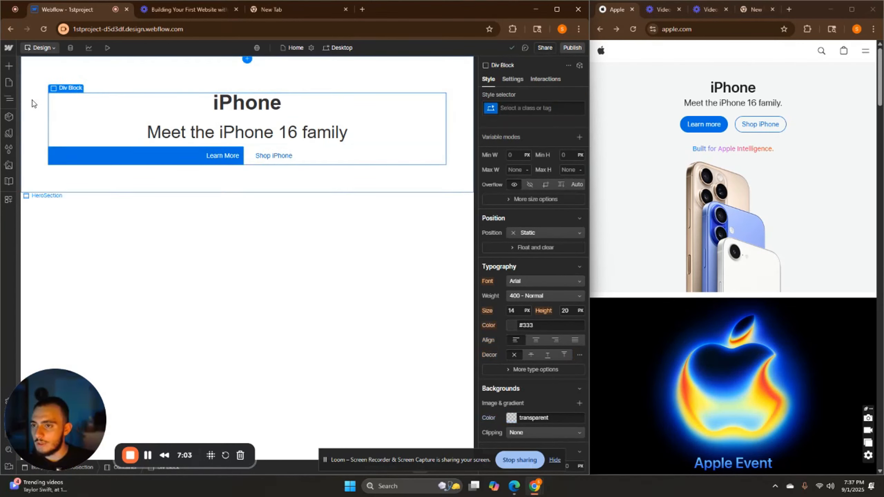
pyautogui.click(13, 99)
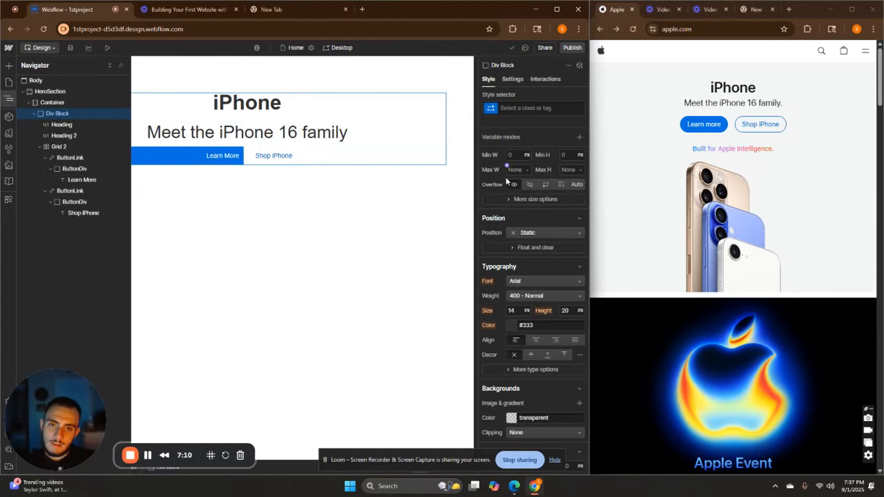
pyautogui.scroll(4, 562, 258)
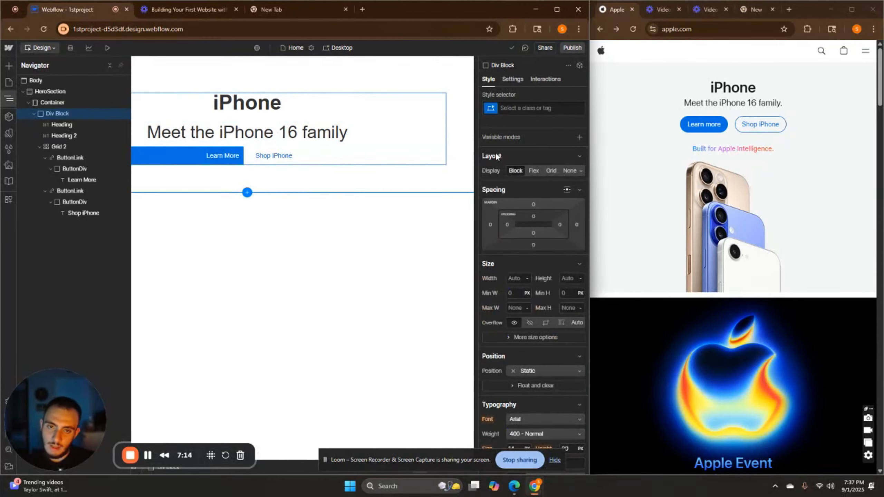
pyautogui.click(534, 171)
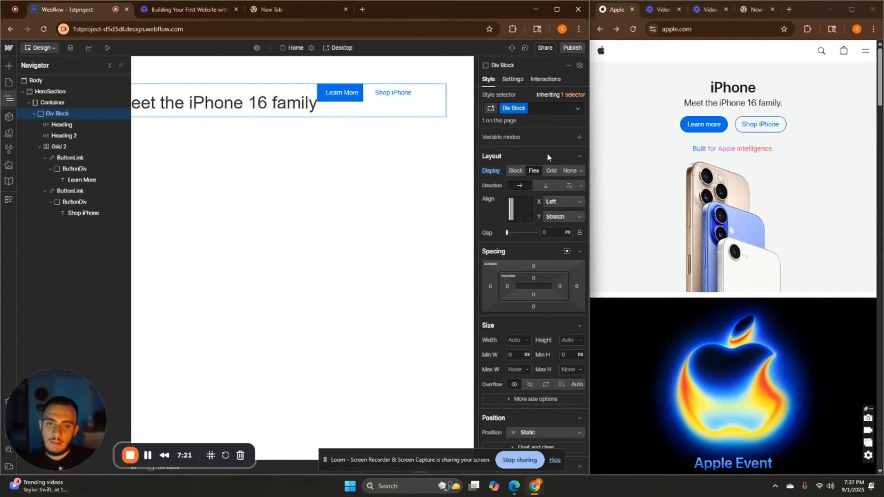
pyautogui.click(545, 185)
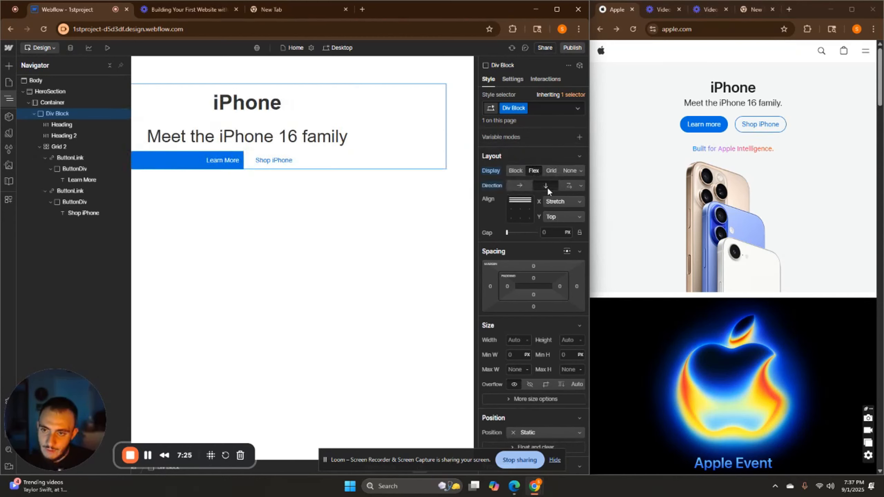
pyautogui.click(520, 210)
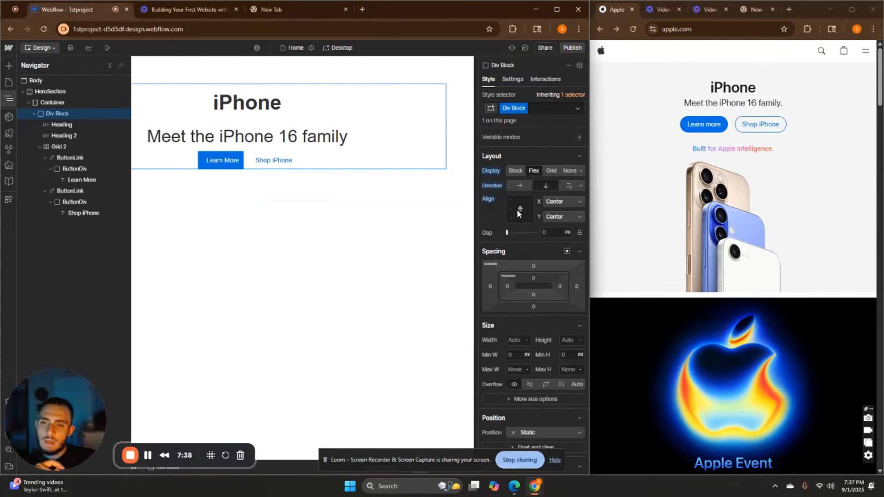
# Centre-align the "Learn More" and "Shop iPhone" text blocks
pyautogui.click(224, 166)
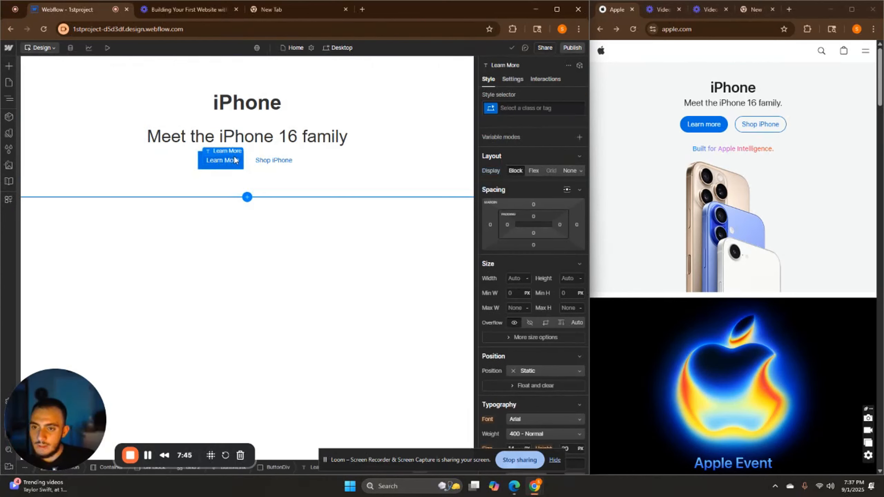
pyautogui.scroll(-6, 513, 261)
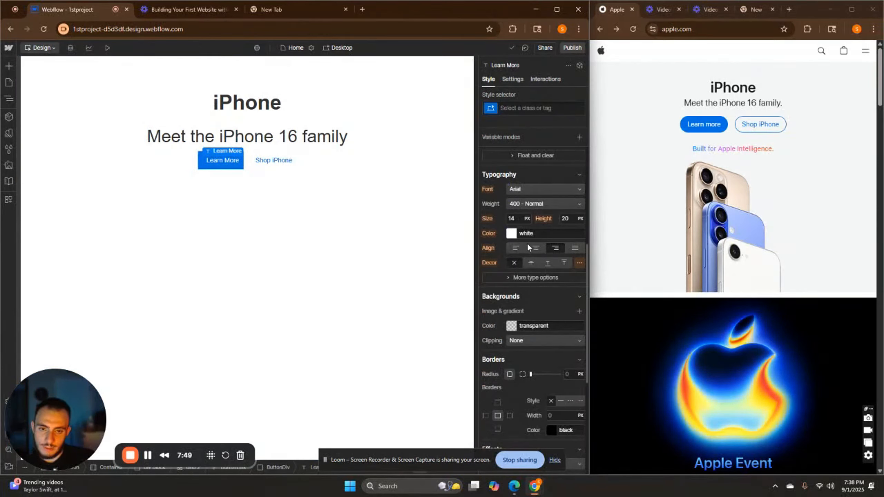
pyautogui.click(271, 160)
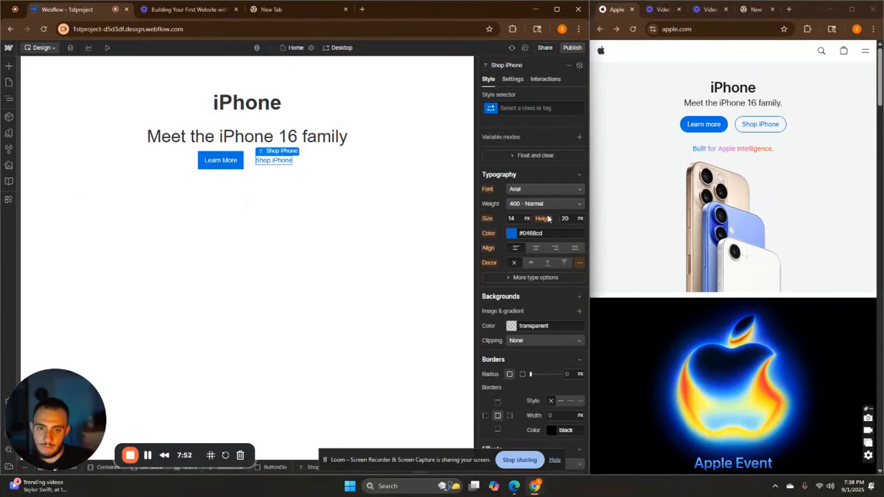
pyautogui.click(536, 248)
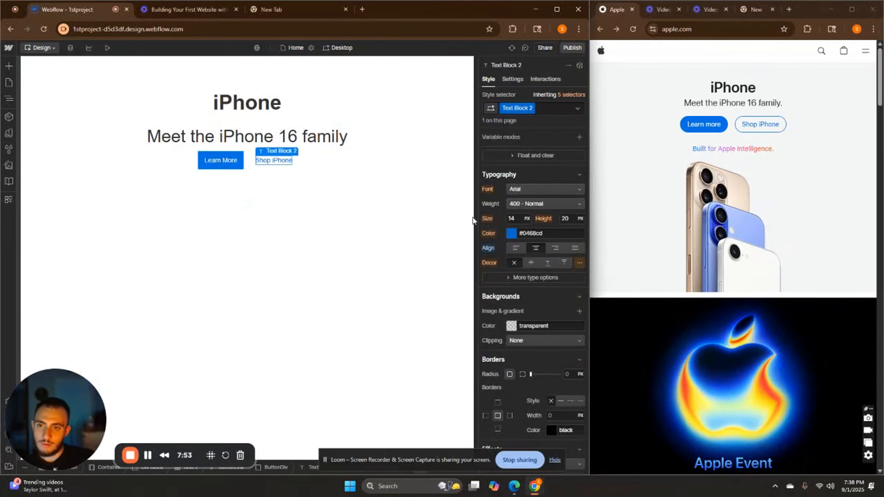
# Set the border radius of the left ButtonDiv to 25 px on all corners
pyautogui.click(210, 169)
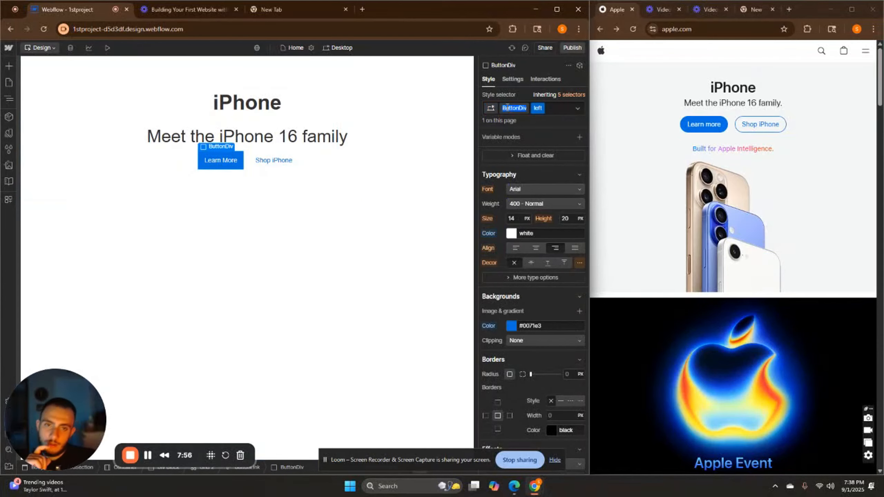
pyautogui.click(230, 162)
pyautogui.click(231, 167)
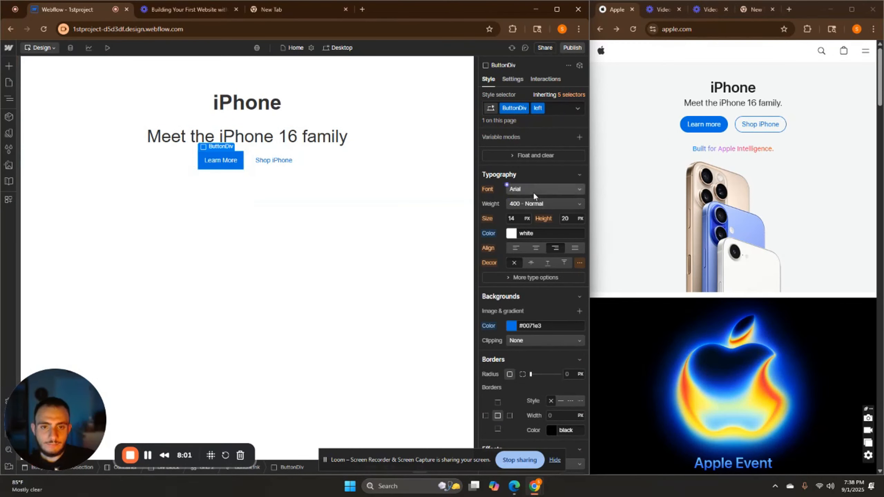
pyautogui.scroll(-5, 532, 171)
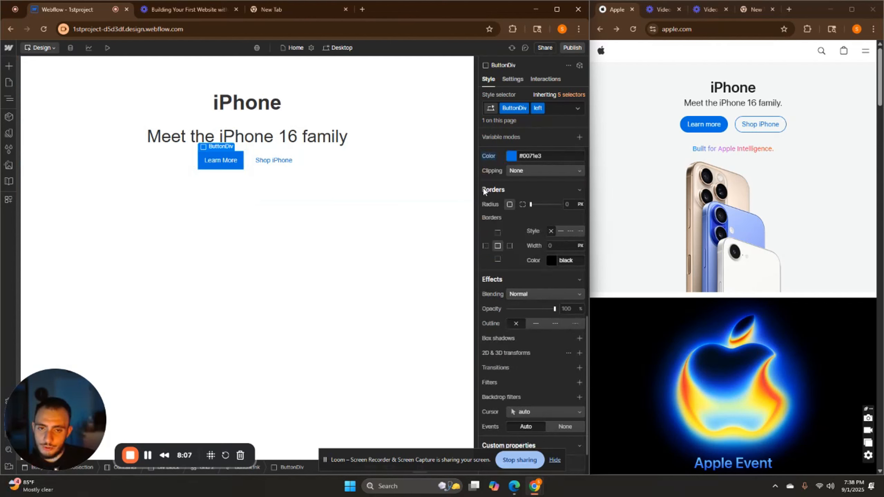
pyautogui.scroll(3, 508, 197)
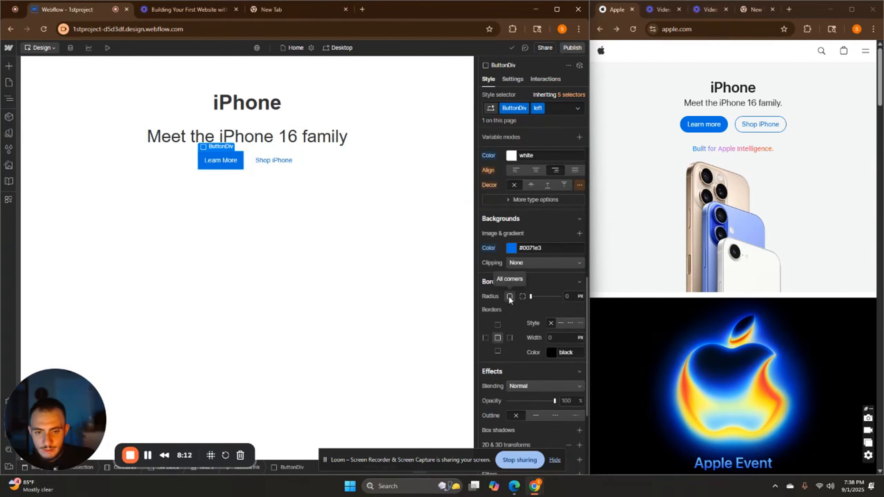
pyautogui.click(570, 296)
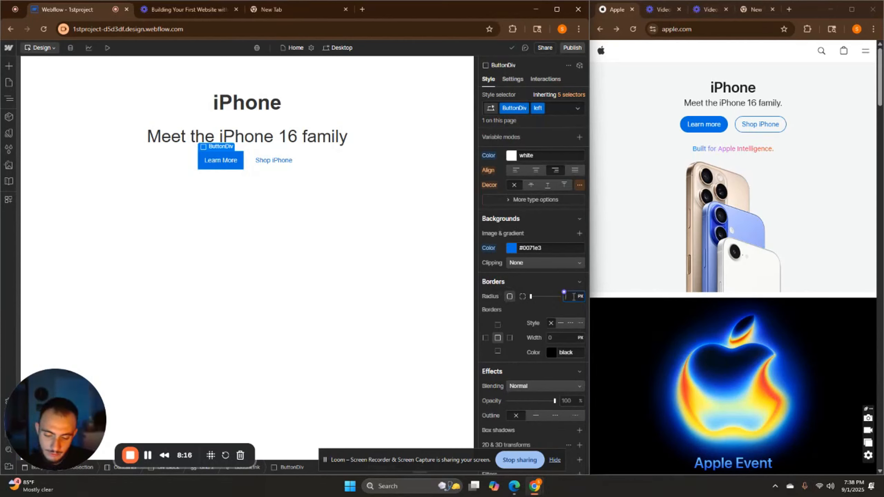
pyautogui.press('Return')
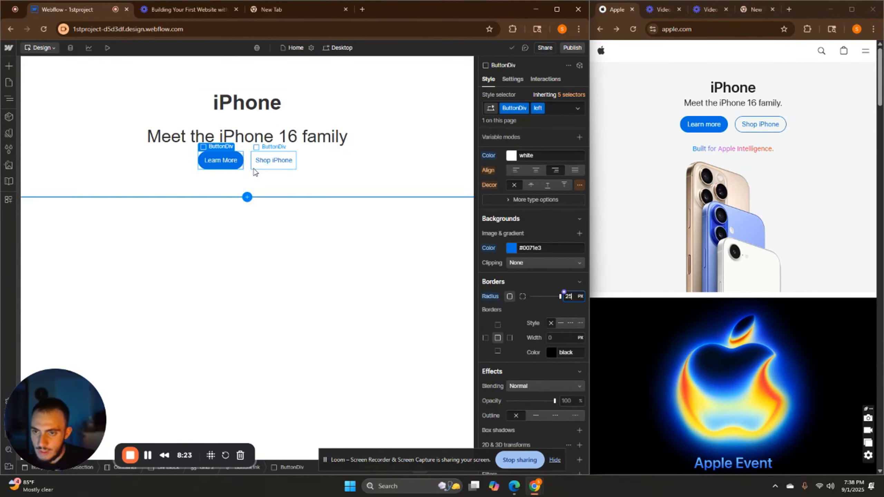
# Set the border radius of the right ButtonDiv to 25 px on all corners
pyautogui.click(256, 168)
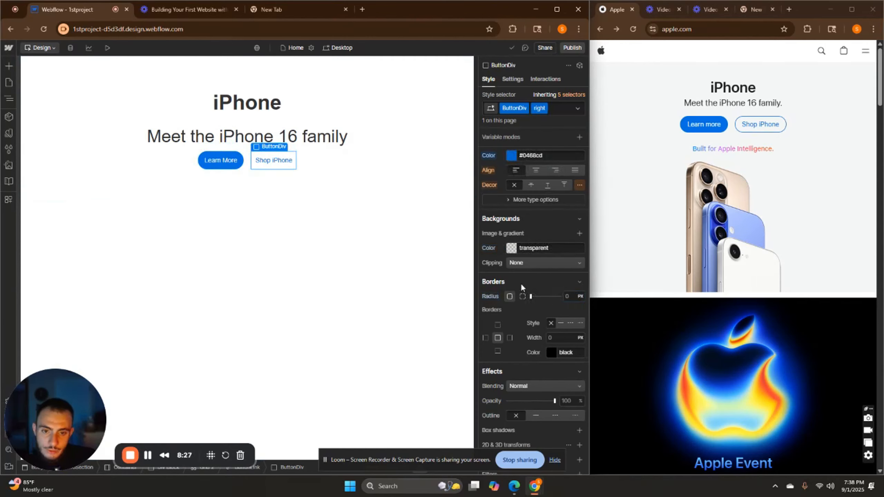
pyautogui.click(574, 251)
pyautogui.write('25')
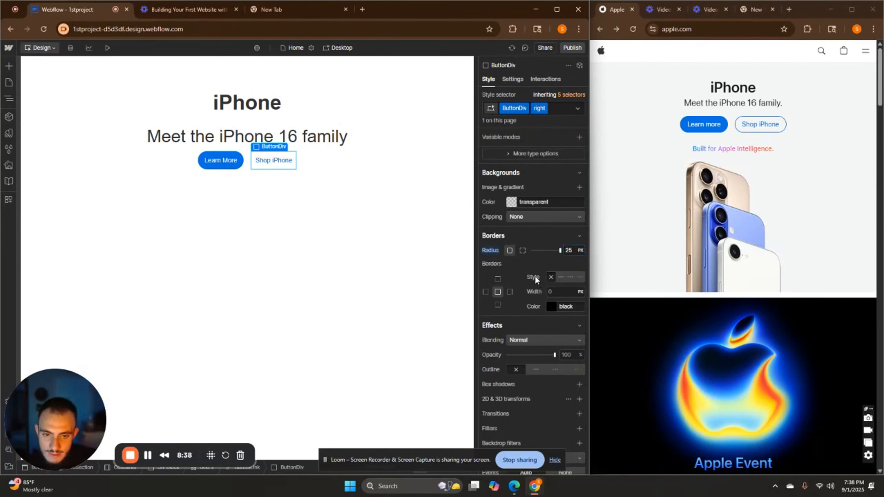
# Give the right ButtonDiv a 1 px solid border on all sides, coloured with a sampled blue
pyautogui.click(560, 277)
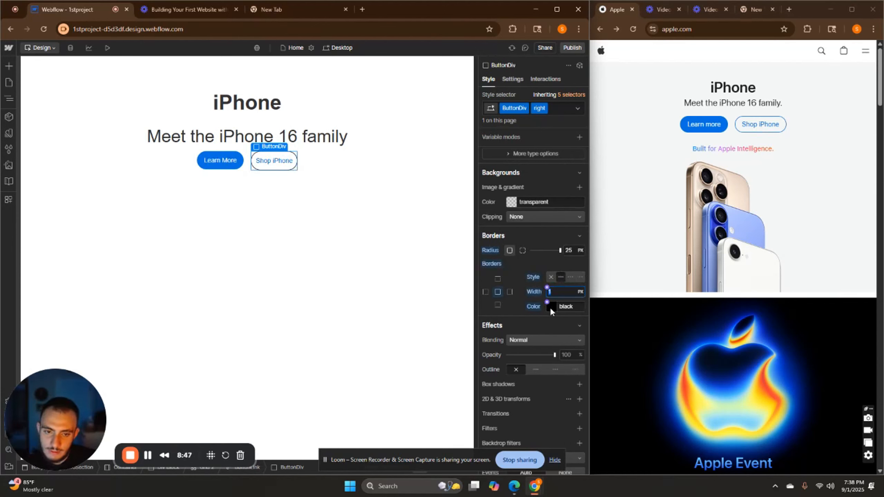
pyautogui.click(550, 307)
pyautogui.click(488, 396)
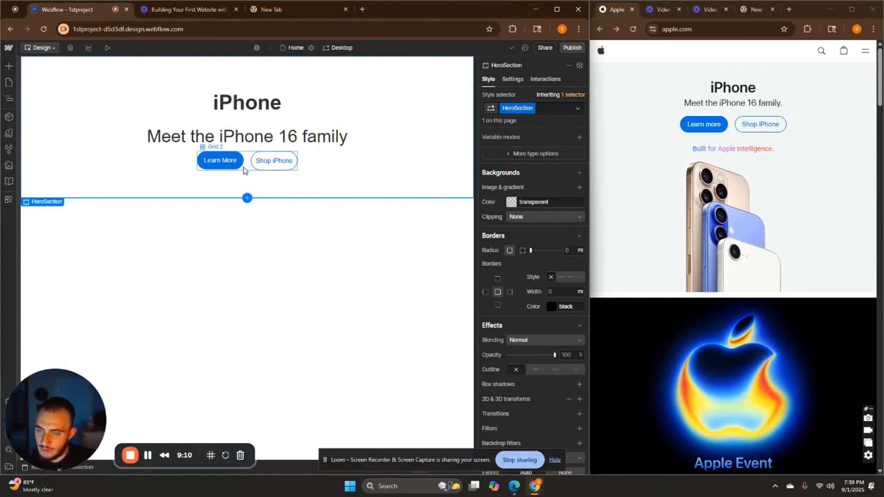
# Set the left and right padding of the "Learn More" ButtonDiv to 15 px
pyautogui.click(226, 168)
pyautogui.scroll(6, 564, 223)
pyautogui.scroll(2, 557, 212)
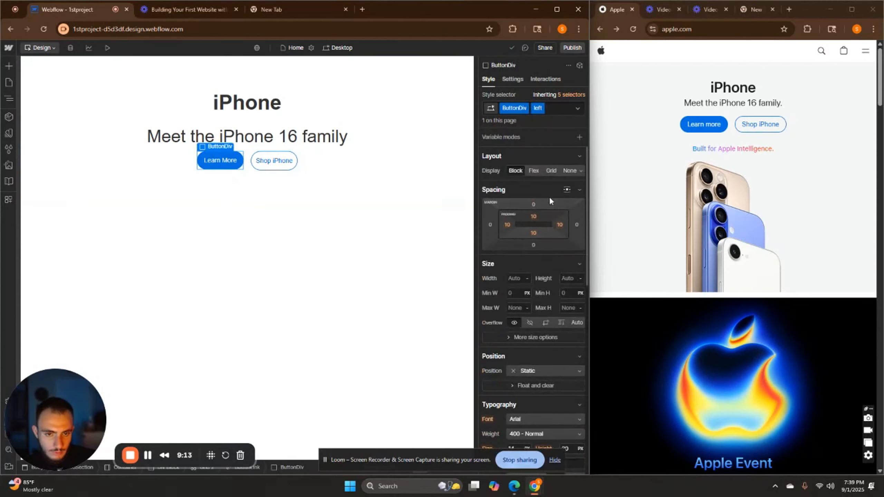
pyautogui.click(508, 224)
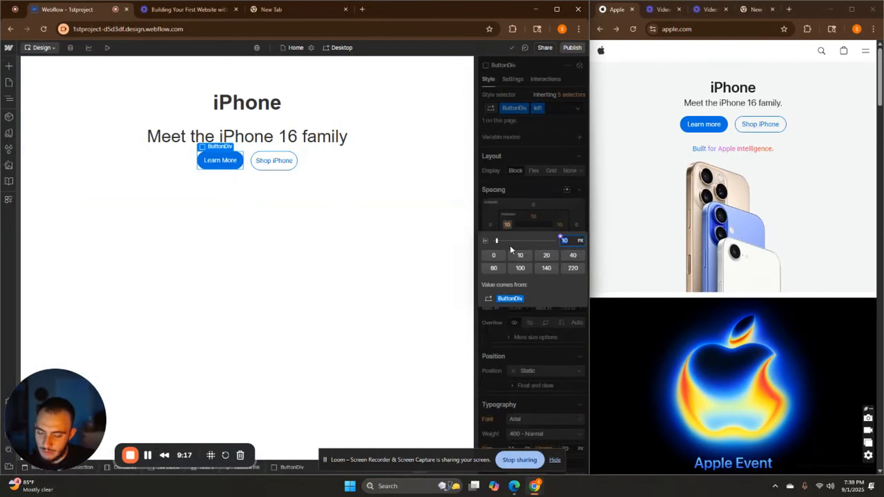
pyautogui.write('15')
pyautogui.press('Return')
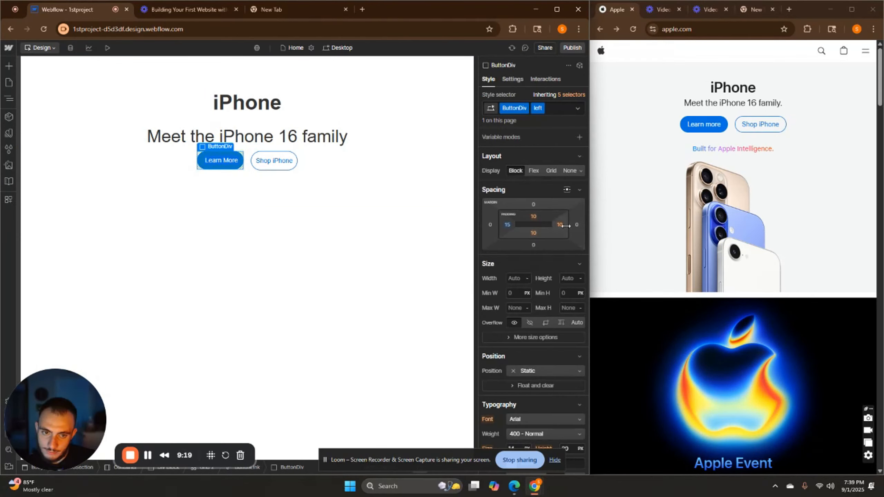
pyautogui.click(559, 224)
pyautogui.write('15')
pyautogui.press('Return')
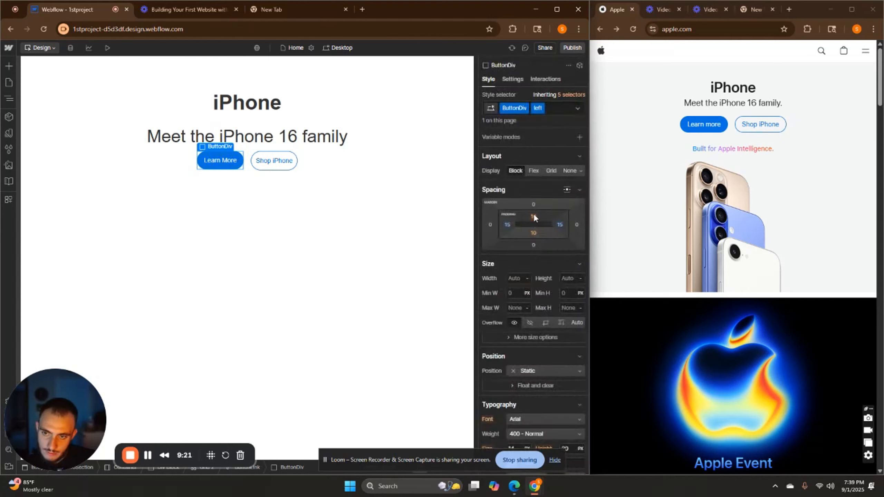
# Try 15 px top and bottom padding on the "Learn More" ButtonDiv and return both to 10 px
pyautogui.keyDown('alt'); pyautogui.click(534, 216); pyautogui.keyUp('alt')
pyautogui.write('15')
pyautogui.press('Return')
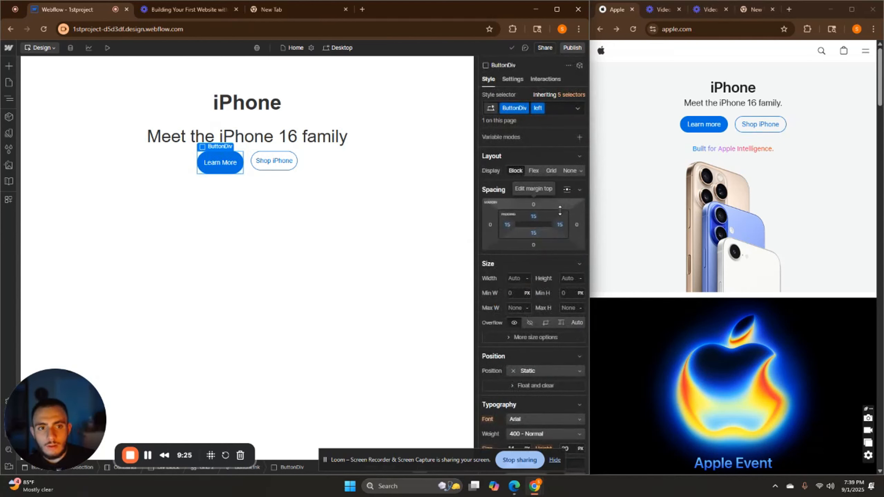
pyautogui.keyDown('alt'); pyautogui.click(533, 216); pyautogui.keyUp('alt')
pyautogui.write('10')
pyautogui.press('Return')
pyautogui.click(533, 232)
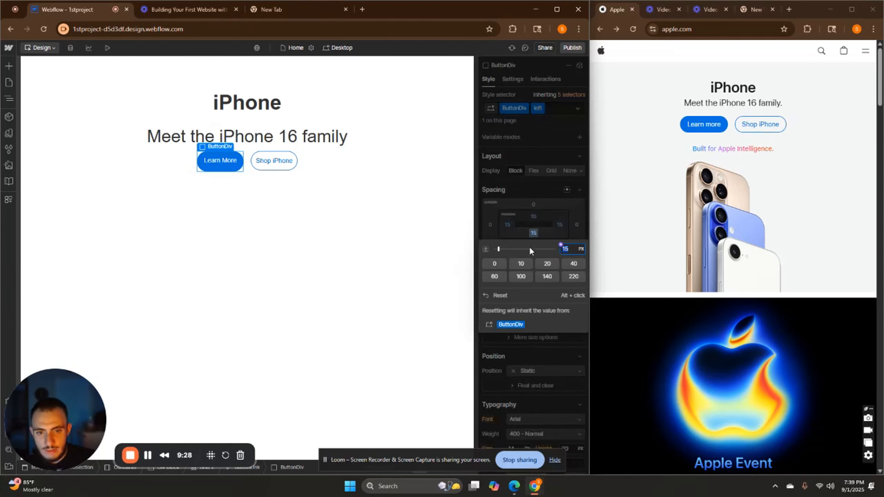
pyautogui.click(521, 263)
# Set the left and right padding of the "Shop iPhone" ButtonDiv to 15 px
pyautogui.click(293, 169)
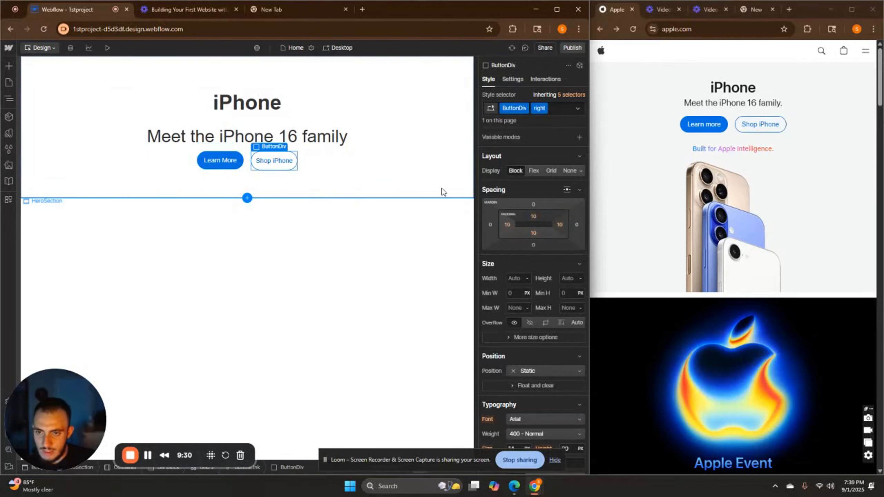
pyautogui.click(507, 224)
pyautogui.write('15')
pyautogui.press('Return')
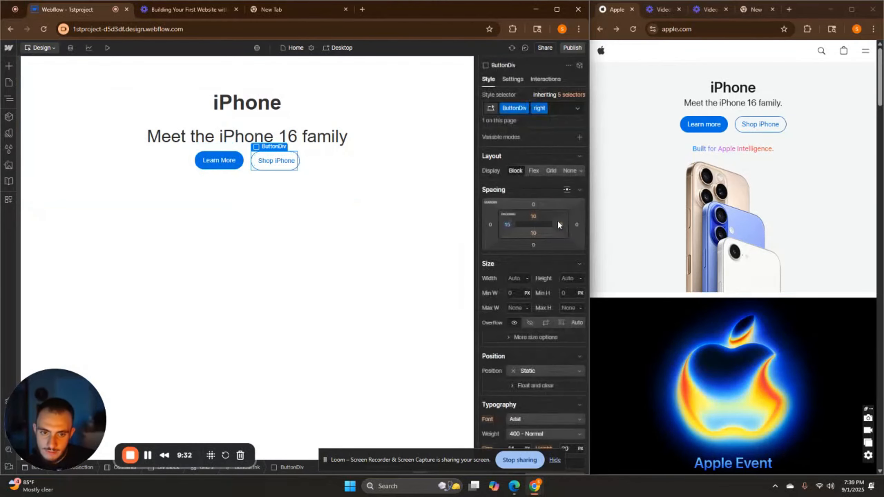
pyautogui.click(559, 222)
pyautogui.write('15')
pyautogui.click(309, 174)
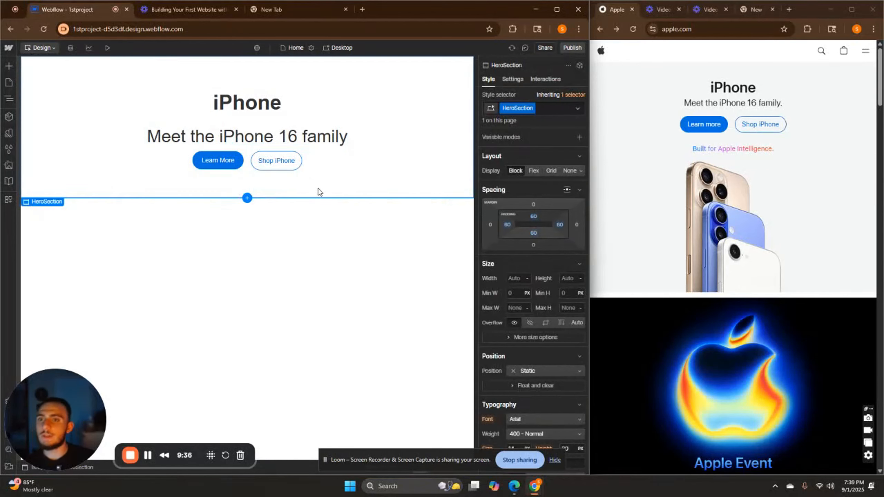
# Set the "Meet the iPhone 16 family" heading's font size to 25 px and end its text with a period
pyautogui.click(240, 142)
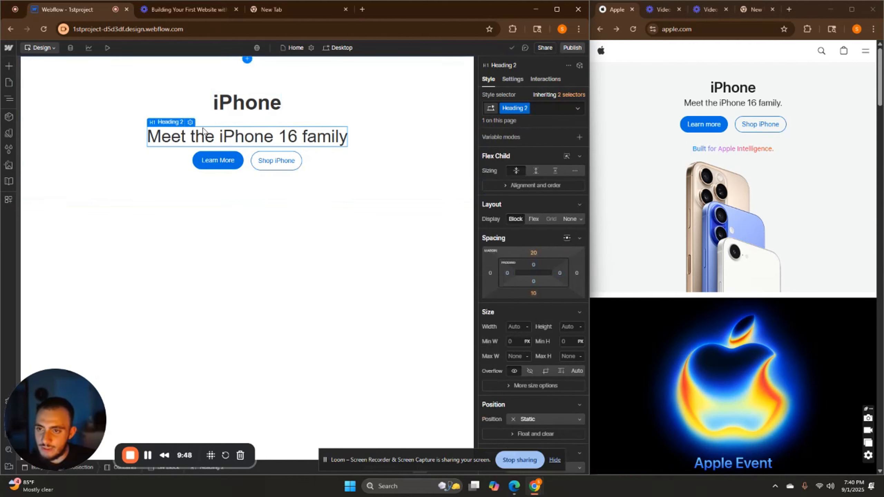
pyautogui.scroll(-6, 543, 201)
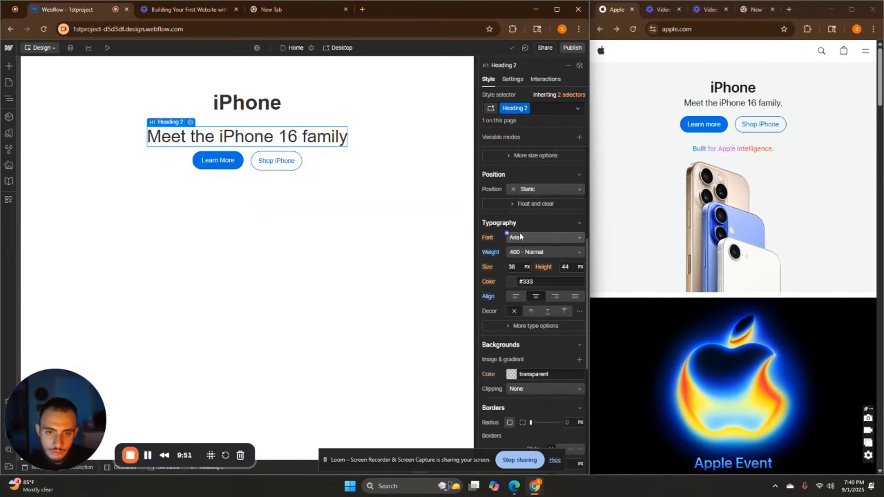
pyautogui.click(521, 267)
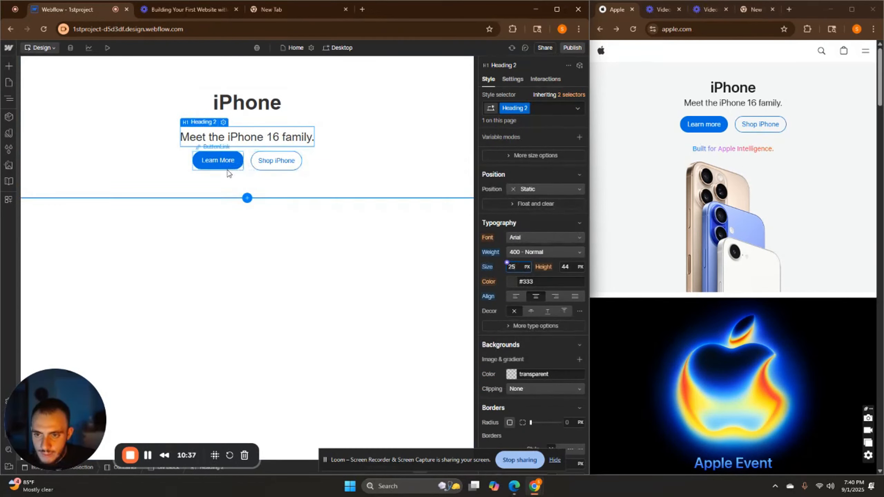
# Set the font size of the "Learn More" text block to 16 px
pyautogui.click(229, 167)
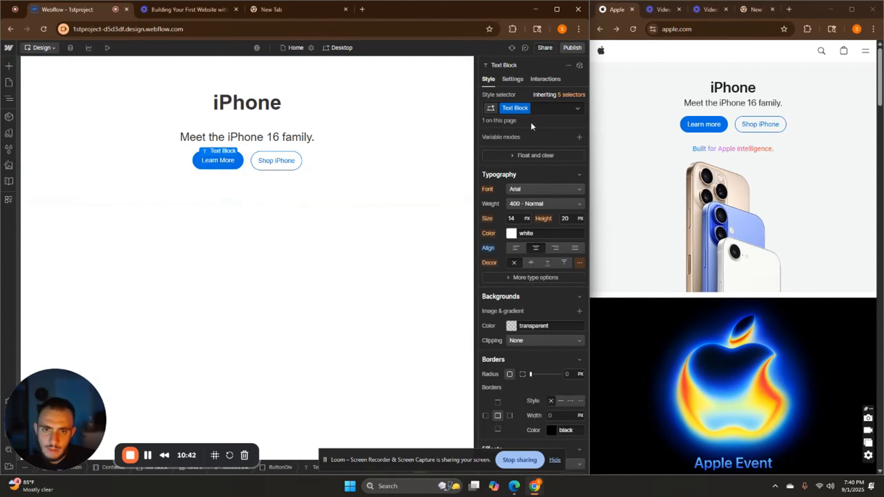
pyautogui.click(276, 160)
pyautogui.click(218, 160)
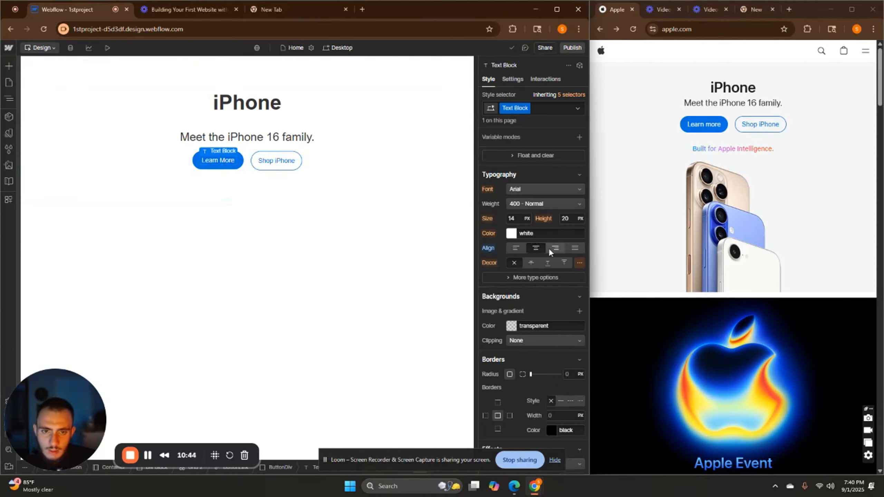
pyautogui.click(517, 218)
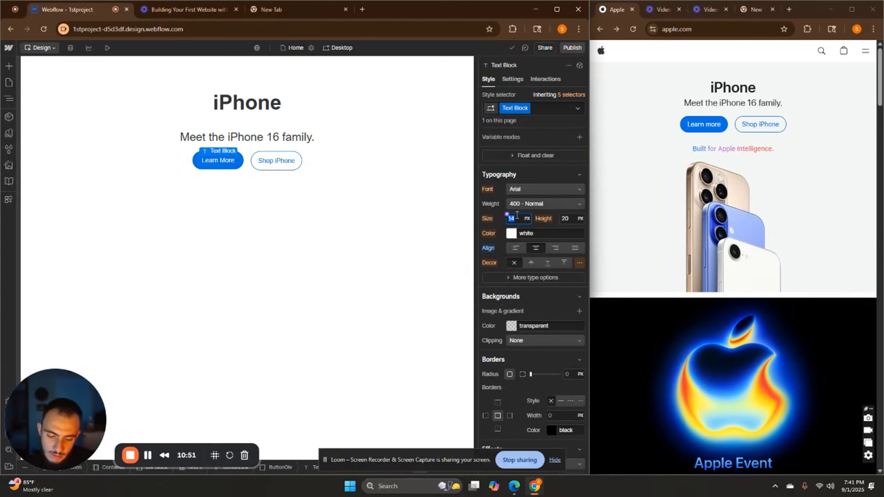
pyautogui.write('16')
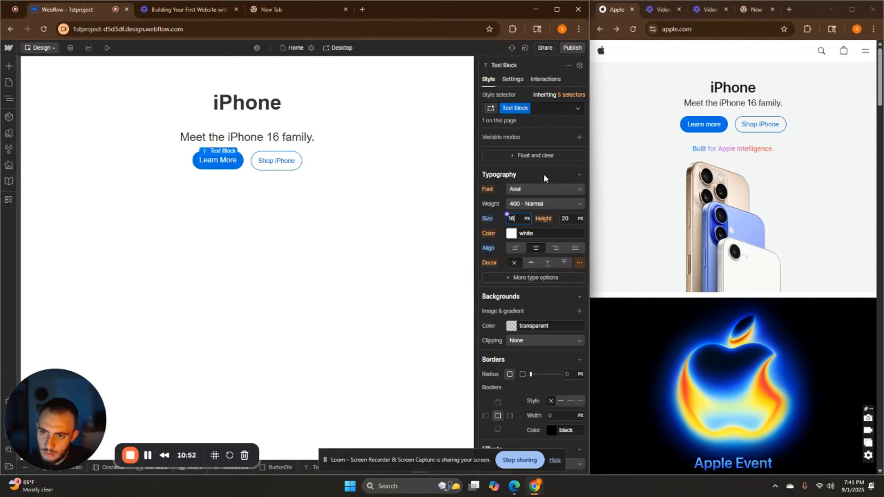
# Set the font size of the "Shop iPhone" text block to 16 px
pyautogui.click(266, 164)
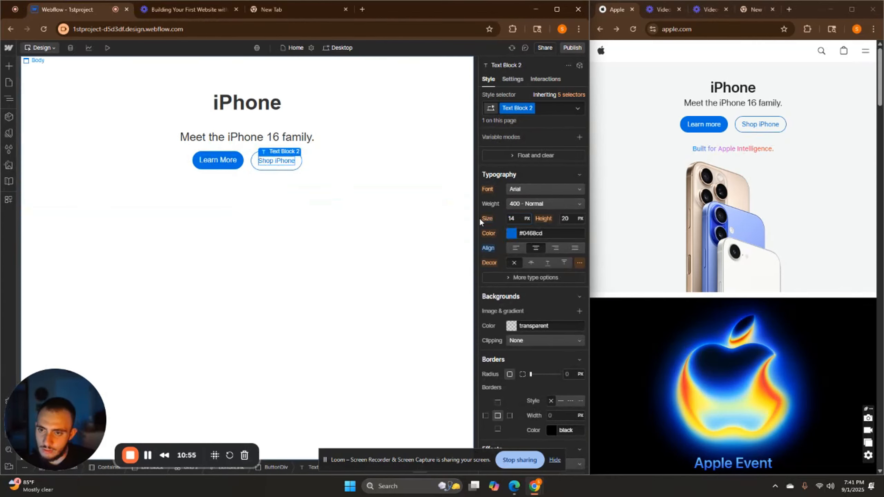
pyautogui.click(527, 219)
pyautogui.click(514, 217)
pyautogui.write('16')
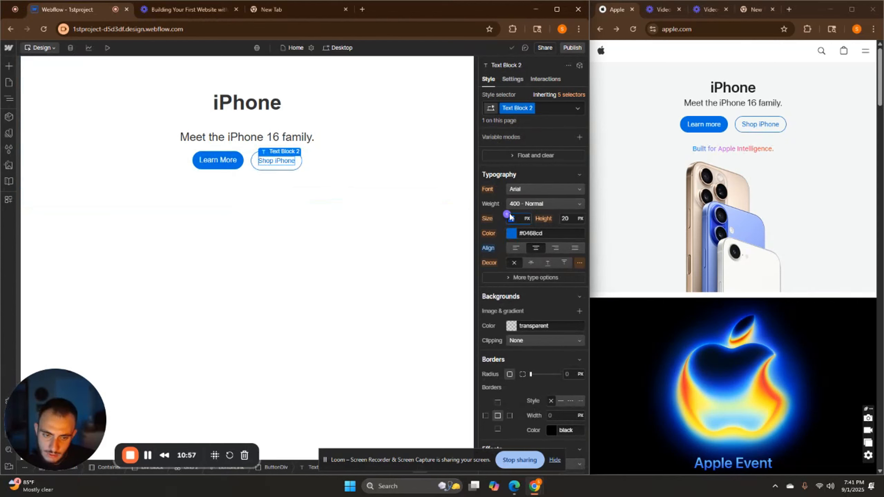
pyautogui.click(277, 229)
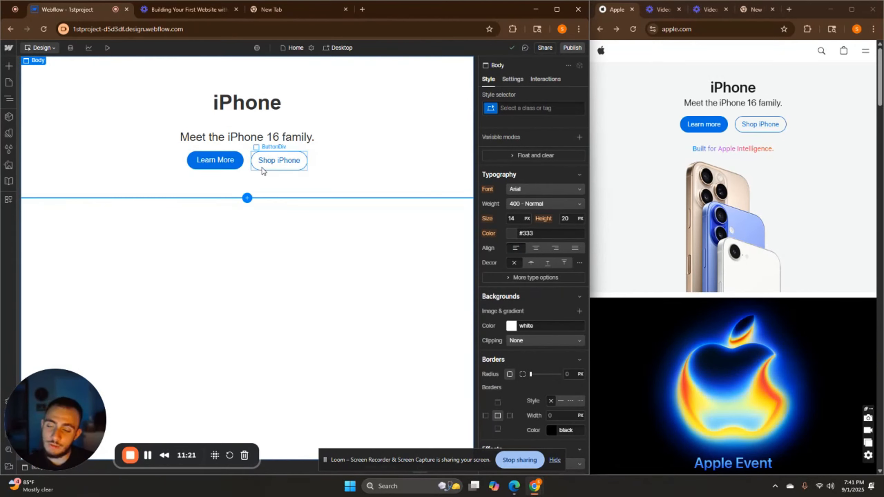
# Add a text block below the buttons inside the hero's Div Block and give it a 40 px top margin
pyautogui.click(56, 104)
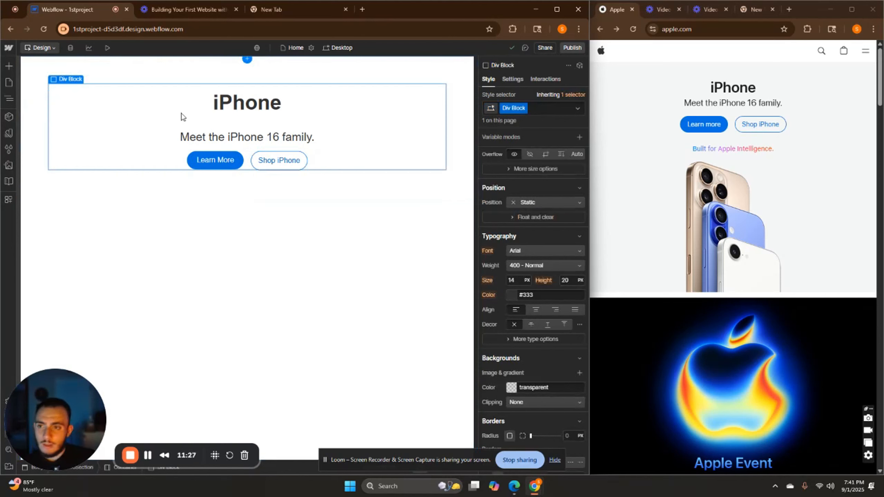
pyautogui.click(8, 66)
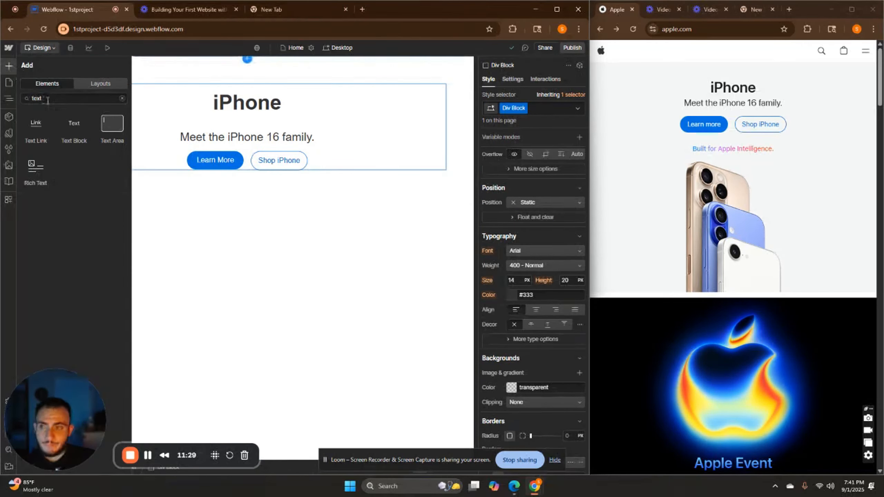
pyautogui.click(71, 139)
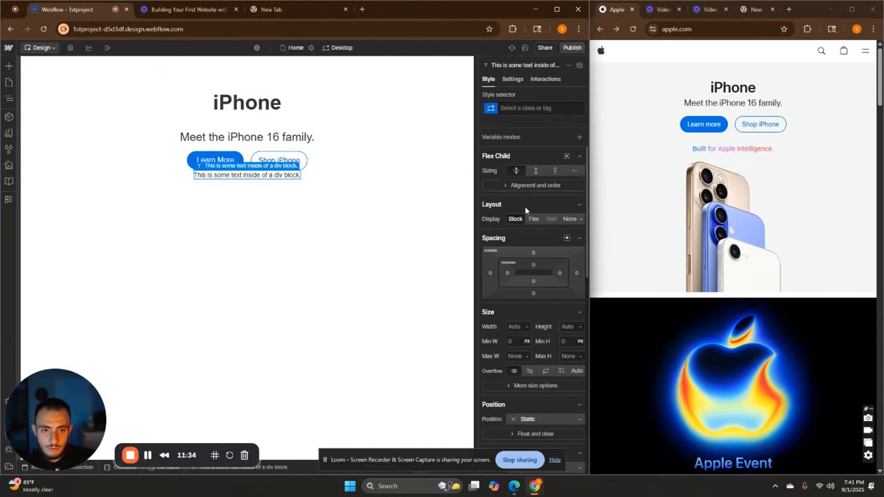
pyautogui.click(535, 251)
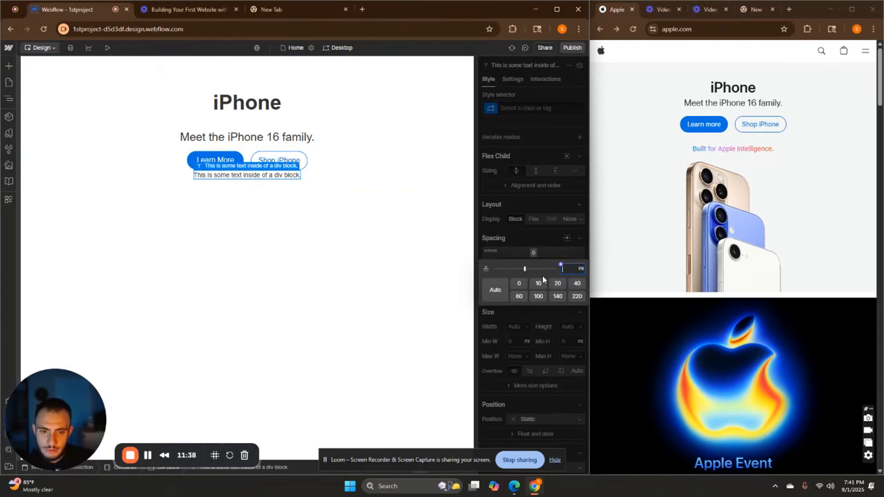
pyautogui.click(554, 284)
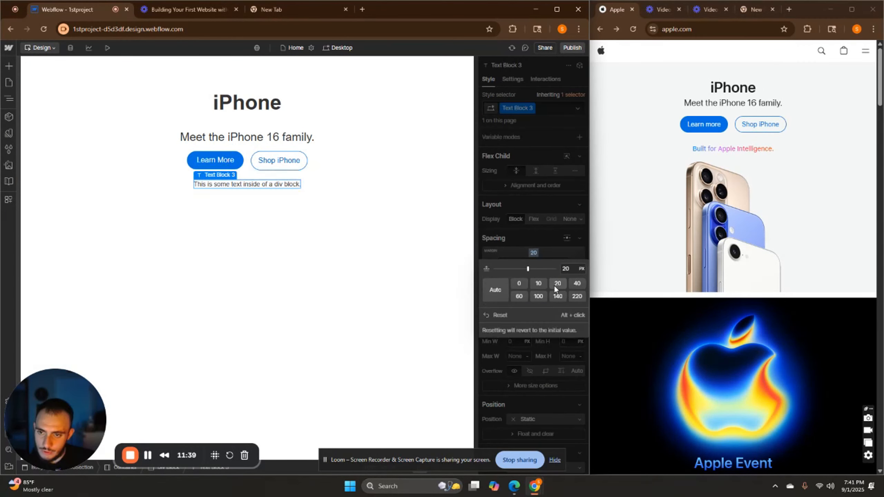
pyautogui.click(578, 284)
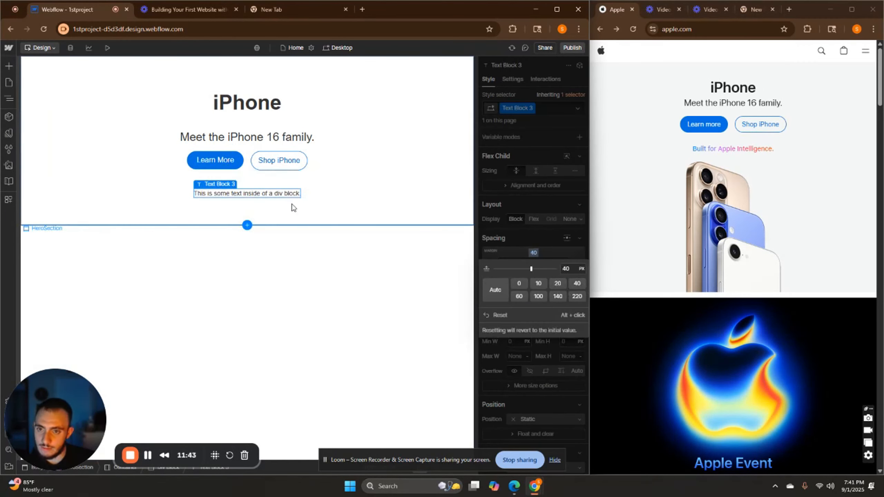
# Replace the new text block's placeholder text with "Built for Apple Intelligence."
pyautogui.doubleClick(287, 193)
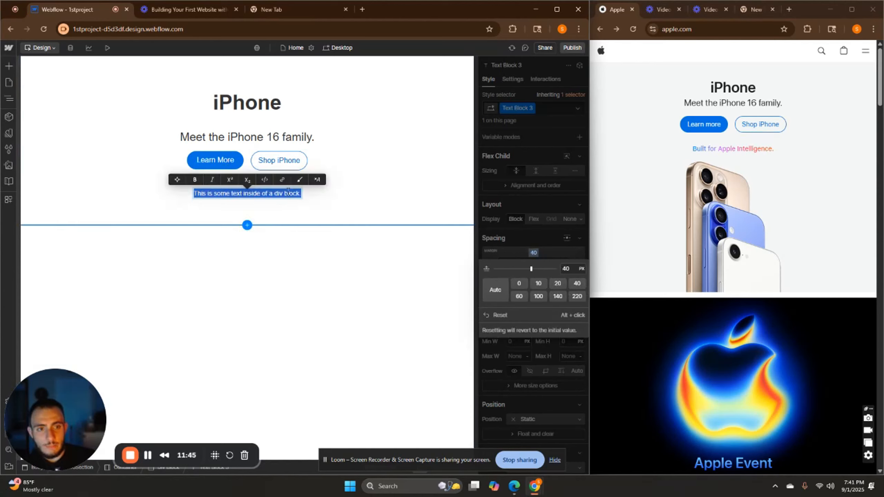
pyautogui.write('Built')
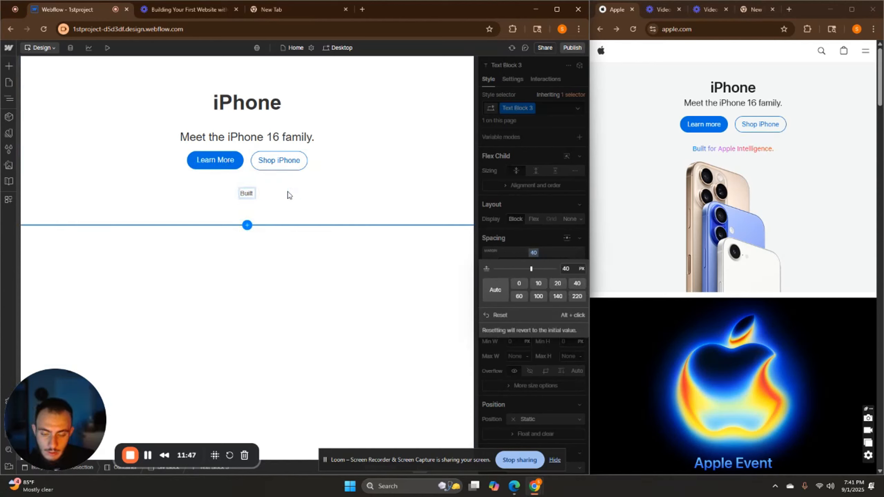
pyautogui.write(' for Apple Inte')
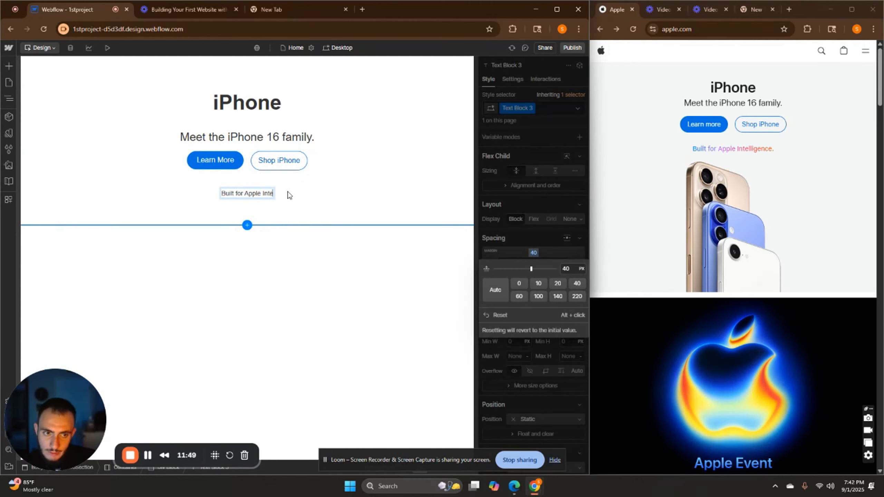
pyautogui.write('lligence.')
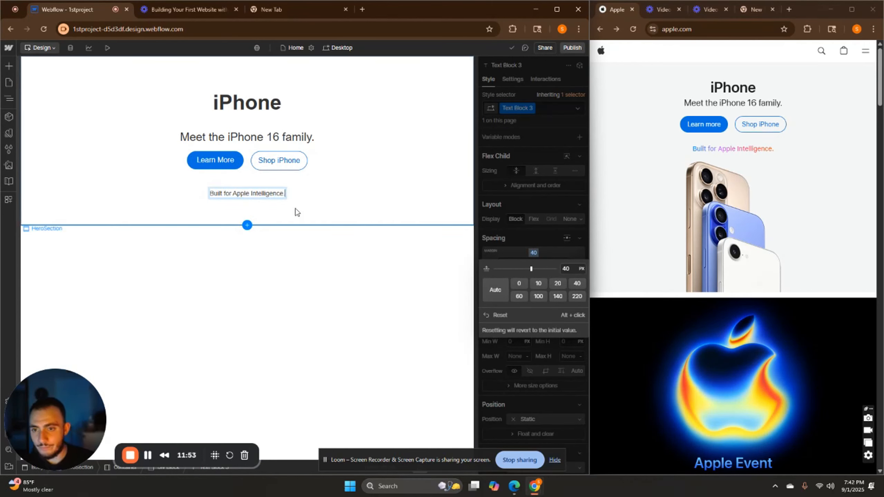
pyautogui.click(296, 211)
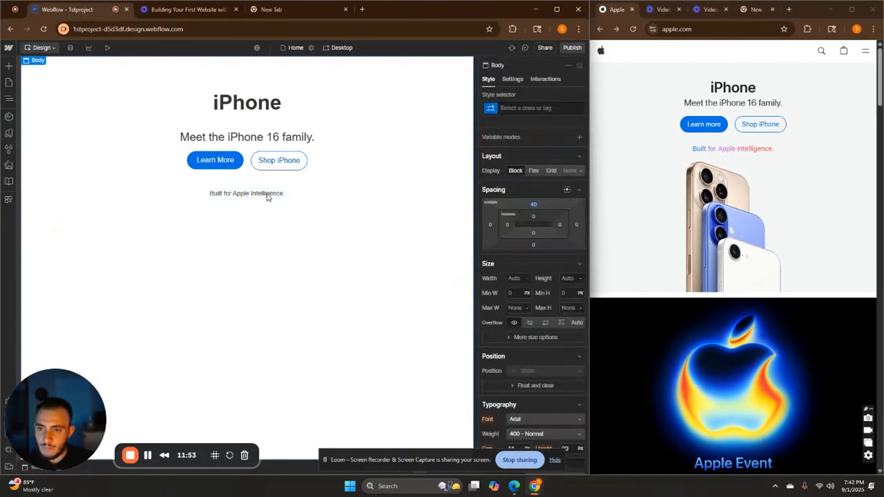
# Set the font size of the "Built for Apple Intelligence." text block to 15 px
pyautogui.click(267, 194)
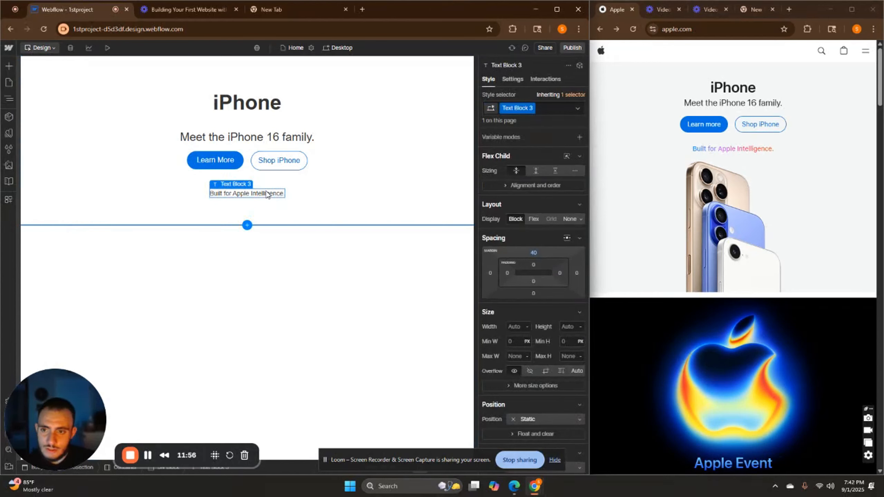
pyautogui.scroll(-5, 536, 323)
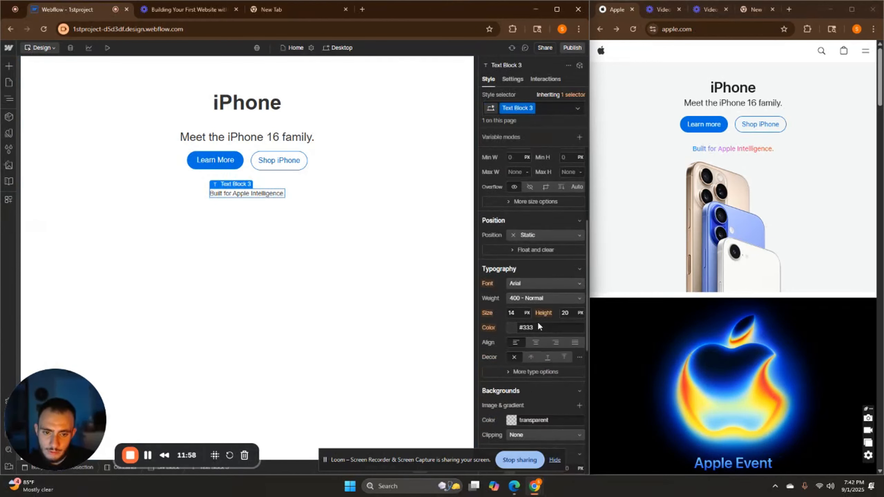
pyautogui.click(518, 265)
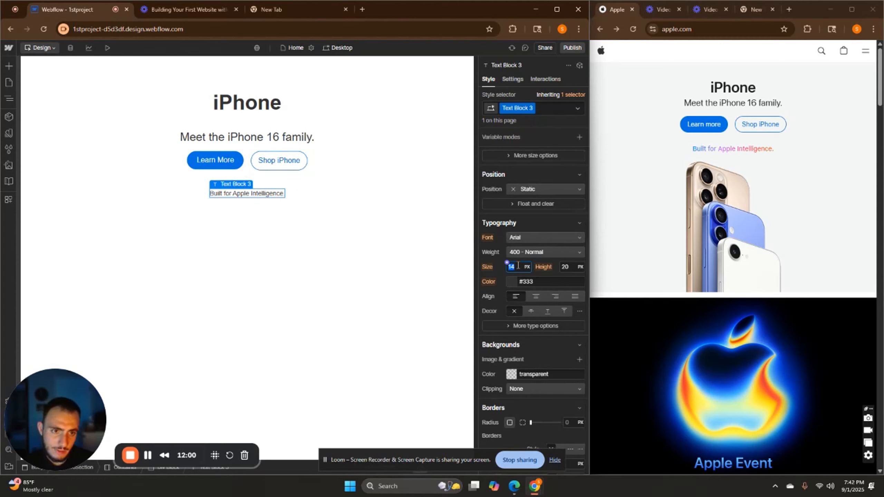
pyautogui.click(317, 208)
pyautogui.click(274, 197)
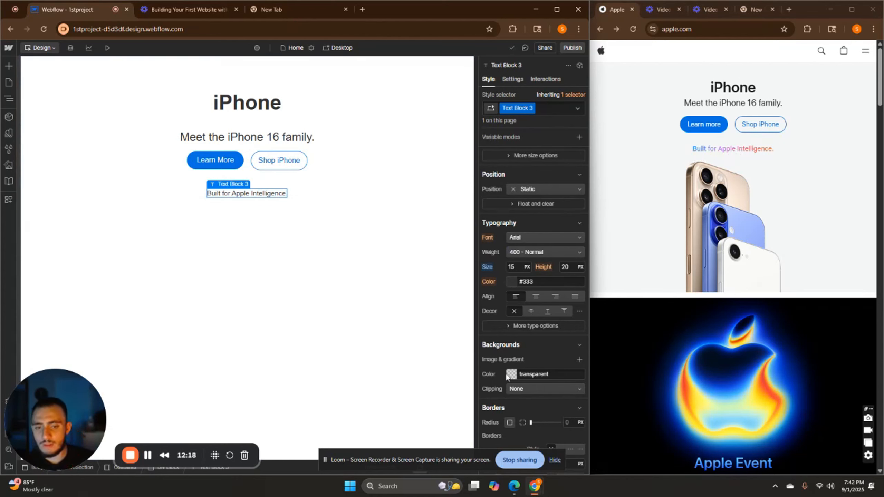
pyautogui.scroll(-3, 522, 279)
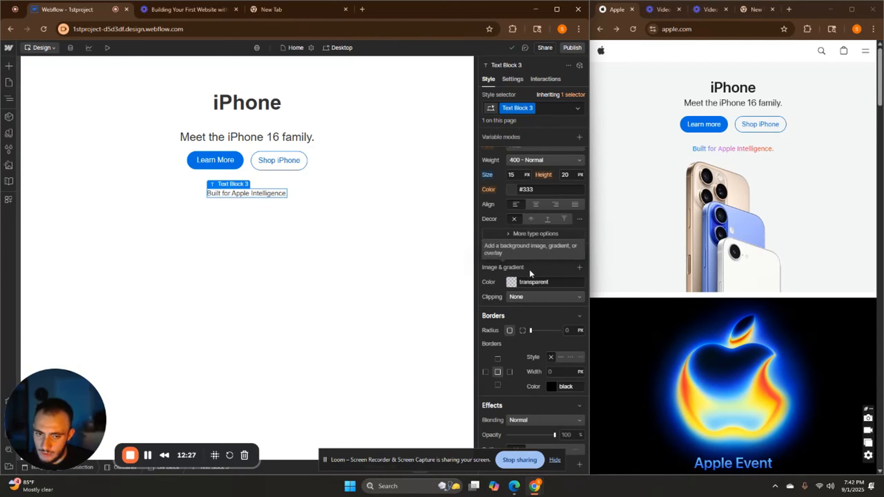
# Give the "Built for Apple Intelligence." text block a linear gradient background at a 90-degree angle
pyautogui.click(579, 267)
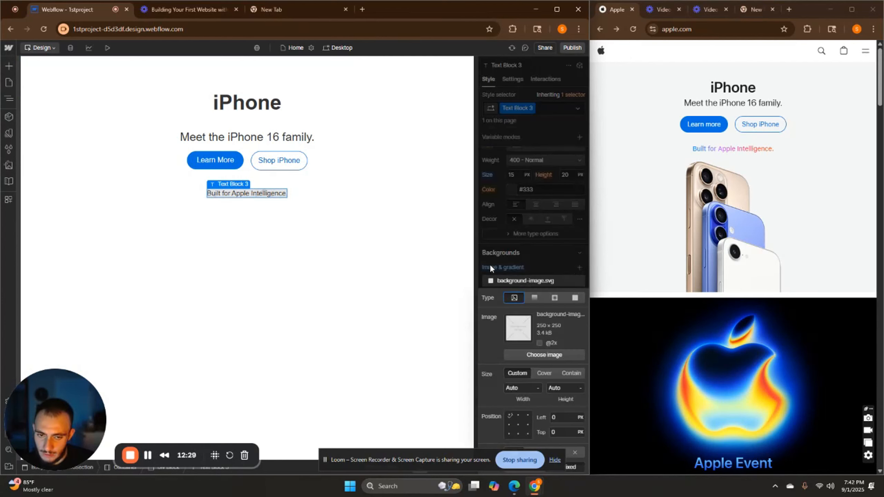
pyautogui.click(534, 298)
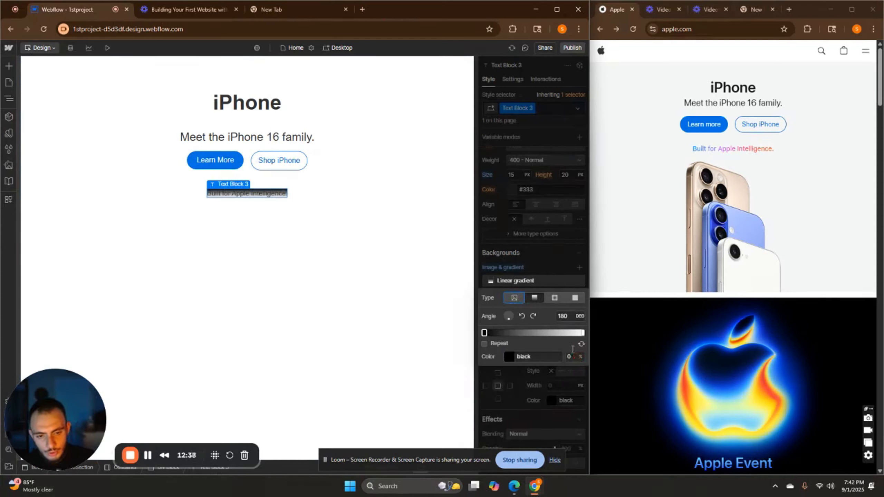
pyautogui.click(569, 313)
pyautogui.write('90')
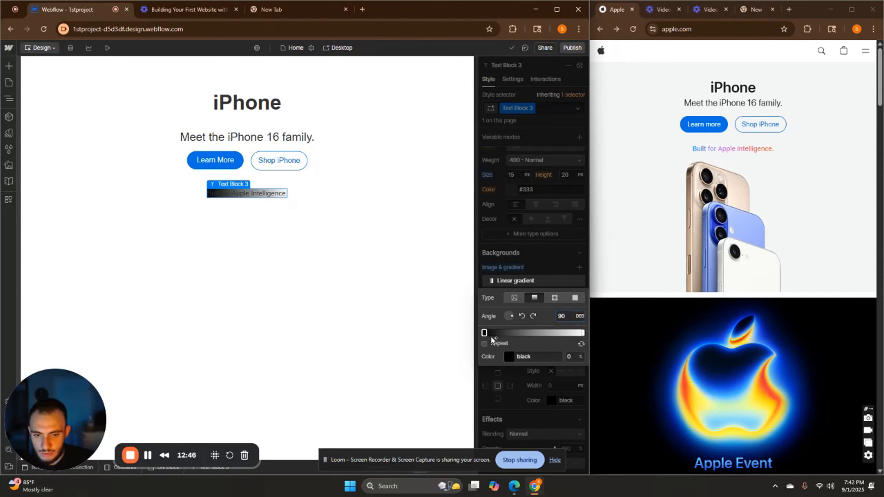
# Set the gradient's first stop to the blue #098df7 sampled from the start of the tagline on Apple's page
pyautogui.click(511, 356)
pyautogui.click(511, 357)
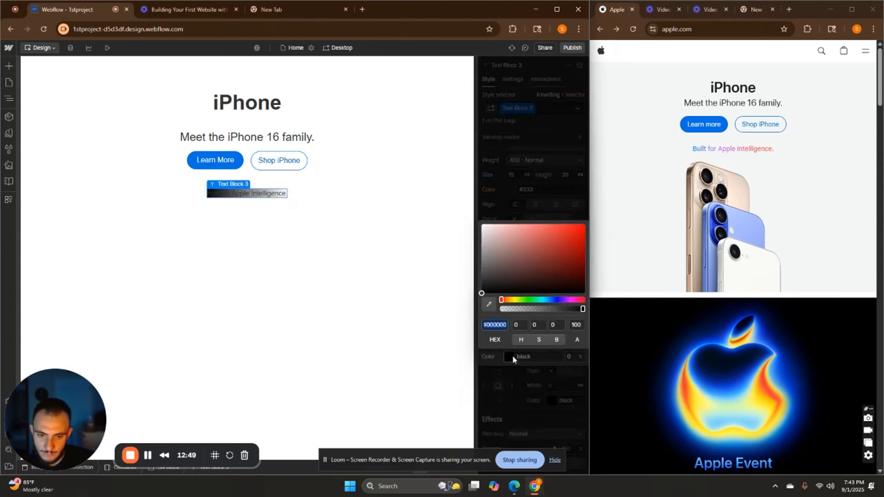
pyautogui.click(489, 304)
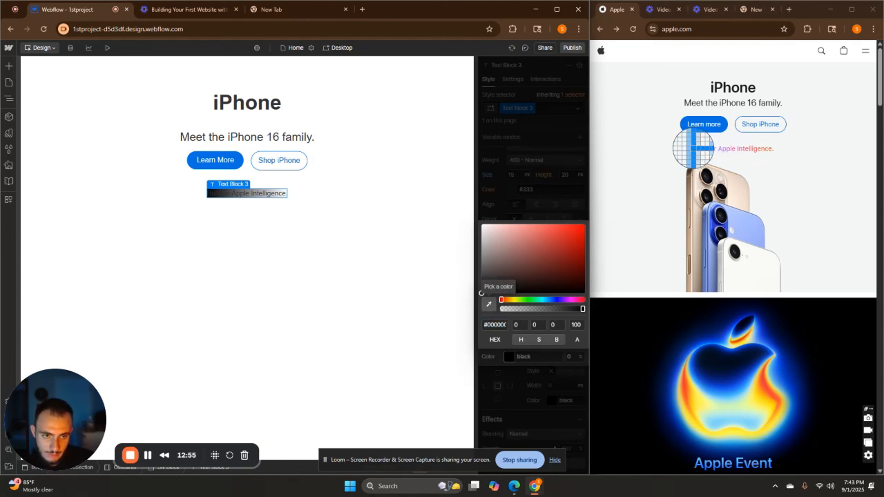
pyautogui.click(694, 147)
pyautogui.click(550, 220)
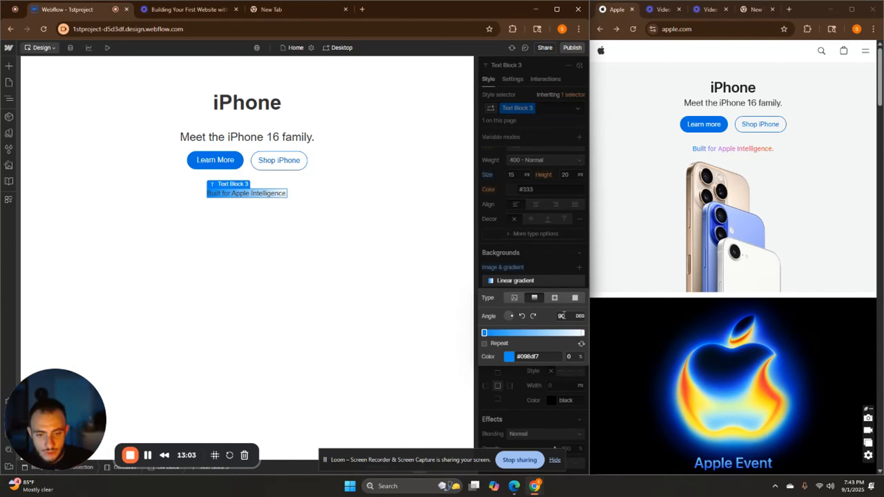
# Add a gradient stop at 18% and colour it #7174fa, sampled from the word "for" in Apple's tagline
pyautogui.click(500, 333)
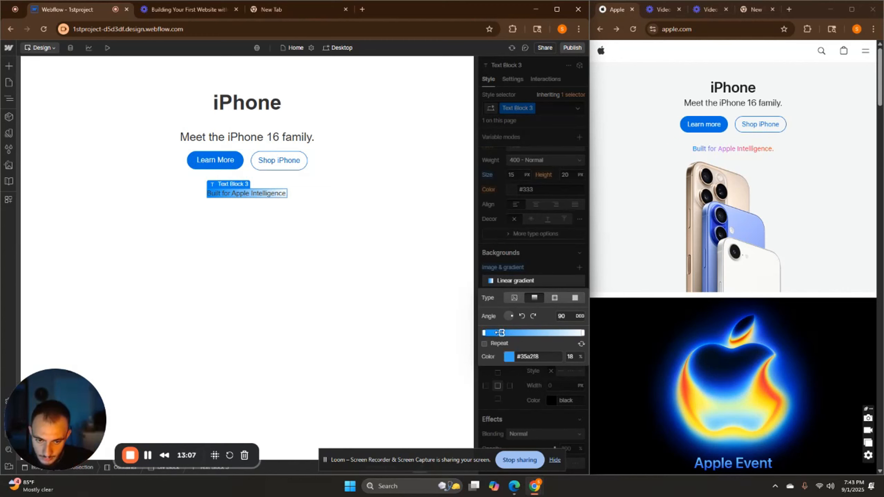
pyautogui.click(509, 357)
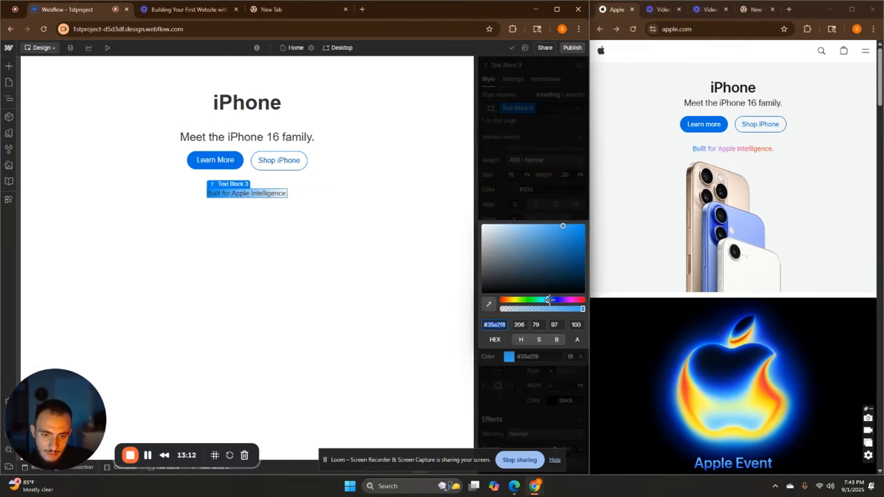
pyautogui.click(489, 304)
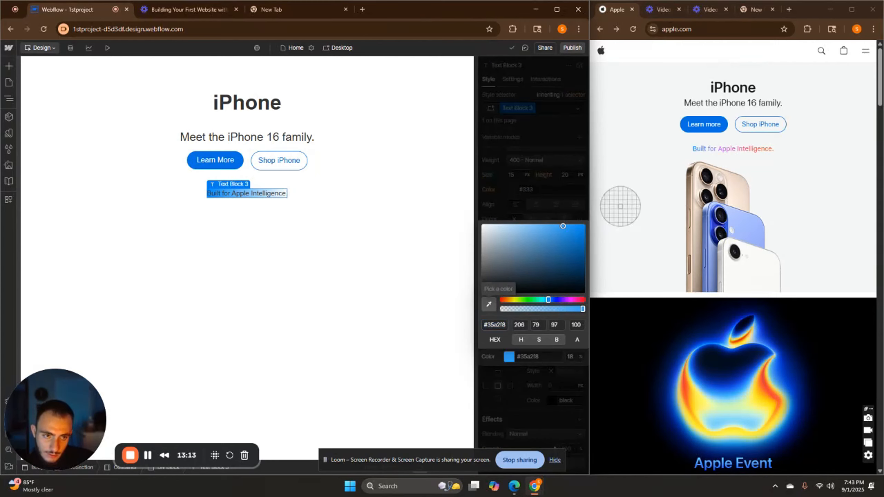
pyautogui.click(707, 149)
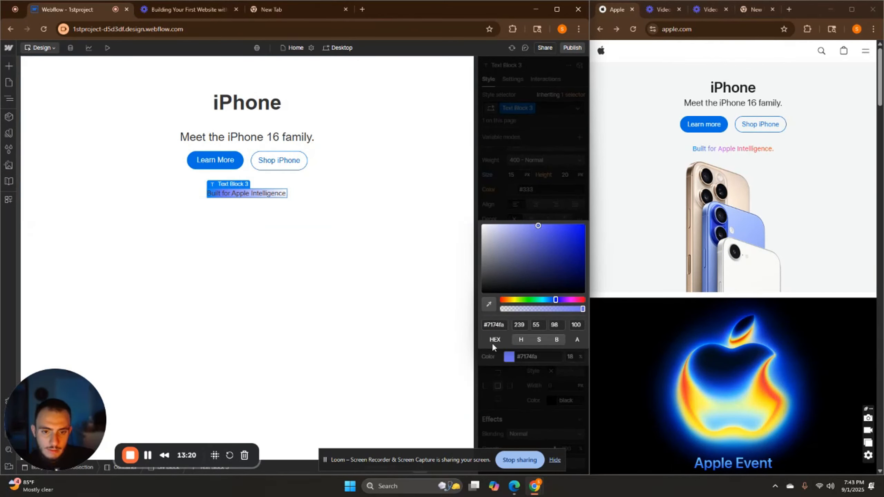
pyautogui.click(510, 357)
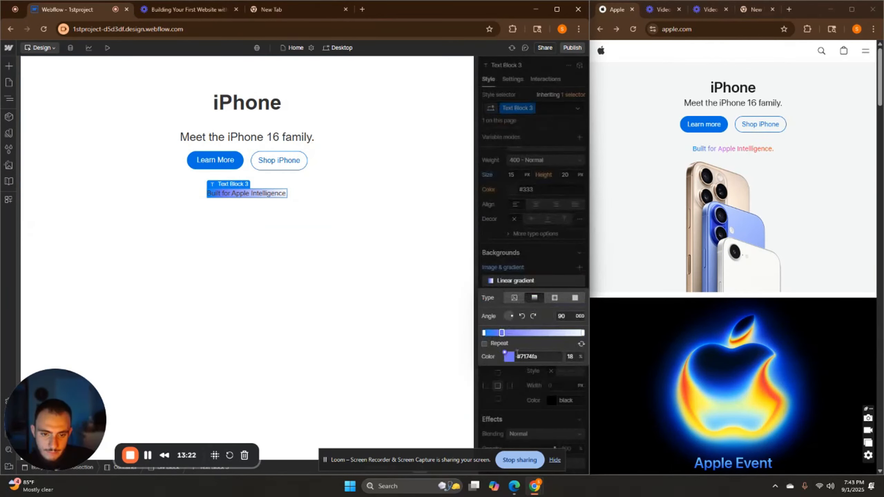
# Add a gradient stop at 38% and colour it purple #c363ea, sampled from the word "Apple" in Apple's tagline
pyautogui.click(522, 332)
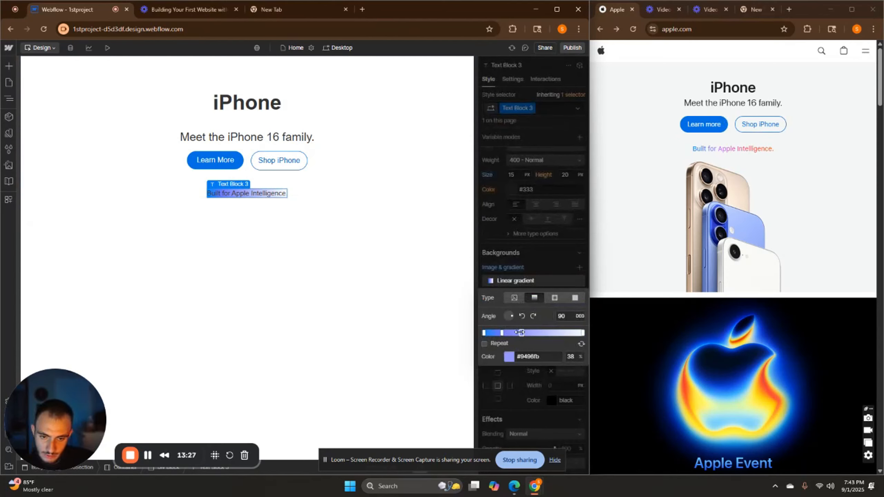
pyautogui.click(508, 357)
pyautogui.click(489, 303)
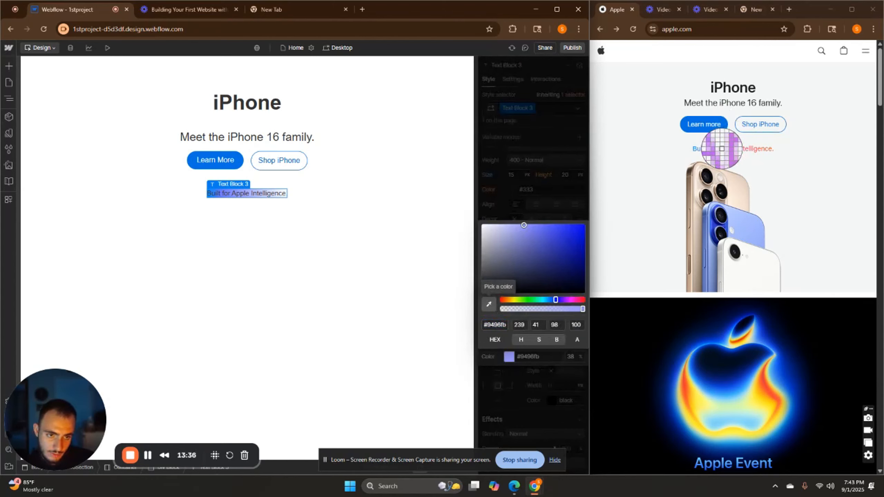
pyautogui.click(722, 149)
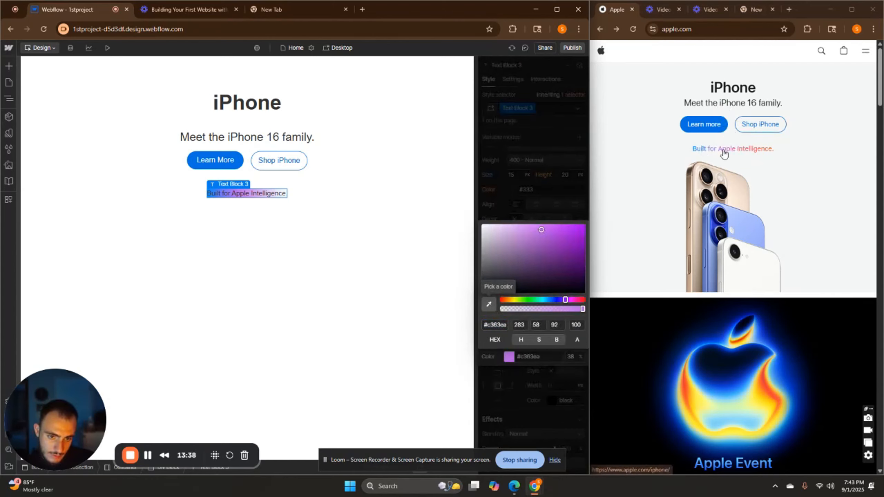
pyautogui.click(529, 350)
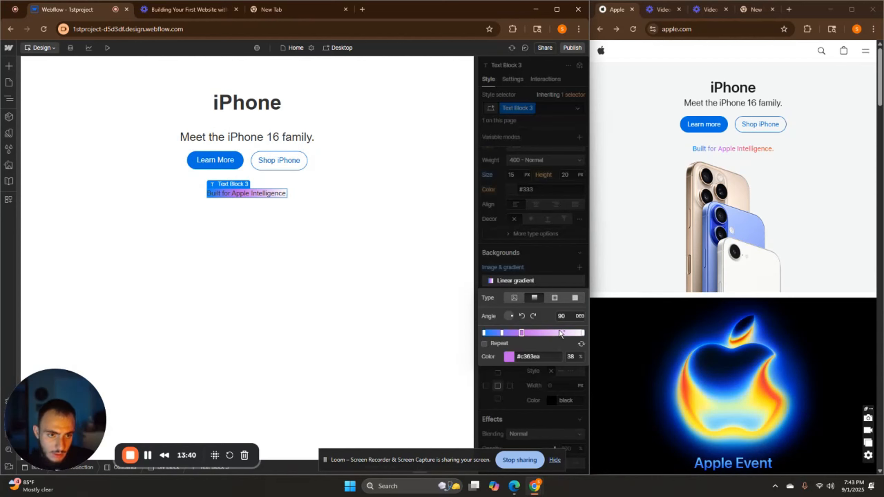
# Add a gradient stop at 66% and colour it pink-red #f35873, sampled from the word "Intelligence" in Apple's tagline
pyautogui.click(548, 333)
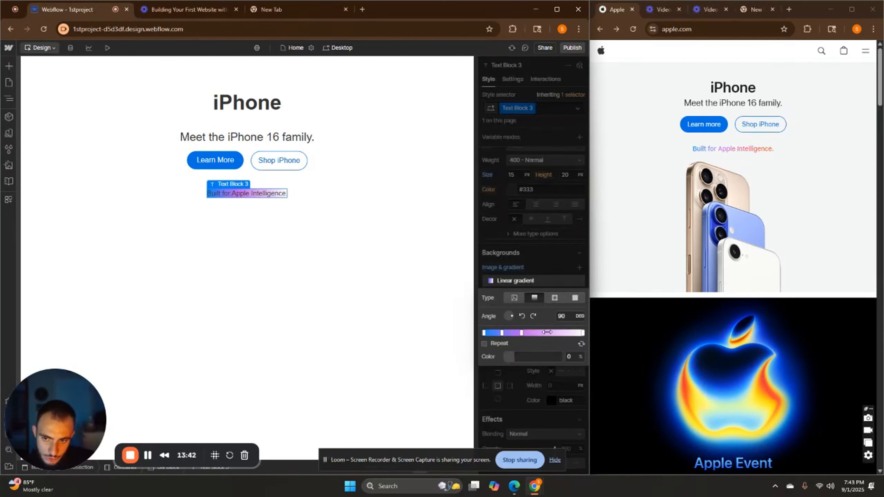
pyautogui.click(507, 357)
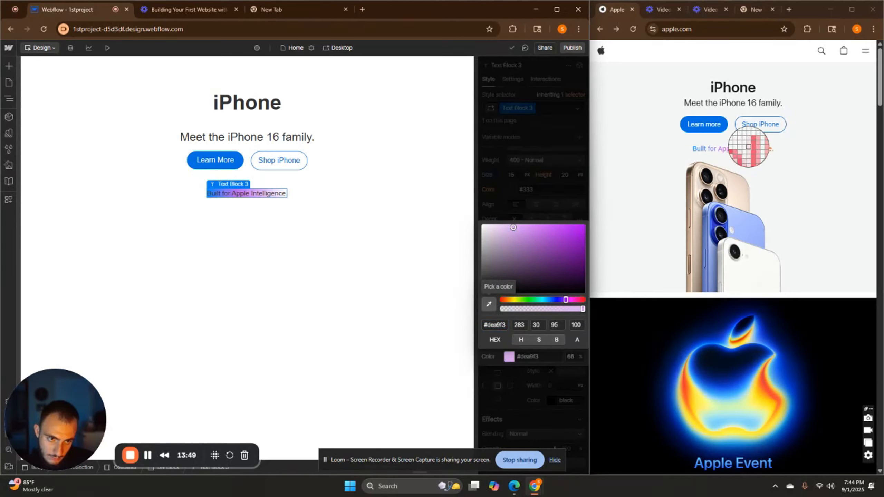
pyautogui.click(748, 147)
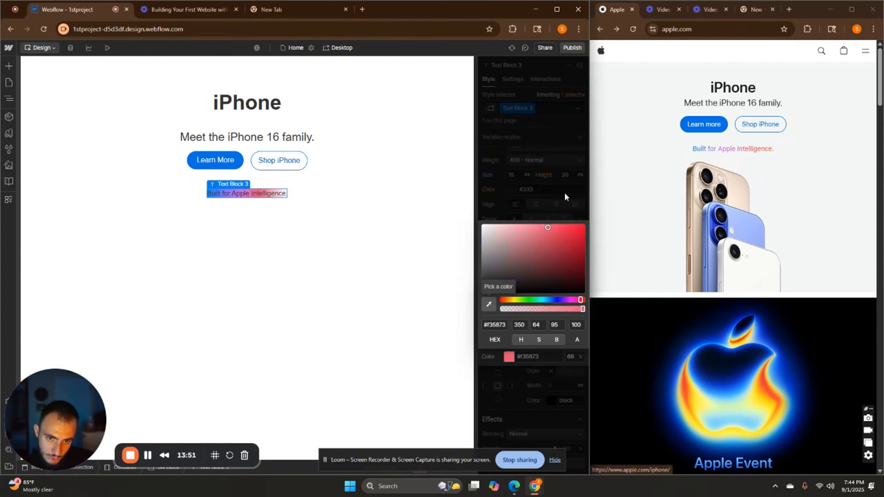
pyautogui.click(525, 357)
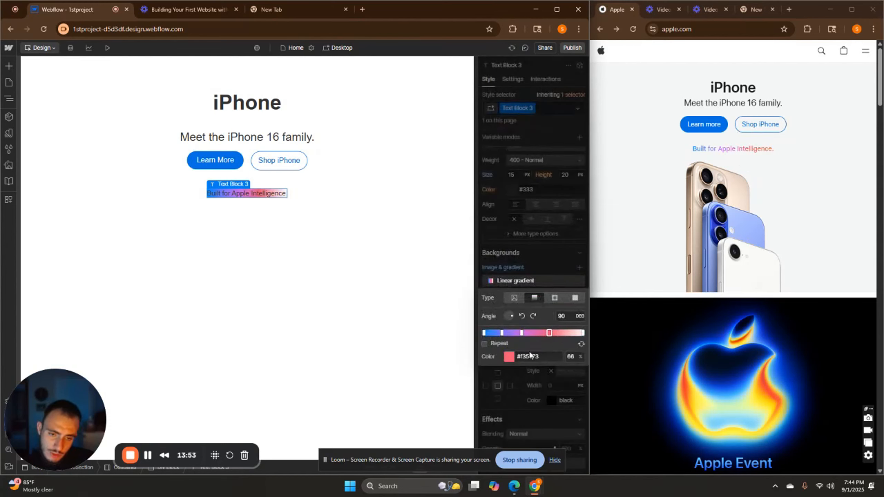
# Set the gradient's final stop at 100% to the orange #f5540d sampled from the end of Apple's tagline
pyautogui.click(582, 333)
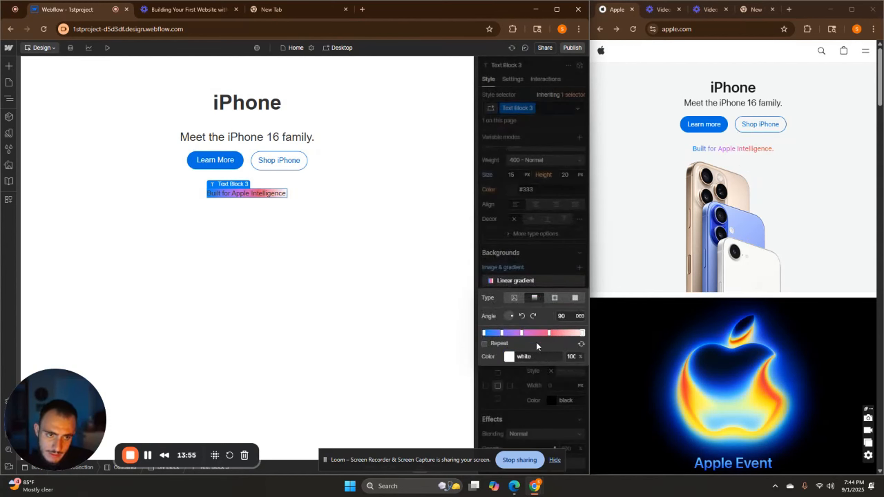
pyautogui.click(508, 355)
pyautogui.click(509, 358)
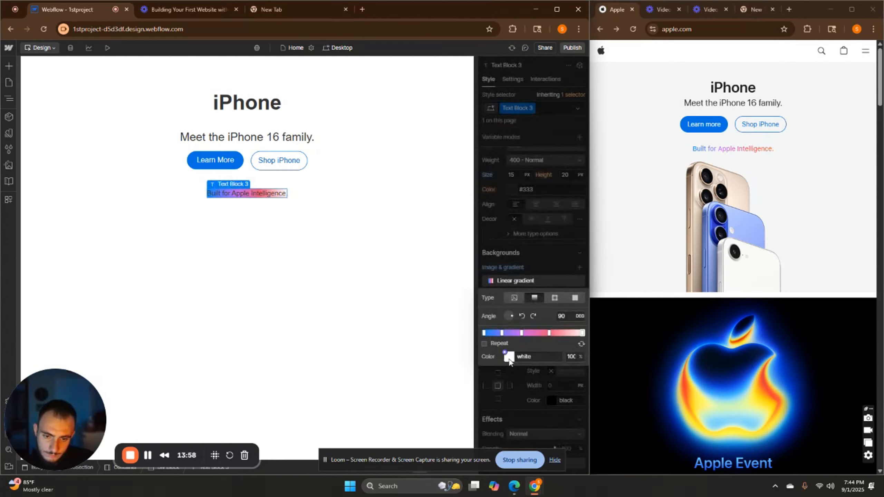
pyautogui.click(510, 359)
pyautogui.click(489, 305)
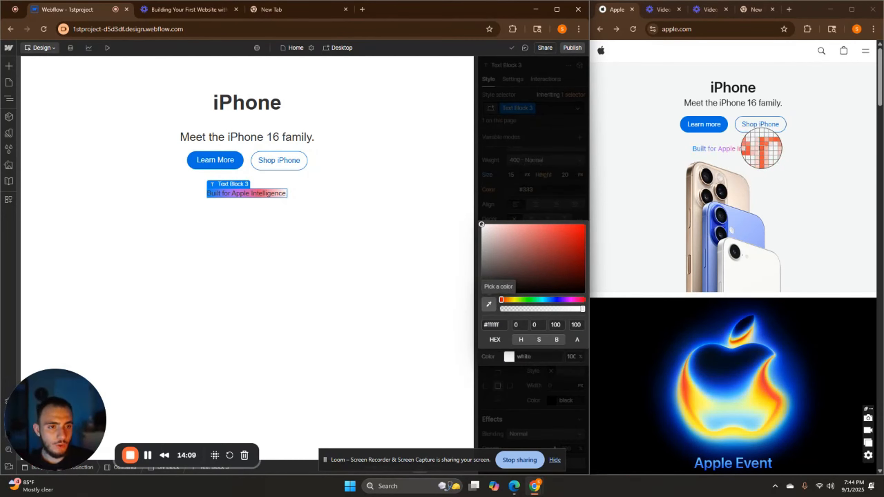
pyautogui.click(760, 149)
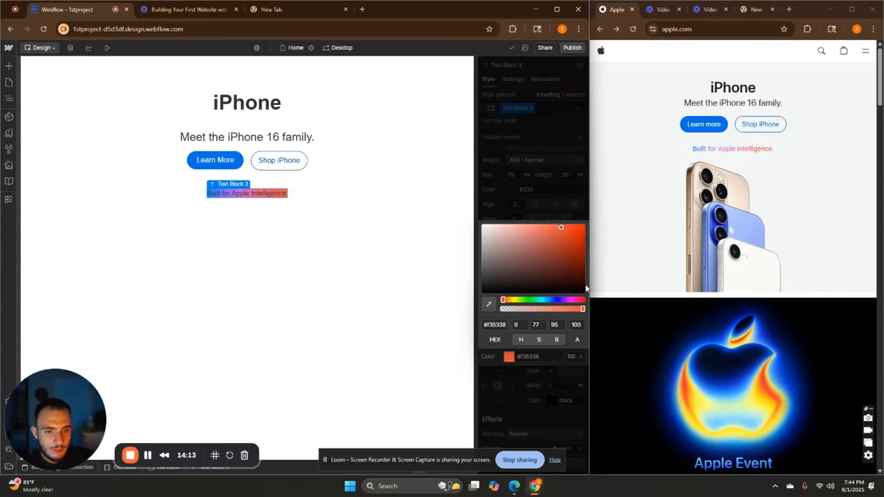
pyautogui.click(490, 307)
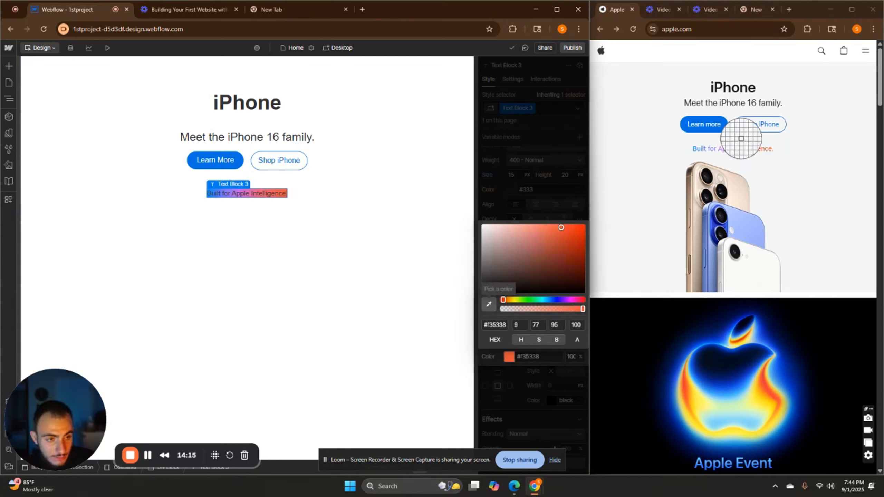
pyautogui.click(771, 149)
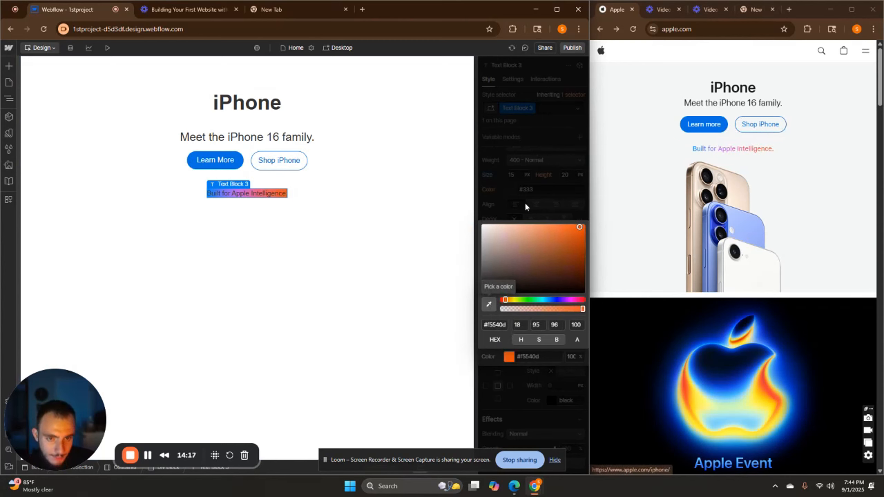
pyautogui.click(432, 263)
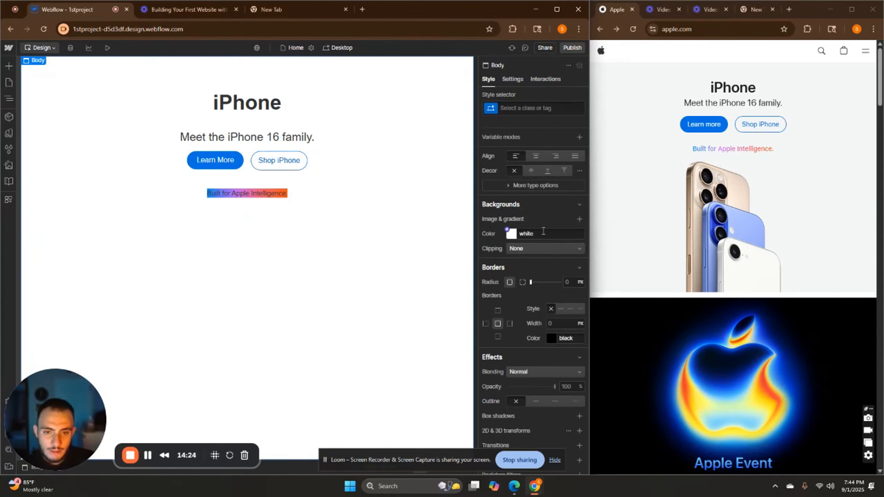
# Clip the gradient background of the "Built for Apple Intelligence." text block to its text
pyautogui.click(251, 198)
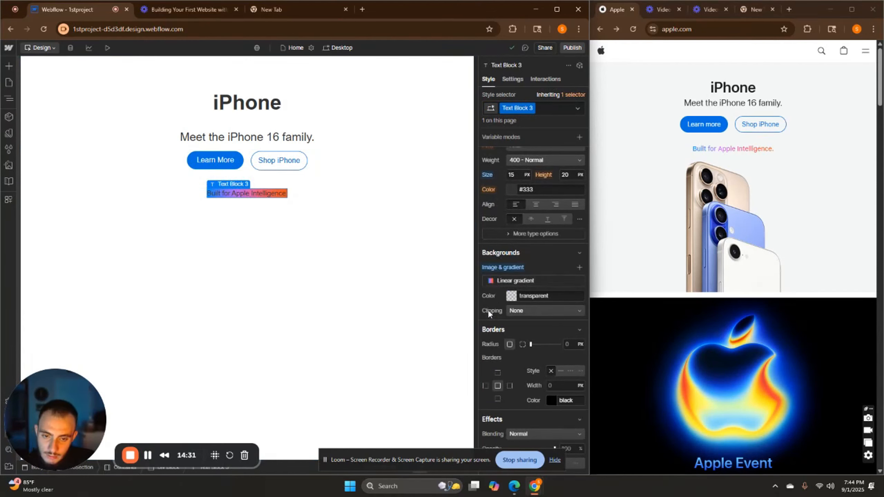
pyautogui.click(536, 317)
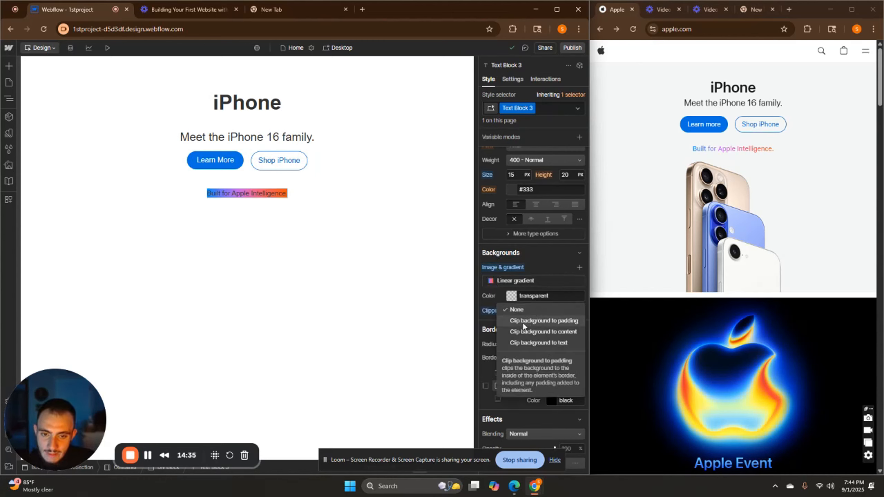
pyautogui.click(517, 344)
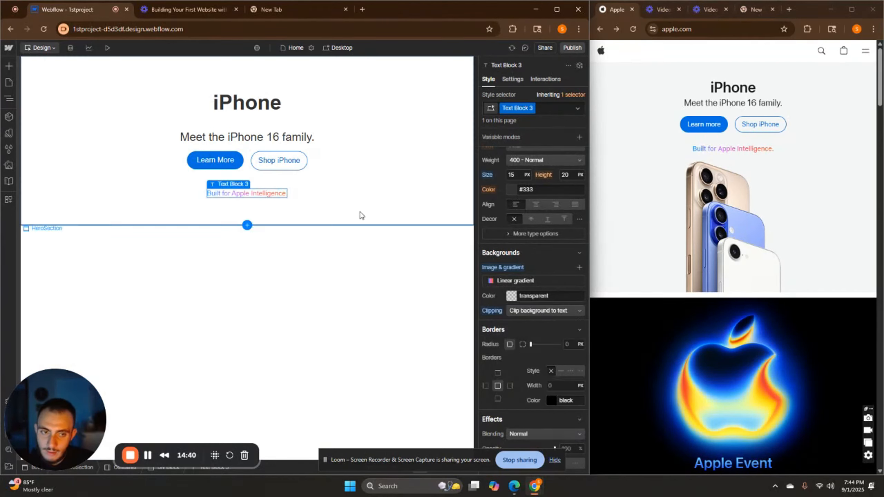
pyautogui.click(287, 205)
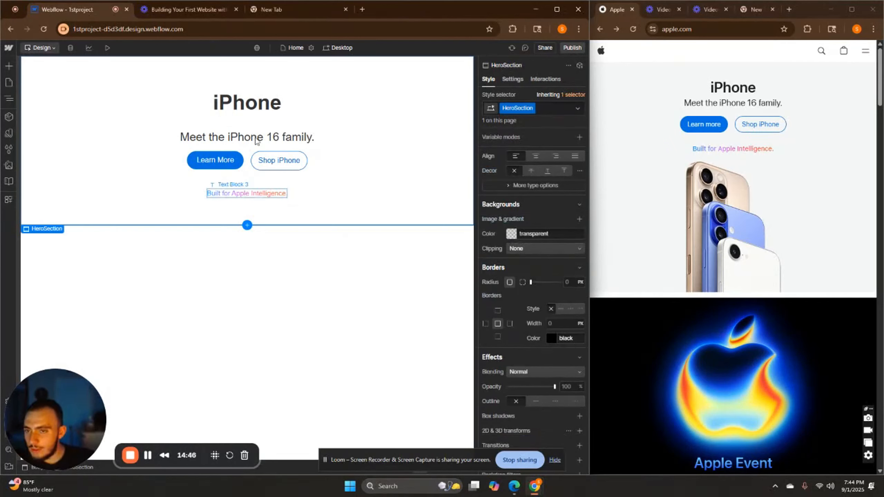
# Set the top margin of the "Meet the iPhone 16 family." heading to 0 px
pyautogui.click(245, 112)
pyautogui.scroll(5, 531, 221)
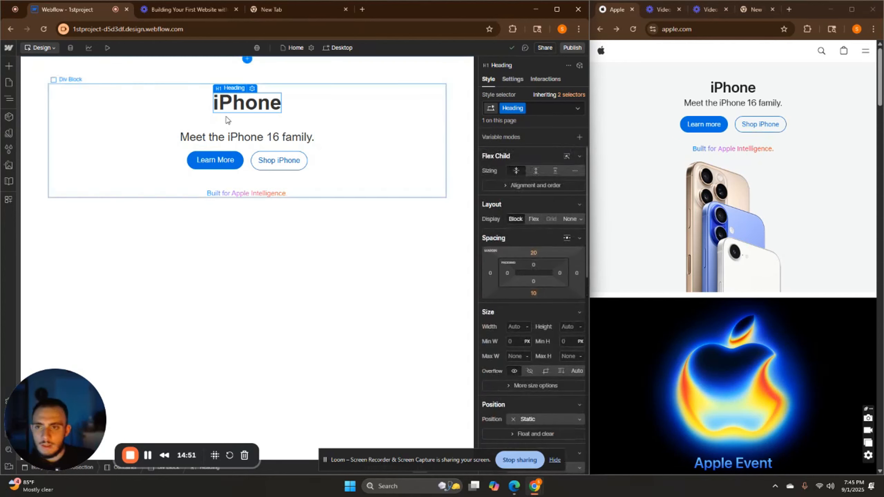
pyautogui.click(211, 134)
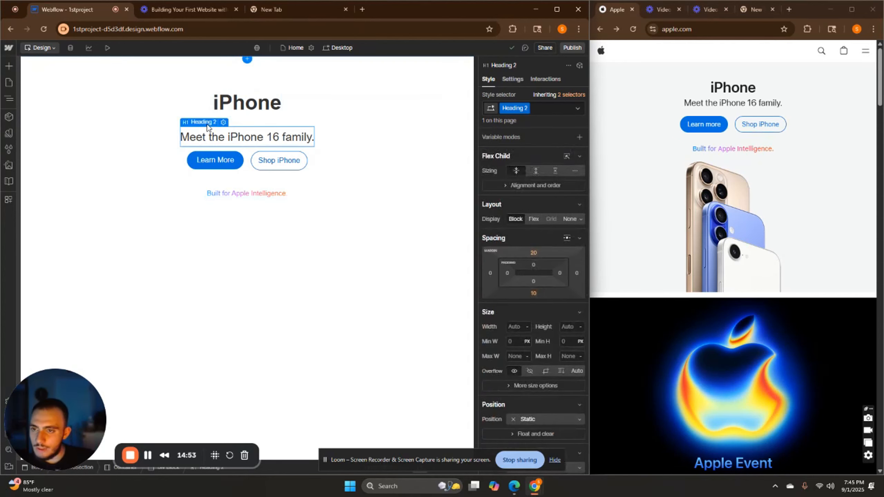
pyautogui.click(534, 253)
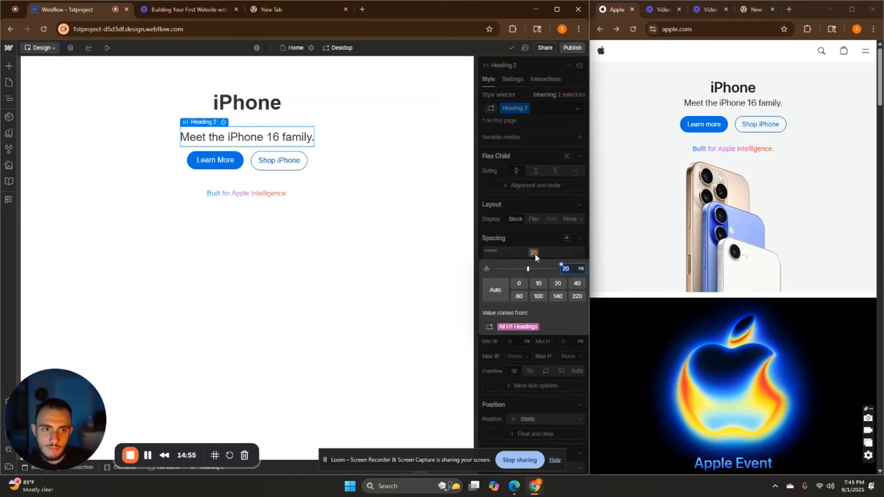
pyautogui.click(516, 285)
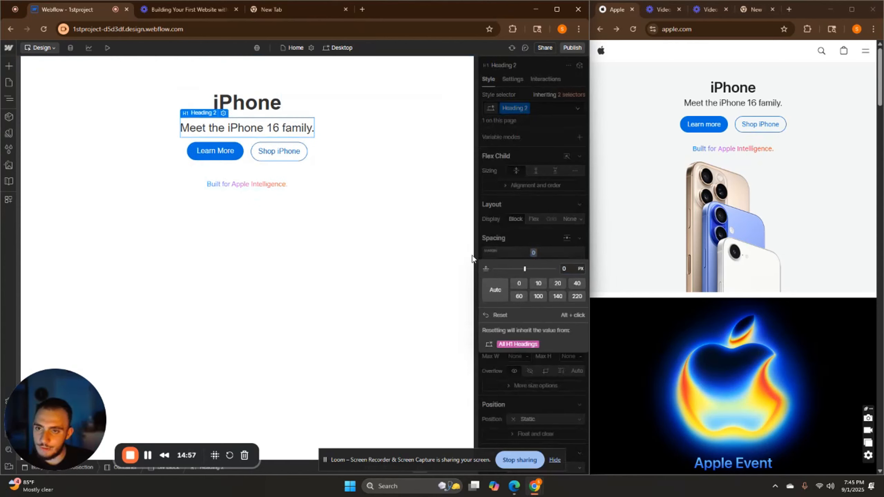
pyautogui.click(252, 107)
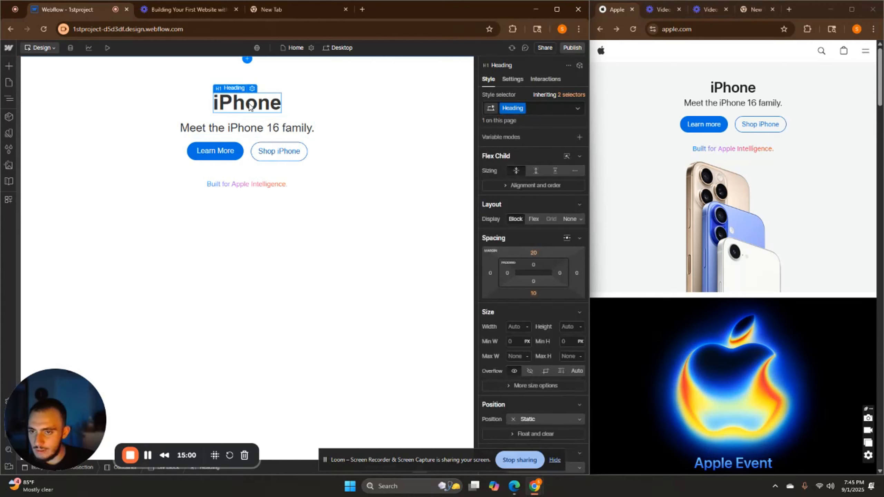
# Set the bottom margin of the "iPhone" heading to 20 px
pyautogui.click(533, 293)
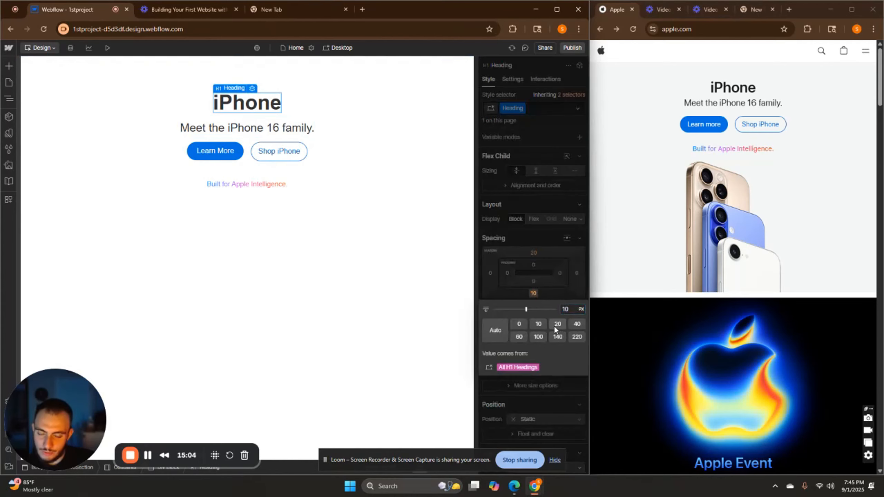
pyautogui.click(557, 324)
pyautogui.click(537, 292)
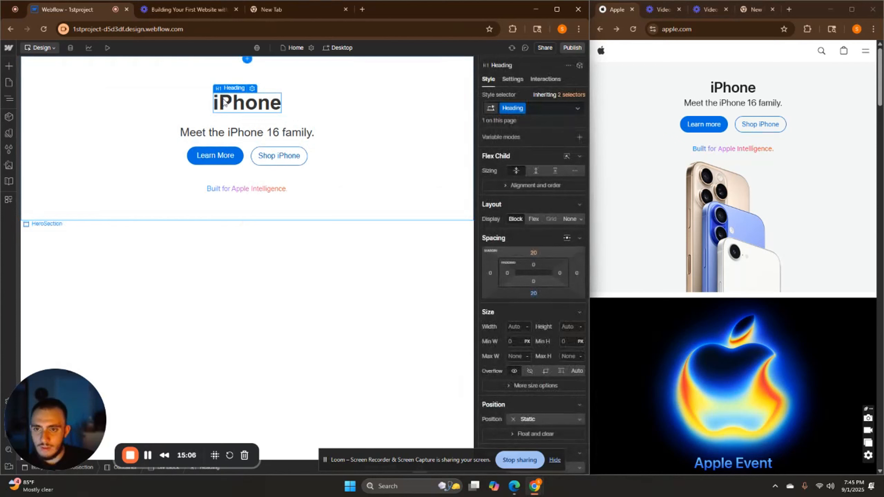
# Set the bottom margin of the "Meet the iPhone 16 family." heading to 20 px
pyautogui.click(246, 136)
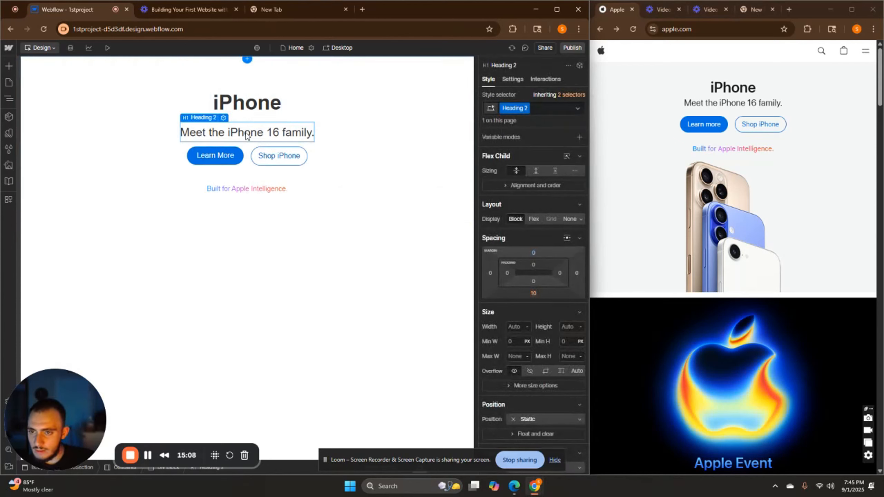
pyautogui.click(535, 294)
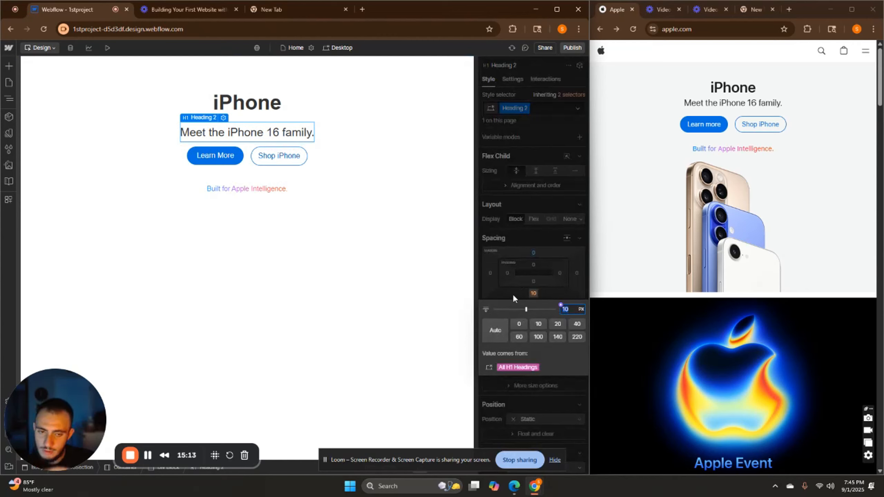
pyautogui.click(556, 325)
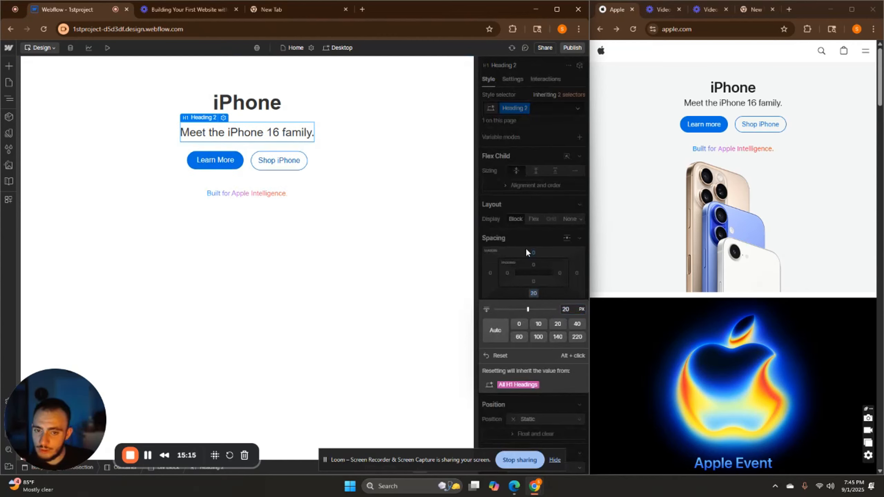
pyautogui.click(540, 276)
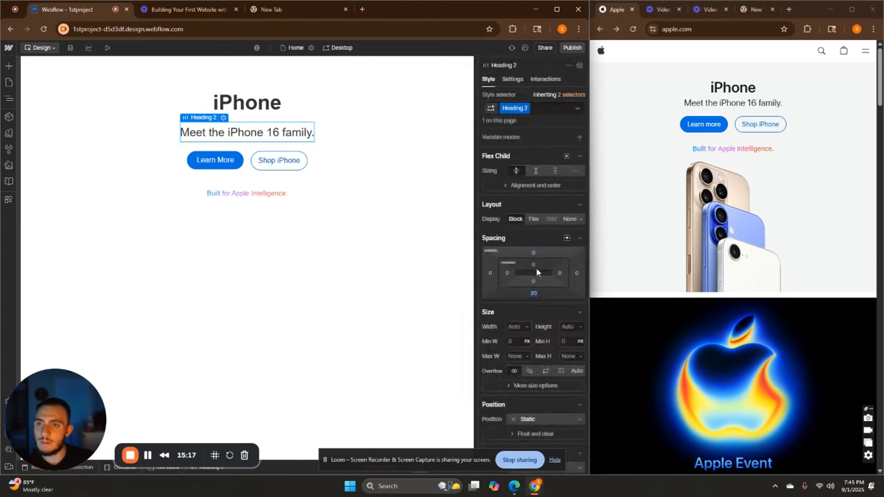
# Set the bottom margin of the grid holding the two buttons to 10 px, then select the whole hero section
pyautogui.click(248, 170)
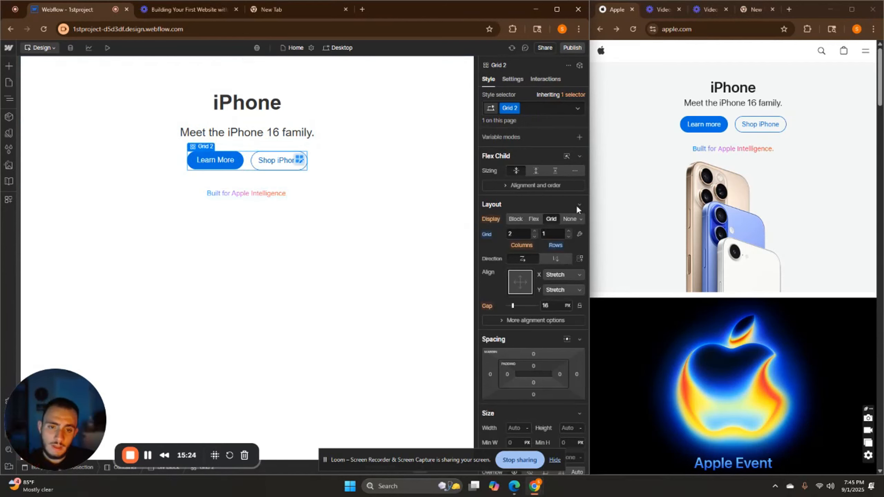
pyautogui.scroll(-1, 536, 330)
pyautogui.click(533, 348)
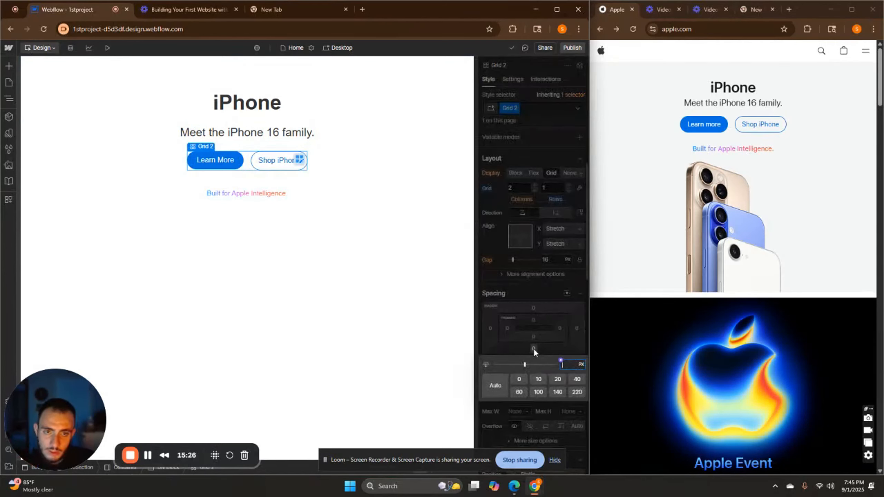
pyautogui.click(536, 349)
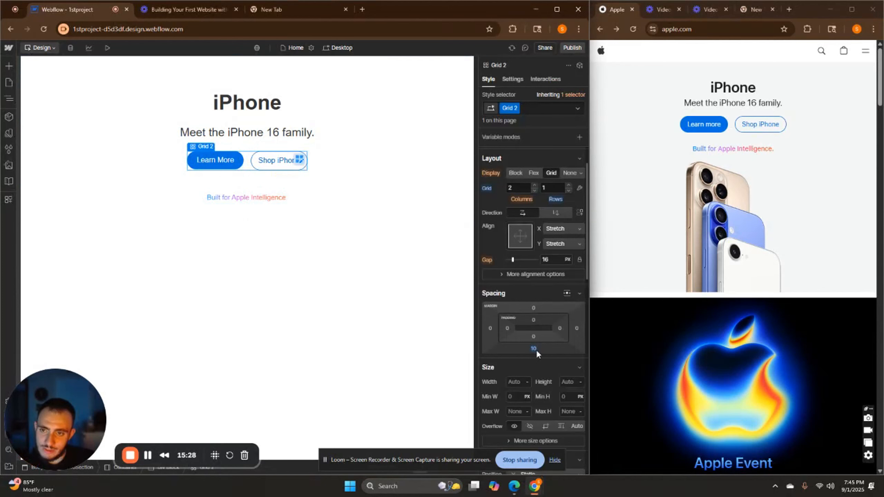
pyautogui.click(338, 170)
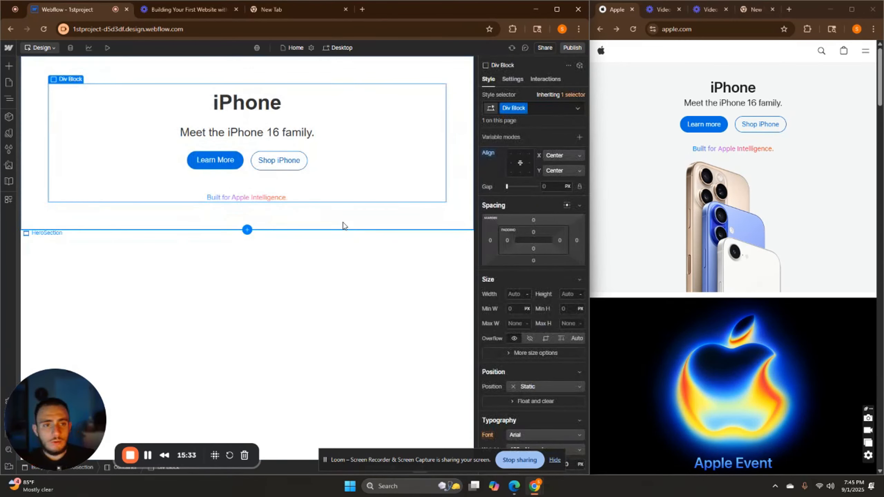
pyautogui.click(326, 222)
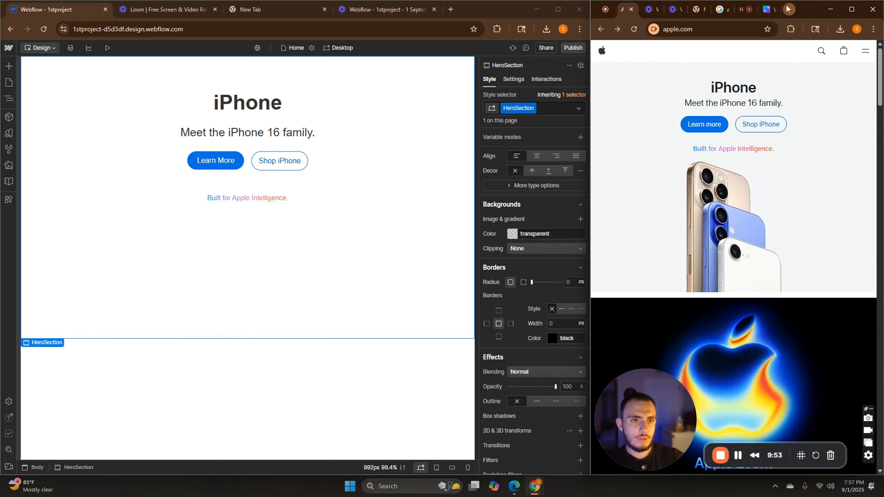
# Search Google for "iphone 16" in a new browser tab and show the image results
pyautogui.click(769, 9)
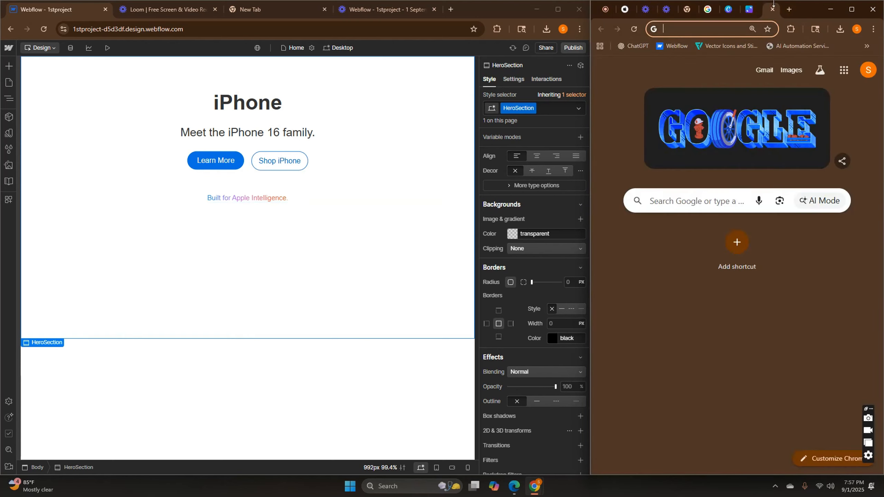
pyautogui.write('iphone 16')
pyautogui.press('Return')
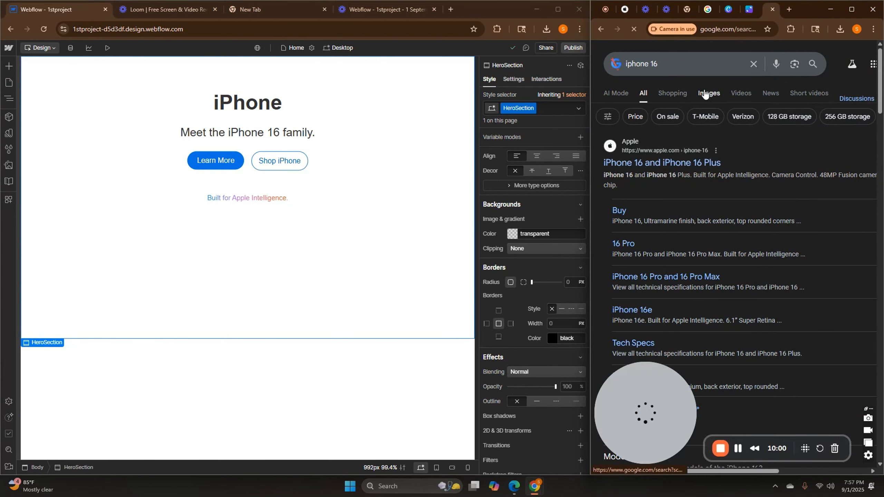
pyautogui.click(705, 94)
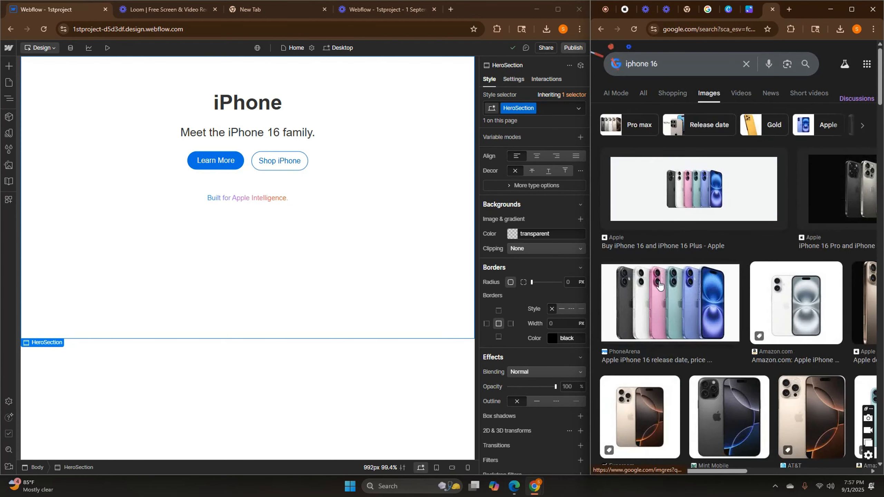
# Browse the "iphone 16" image results for a picture resembling the phones in Apple's hero section
pyautogui.scroll(-5, 659, 285)
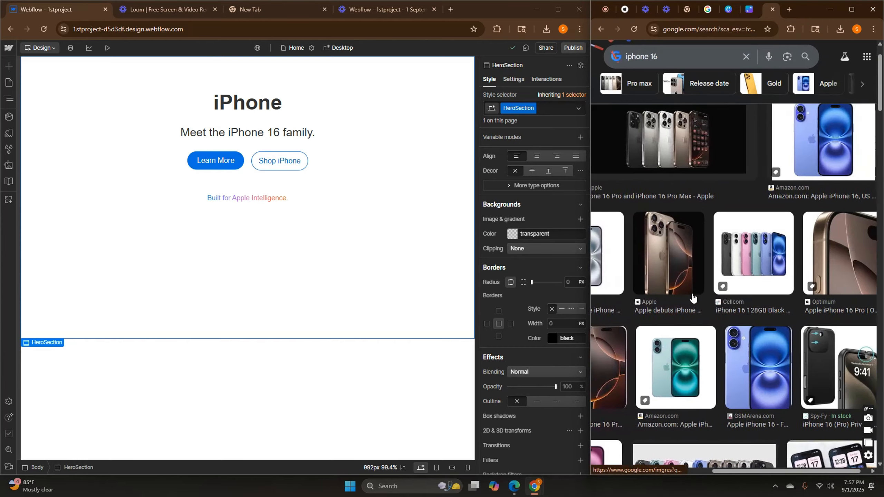
pyautogui.hscroll(1, 693, 297)
pyautogui.hscroll(-5, 694, 288)
pyautogui.hscroll(2, 709, 276)
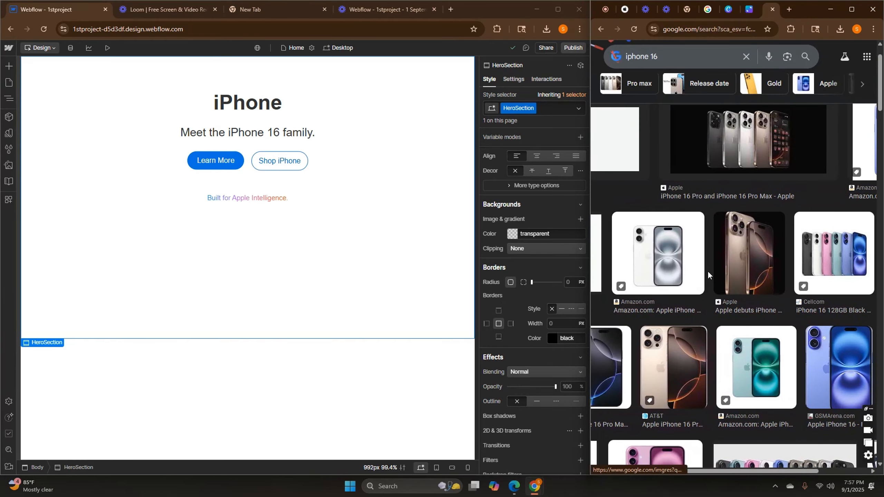
pyautogui.hotkey('ctrl', '-')
pyautogui.scroll(-10, 748, 268)
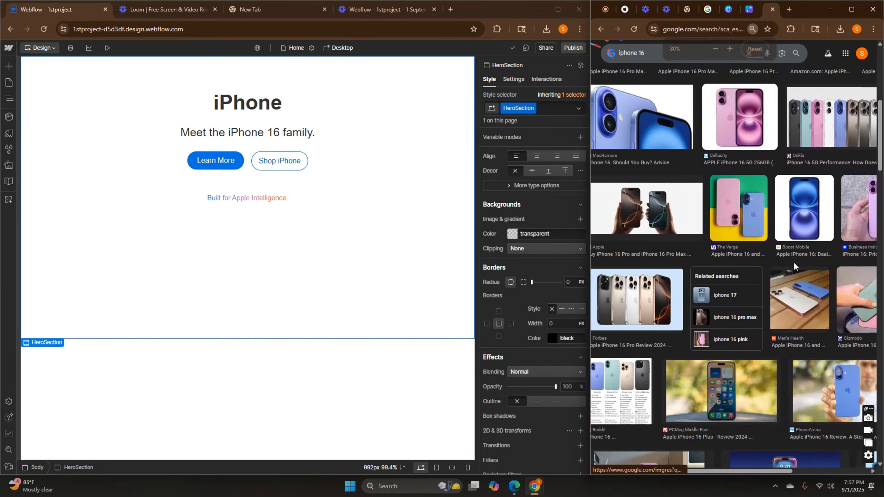
pyautogui.hscroll(-1, 794, 264)
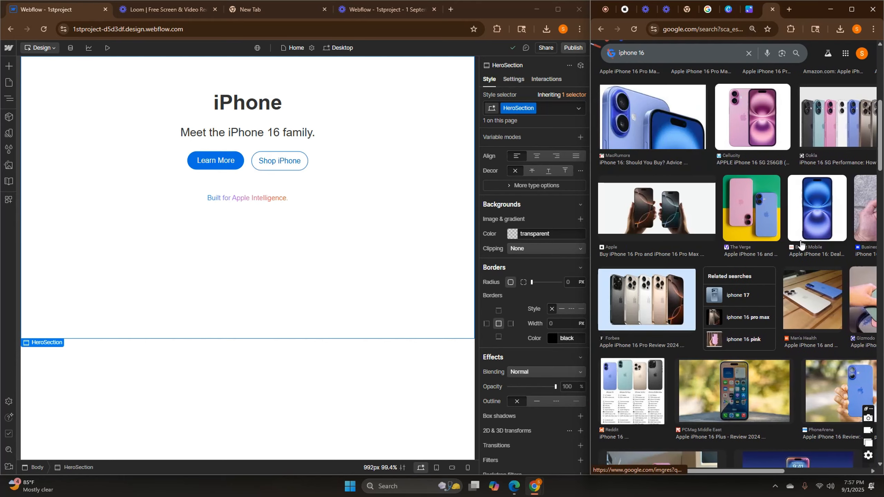
pyautogui.scroll(-8, 800, 244)
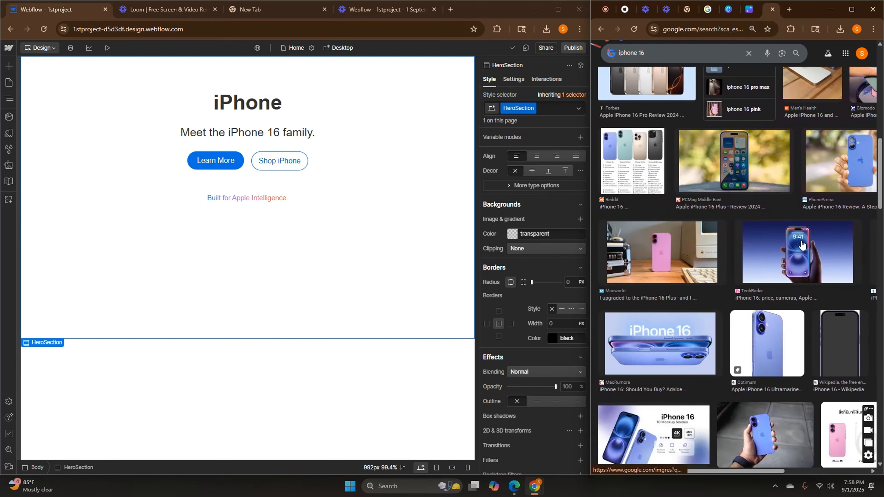
pyautogui.scroll(-4, 802, 244)
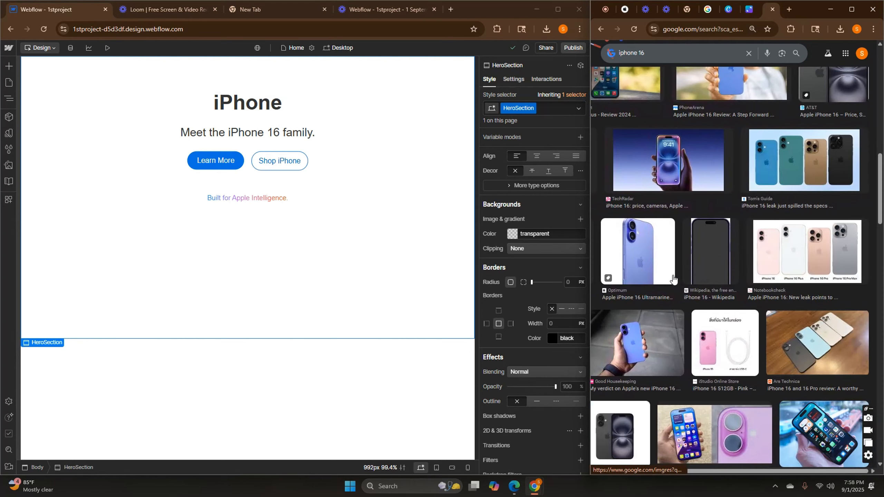
pyautogui.scroll(-4, 673, 279)
# Refine the image search to "iphone 16 line"
pyautogui.click(684, 49)
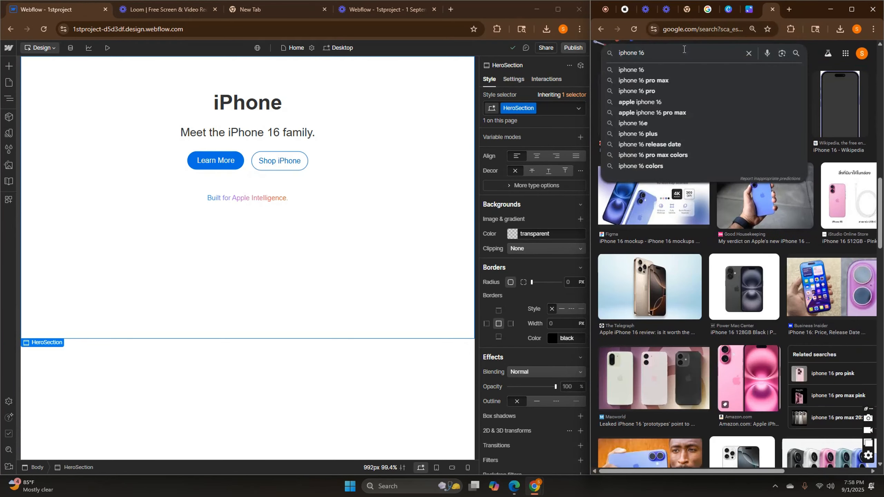
pyautogui.write('line')
pyautogui.press('Return')
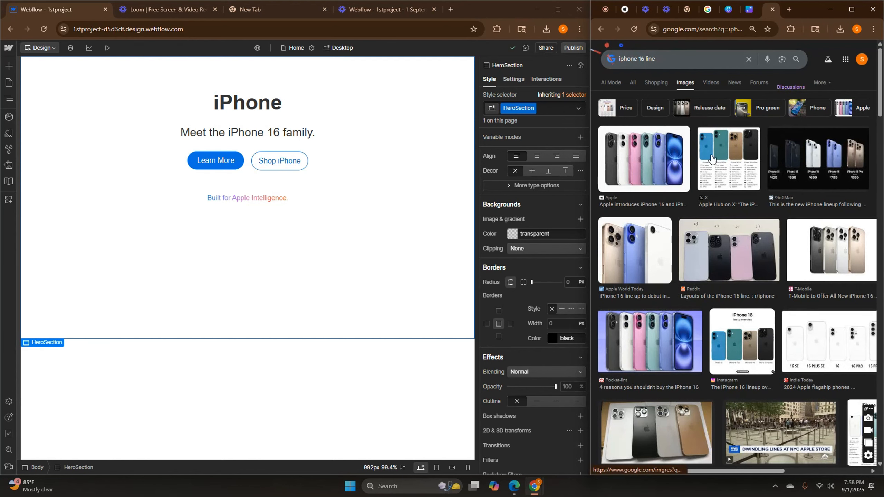
# Save Apple World Today's picture of the gold, blue and white iPhones as iPhone-16-lineup in the Downloads folder
pyautogui.click(650, 254)
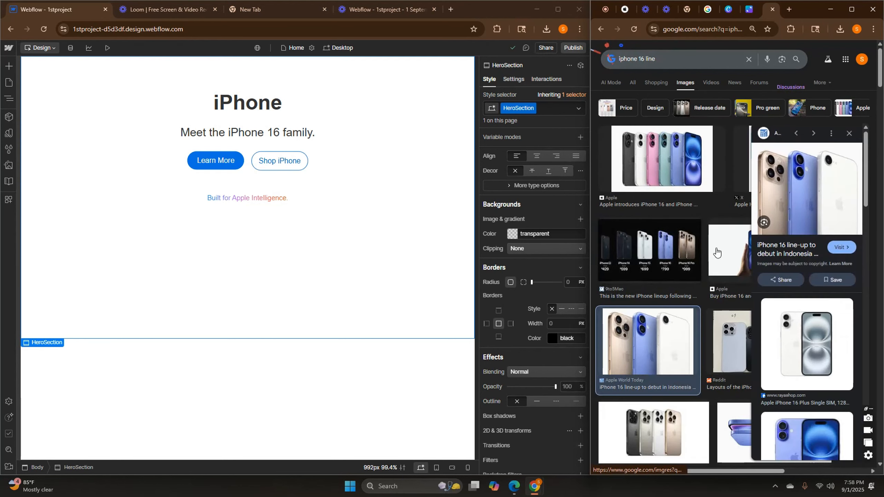
pyautogui.scroll(-5, 651, 254)
pyautogui.rightClick(808, 134)
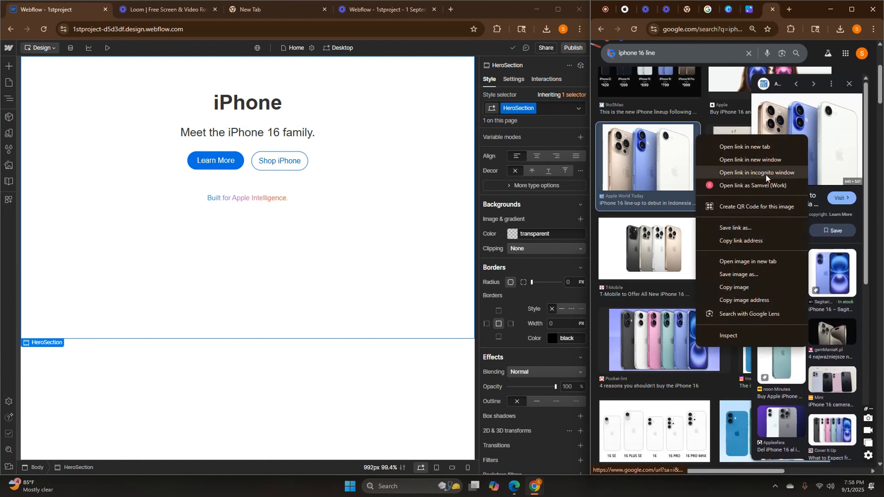
pyautogui.click(734, 274)
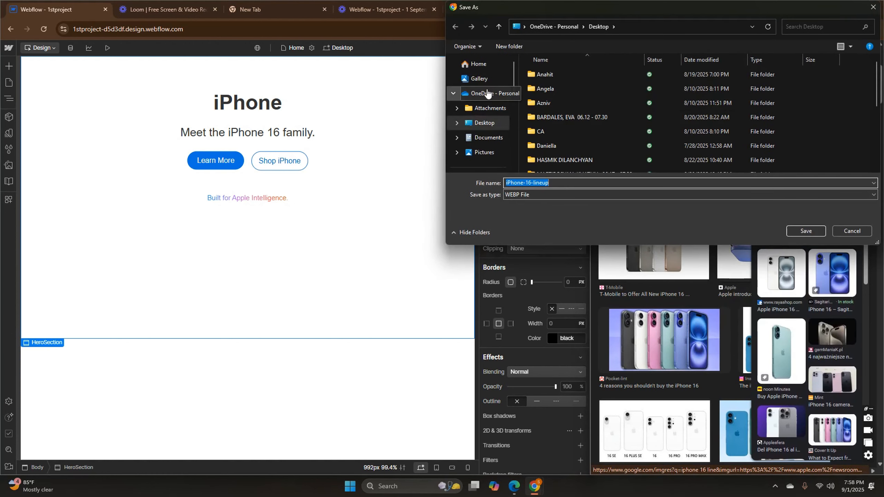
pyautogui.scroll(-2, 480, 135)
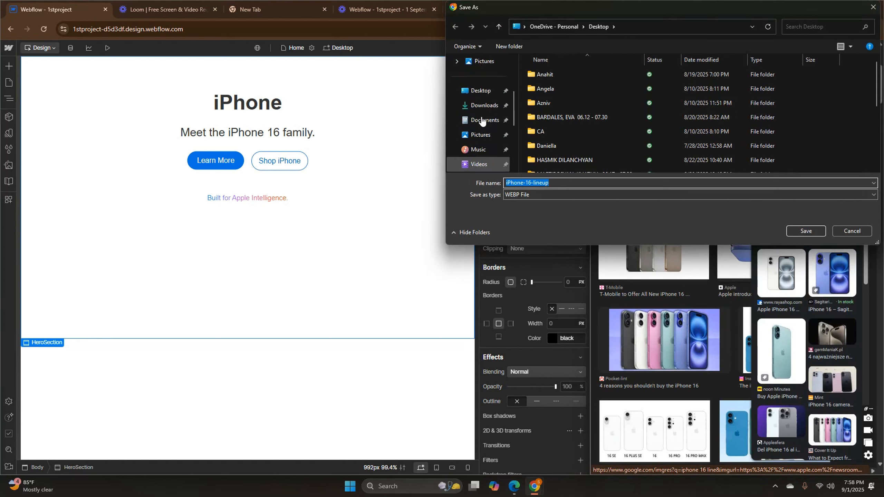
pyautogui.click(484, 105)
pyautogui.click(798, 230)
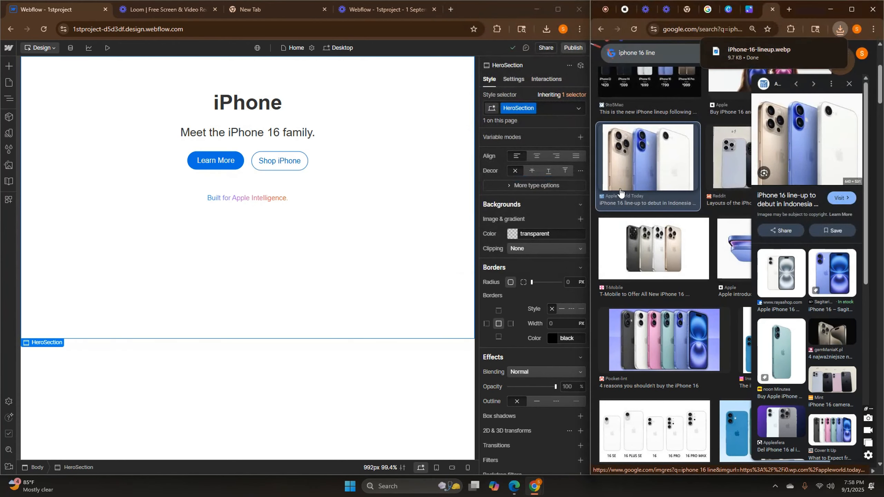
# Add a background image to the hero section in Webflow and upload iPhone-16-lineup.webp for it
pyautogui.click(66, 311)
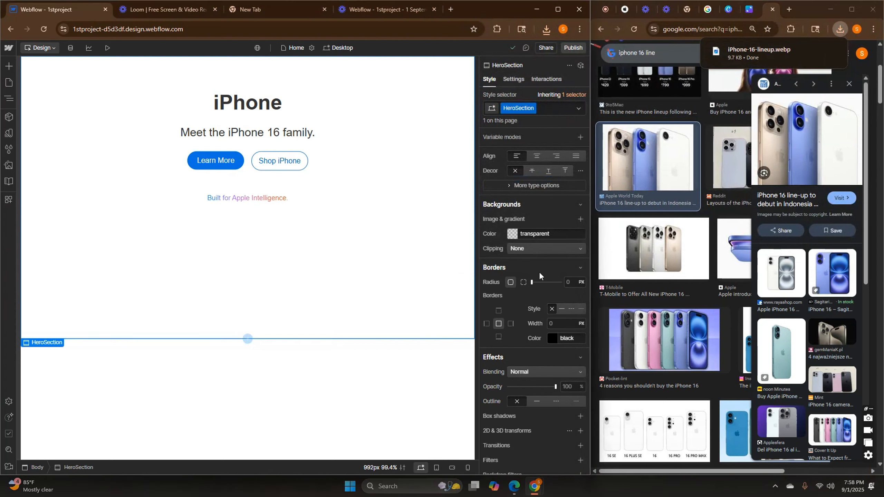
pyautogui.click(511, 236)
pyautogui.click(575, 208)
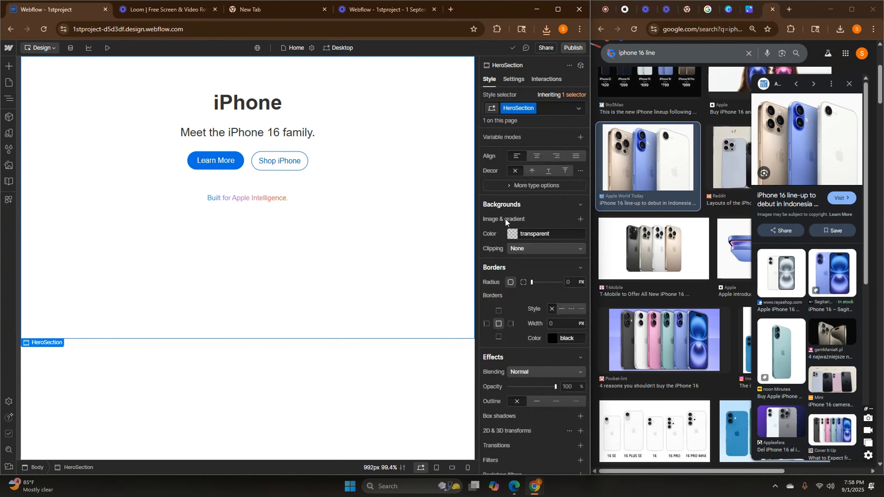
pyautogui.click(580, 220)
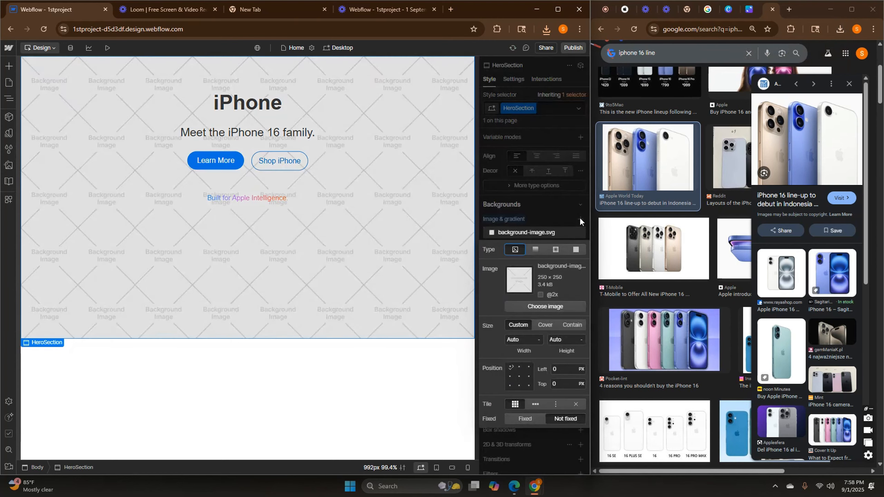
pyautogui.click(529, 303)
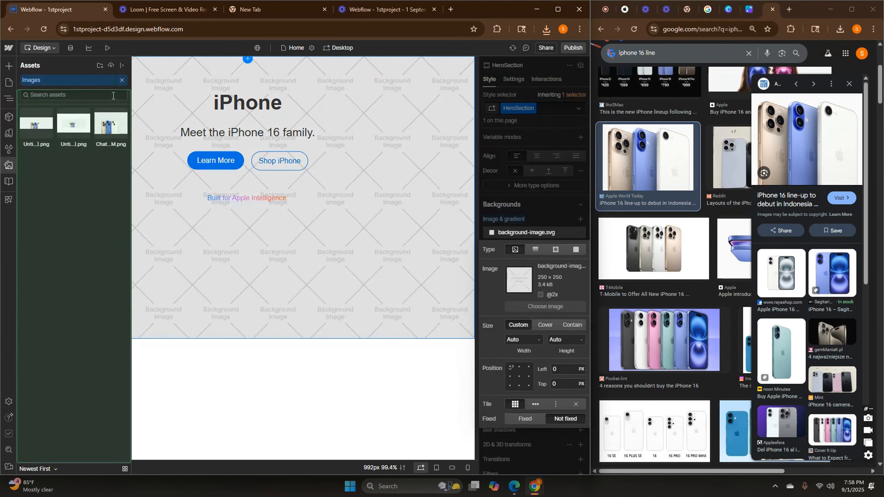
pyautogui.click(111, 65)
pyautogui.doubleClick(119, 83)
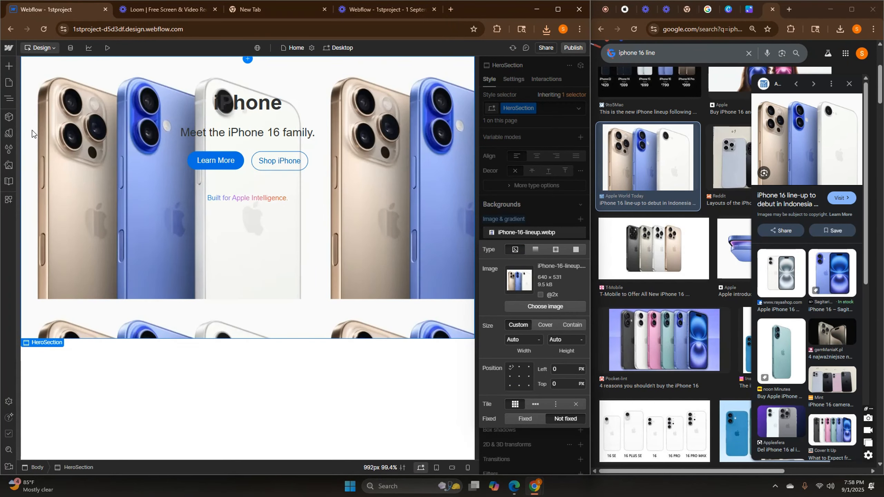
# Set the hero section's background image size to Cover and bring up Apple's page for comparison
pyautogui.click(538, 326)
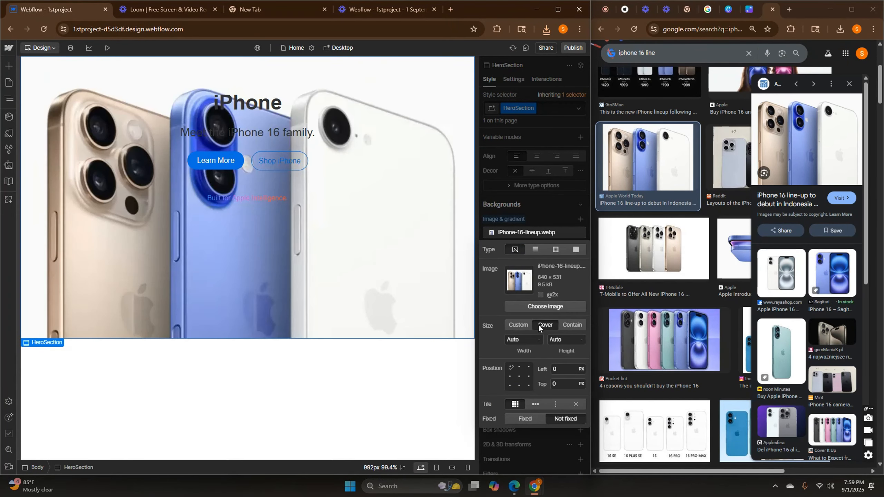
pyautogui.click(522, 326)
pyautogui.click(539, 325)
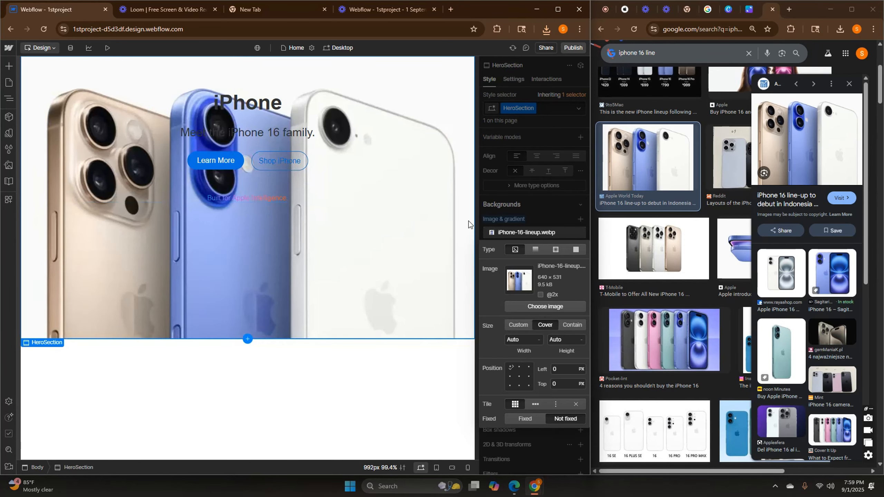
pyautogui.click(624, 10)
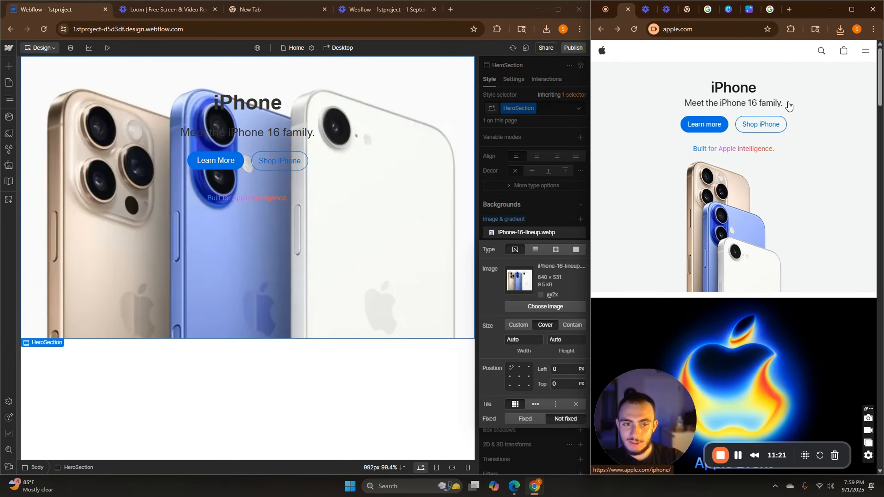
# Remove the iPhone-16-lineup.webp background image from the hero section
pyautogui.click(454, 260)
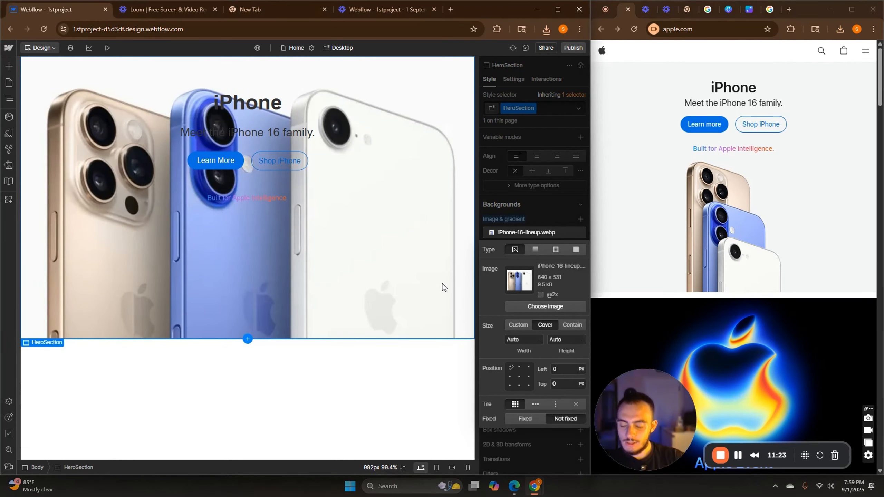
pyautogui.click(536, 232)
pyautogui.click(579, 233)
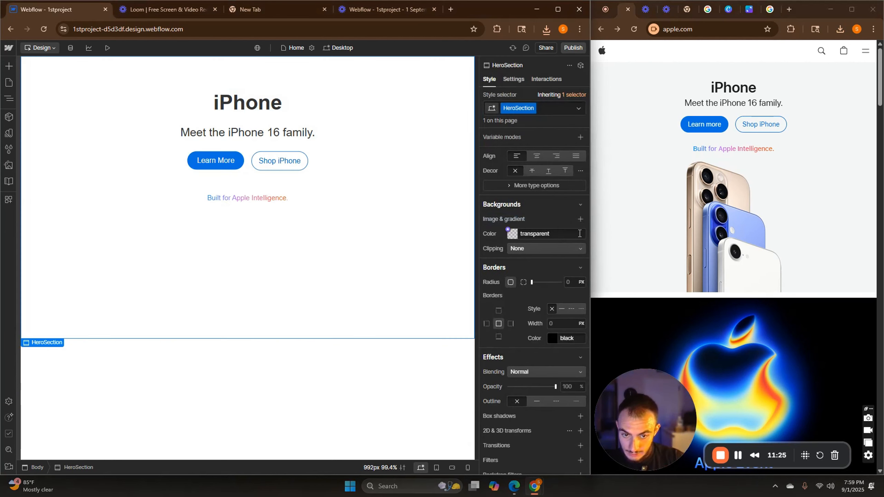
# Add an Image element inside the hero section's Container, below the text Div Block
pyautogui.click(9, 99)
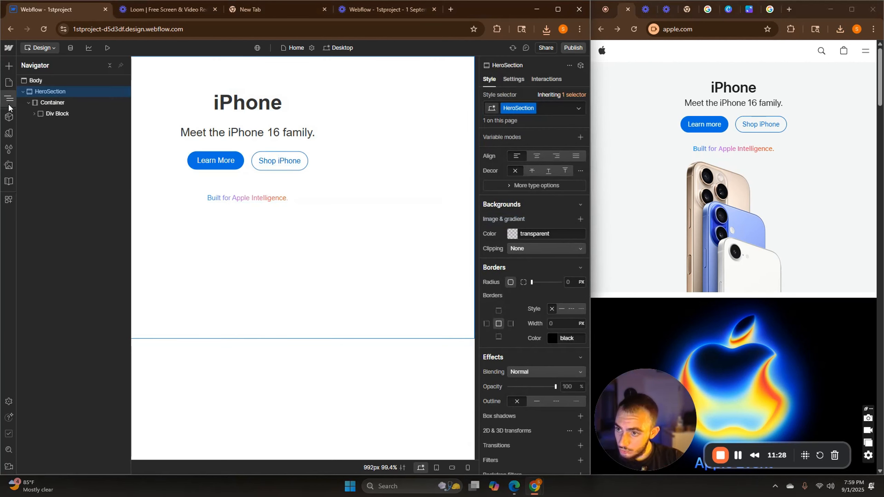
pyautogui.click(56, 103)
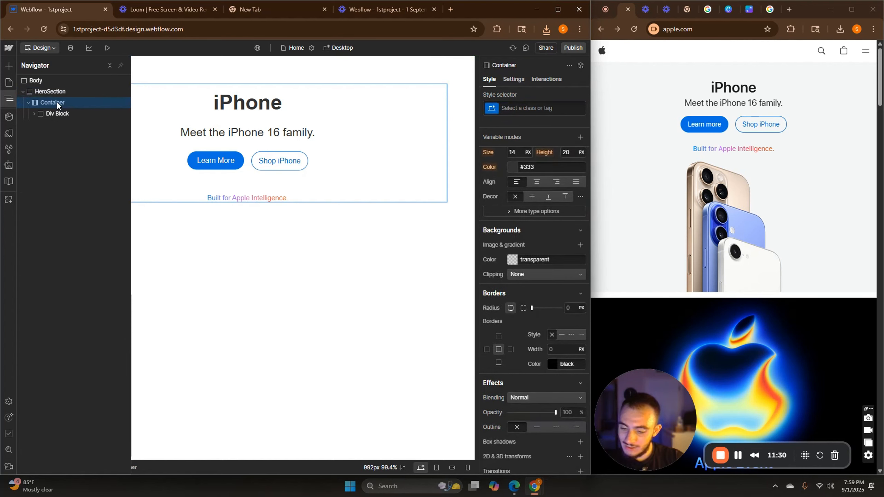
pyautogui.click(8, 66)
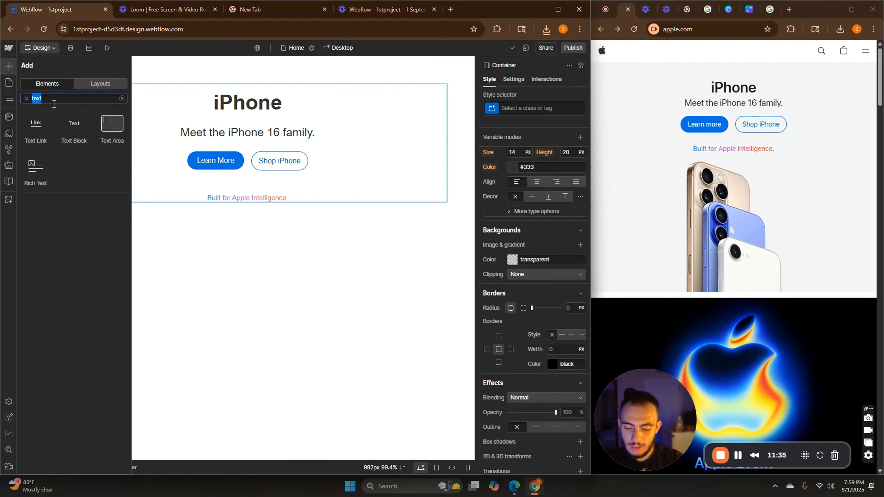
pyautogui.write('image')
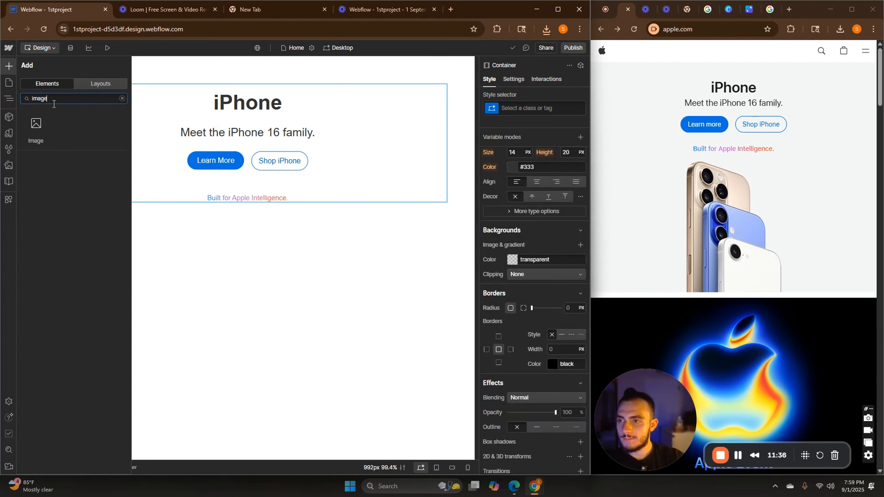
pyautogui.click(36, 131)
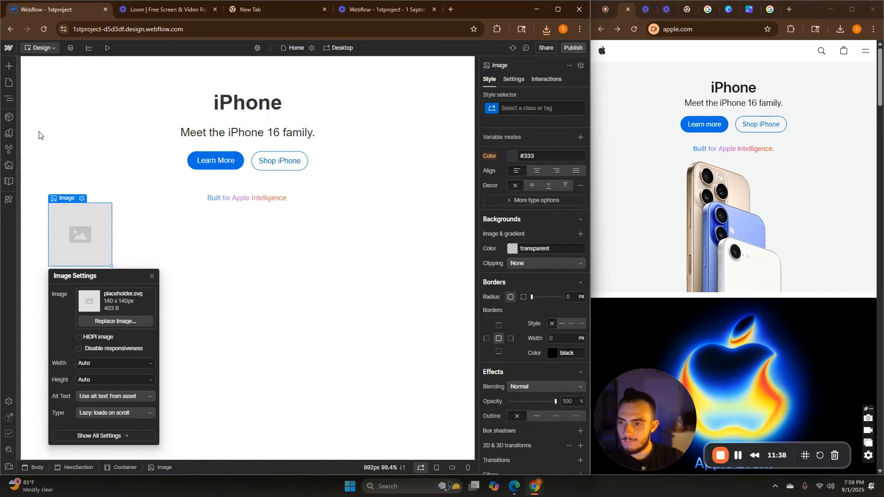
# Lay out the Container as a vertical flex box with its children centred on both axes
pyautogui.click(252, 221)
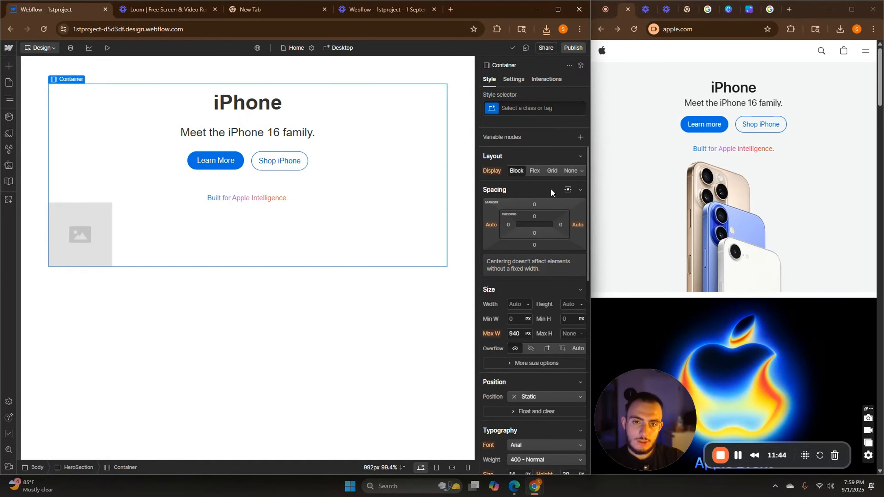
pyautogui.click(533, 170)
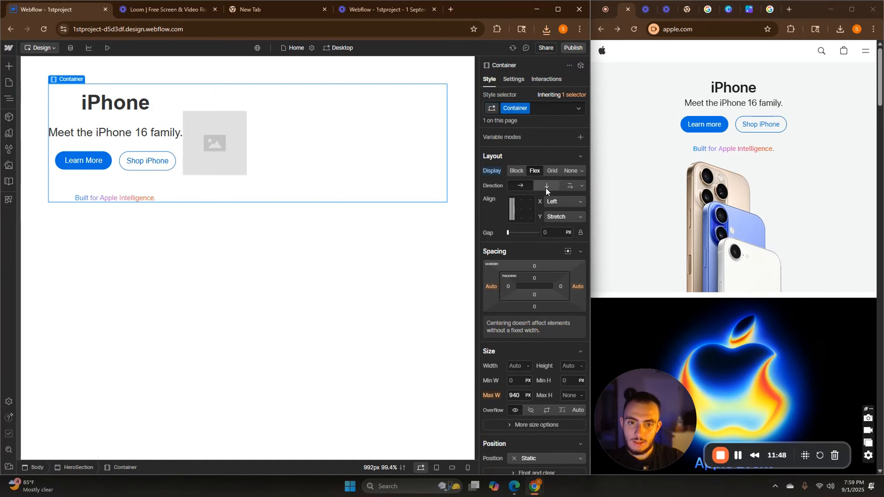
pyautogui.click(546, 188)
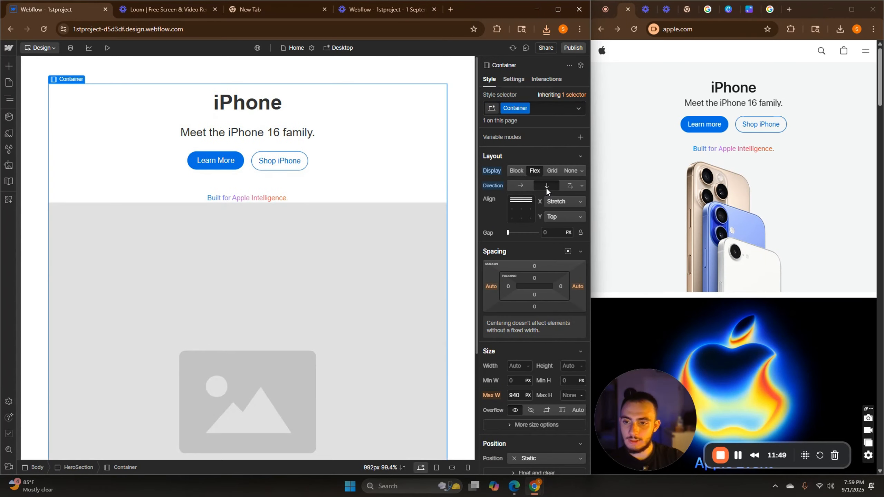
pyautogui.click(521, 210)
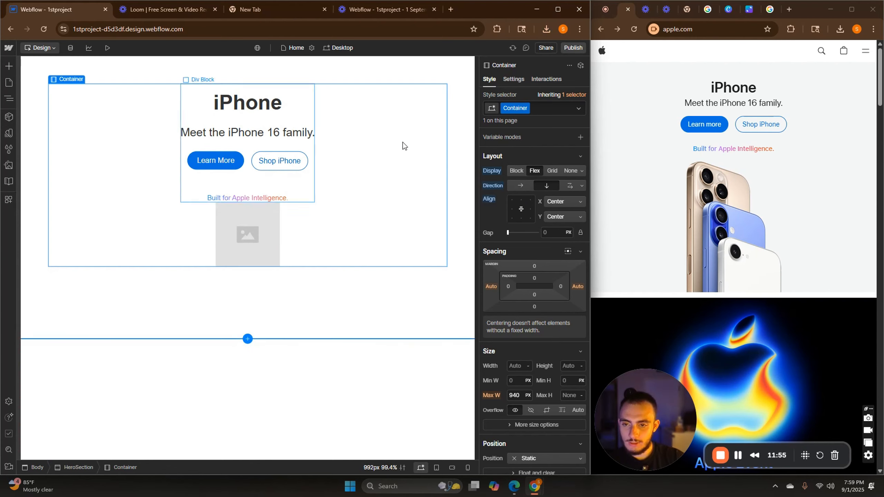
# Set the bottom margin of the Div Block holding the texts and buttons to 40 px
pyautogui.click(274, 236)
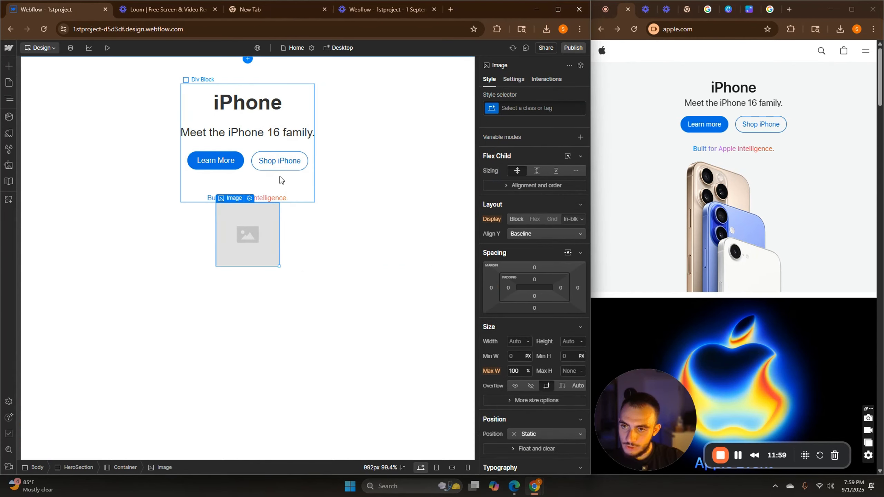
pyautogui.click(288, 193)
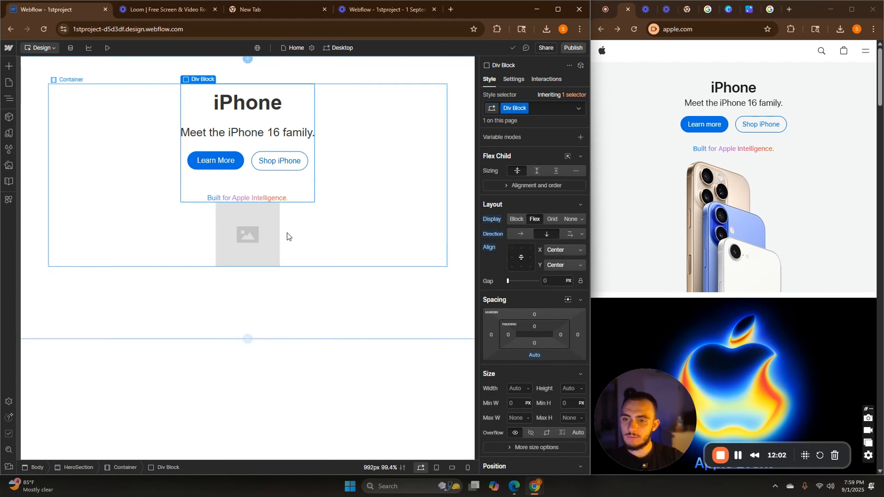
pyautogui.click(288, 233)
pyautogui.click(295, 178)
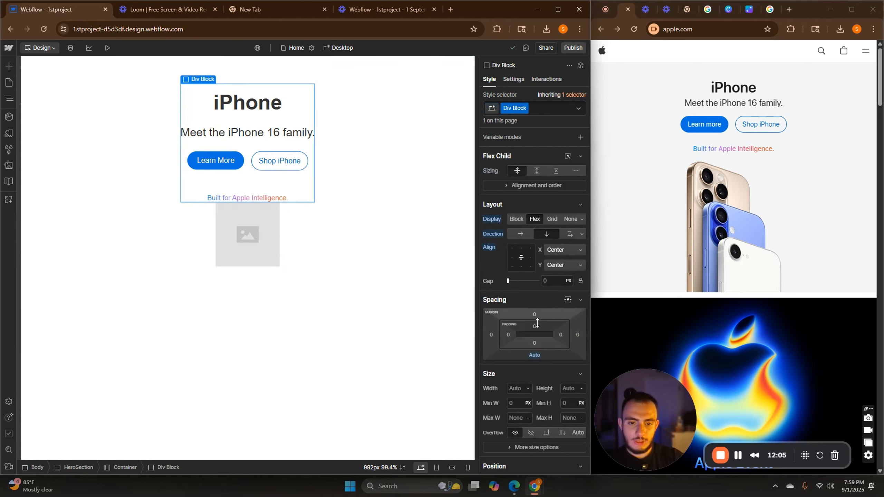
pyautogui.click(535, 354)
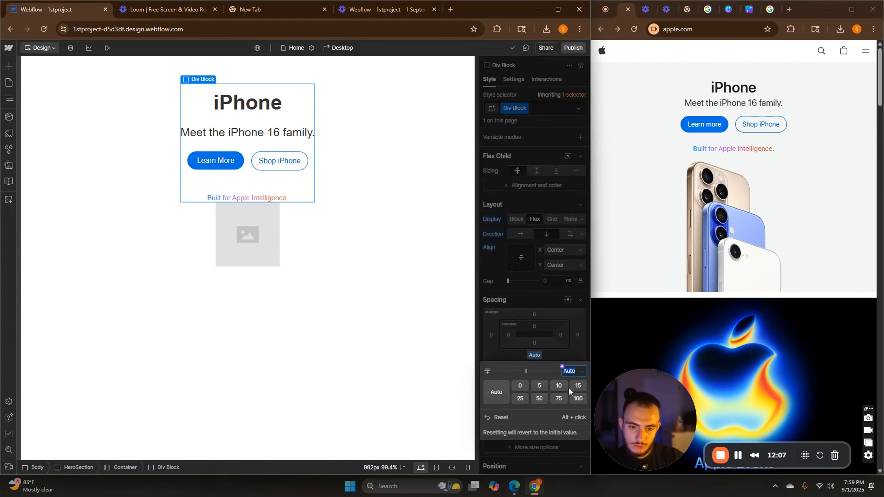
pyautogui.click(521, 399)
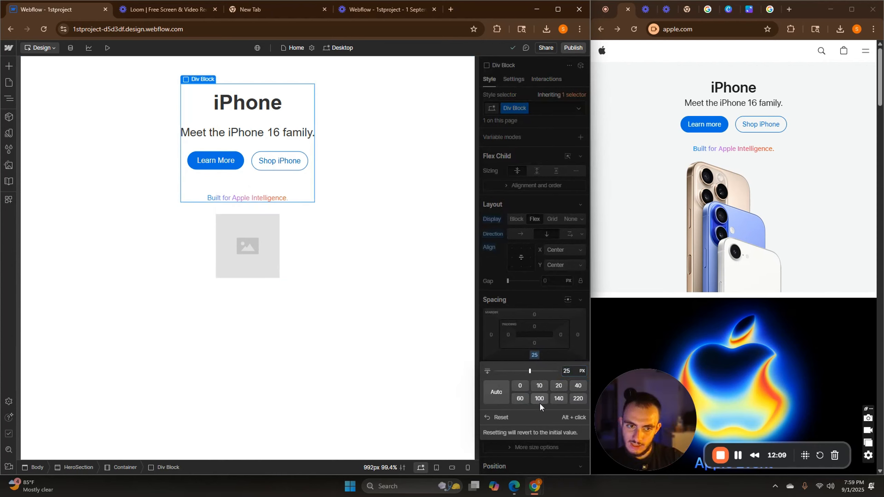
pyautogui.click(538, 403)
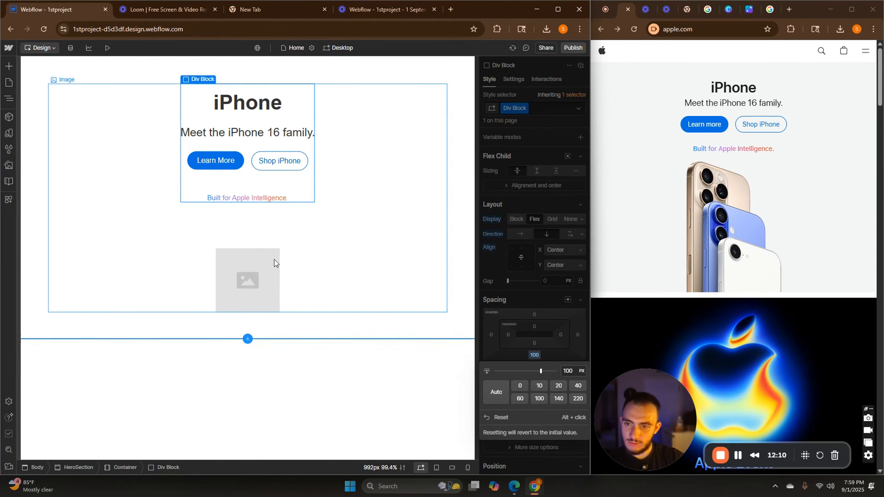
pyautogui.click(571, 385)
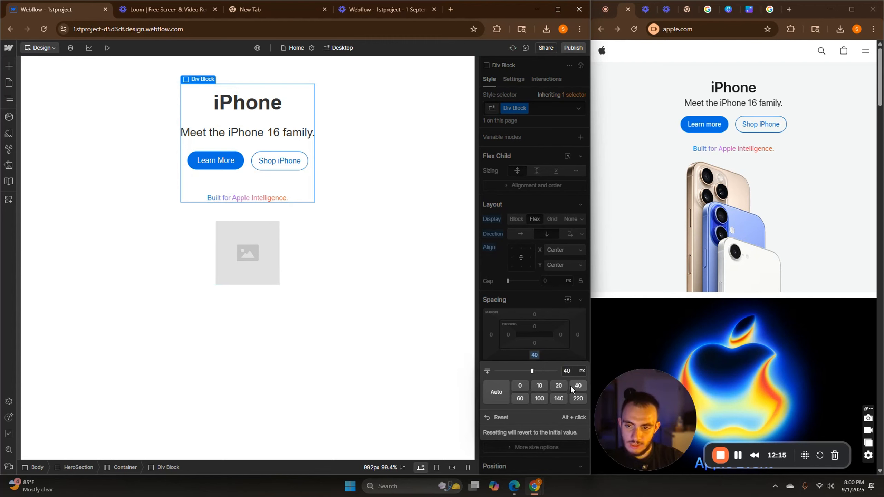
# Replace the placeholder in the new Image element with iPhone-16-lineup.webp from the assets
pyautogui.click(244, 252)
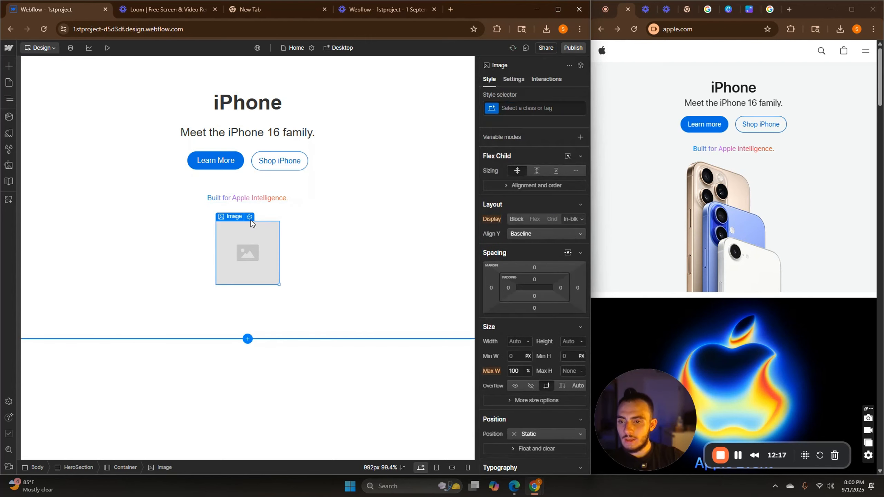
pyautogui.click(249, 217)
pyautogui.click(282, 292)
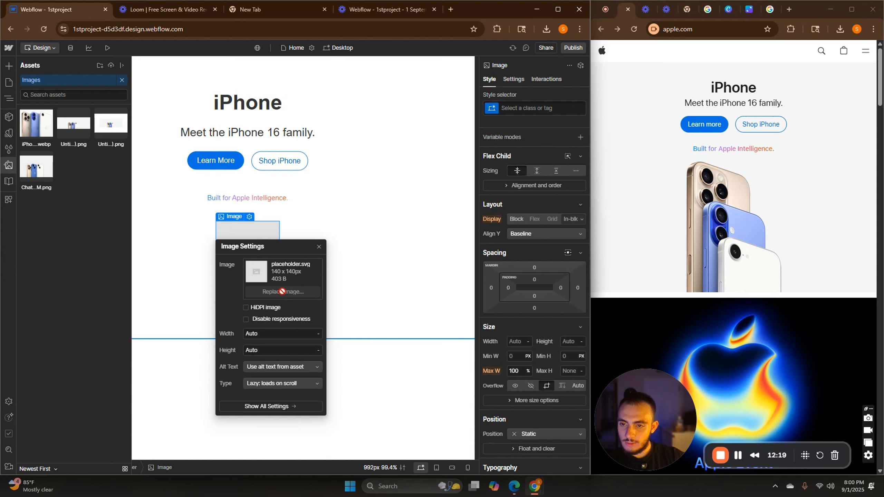
pyautogui.click(258, 235)
pyautogui.click(249, 216)
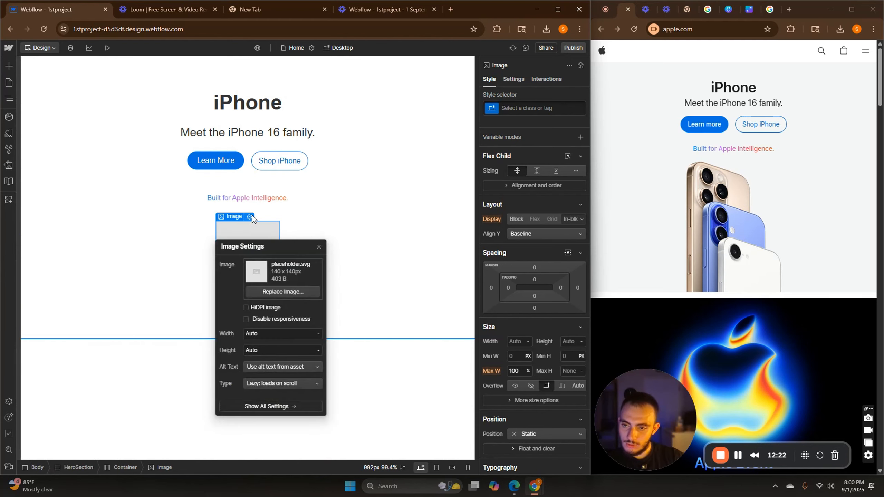
pyautogui.click(264, 291)
pyautogui.click(32, 127)
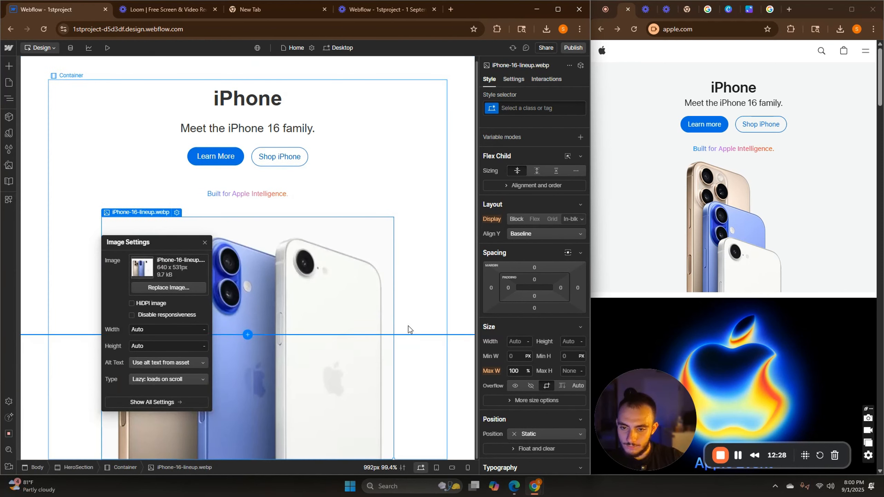
# Close the image settings and set the HeroSection's height to Auto
pyautogui.click(333, 281)
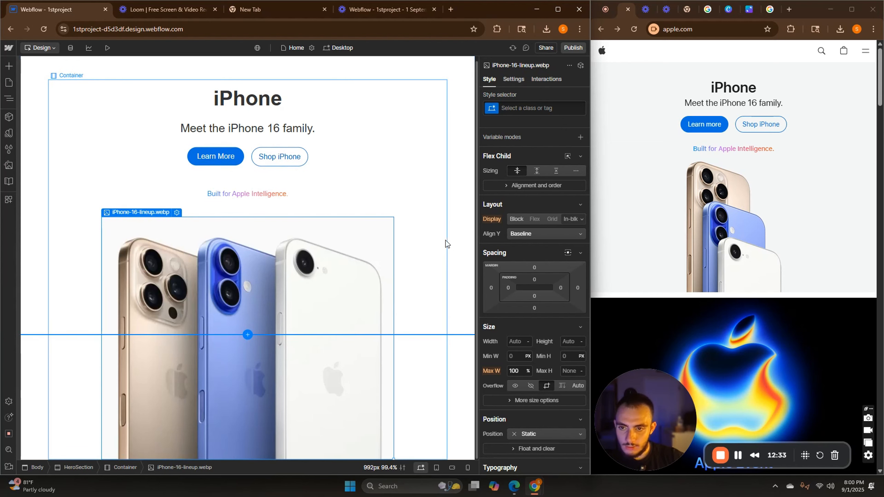
pyautogui.click(460, 233)
pyautogui.scroll(-1, 397, 305)
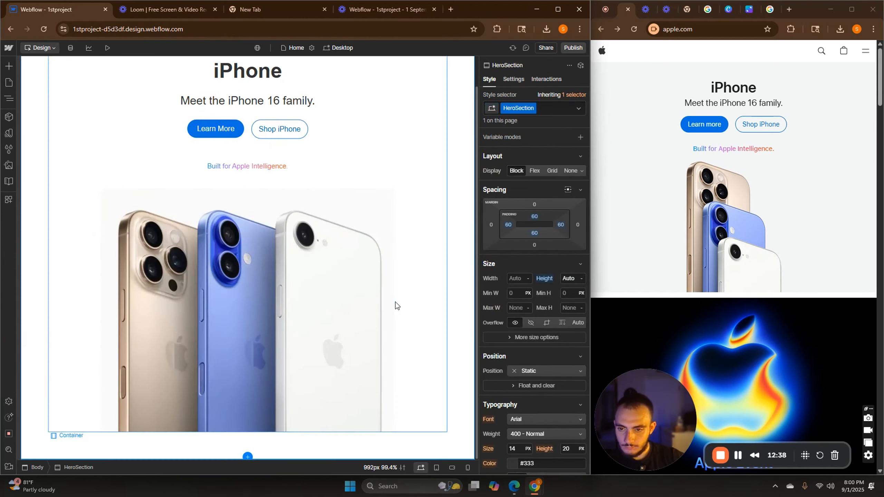
pyautogui.scroll(1, 397, 305)
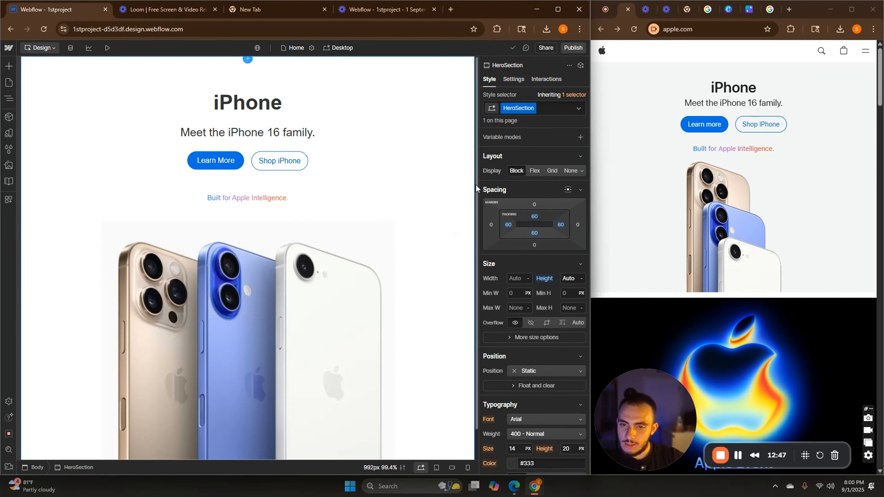
# Set the HeroSection's background color to #fafafa by sampling the light backdrop of the iPhone picture
pyautogui.scroll(-6, 544, 302)
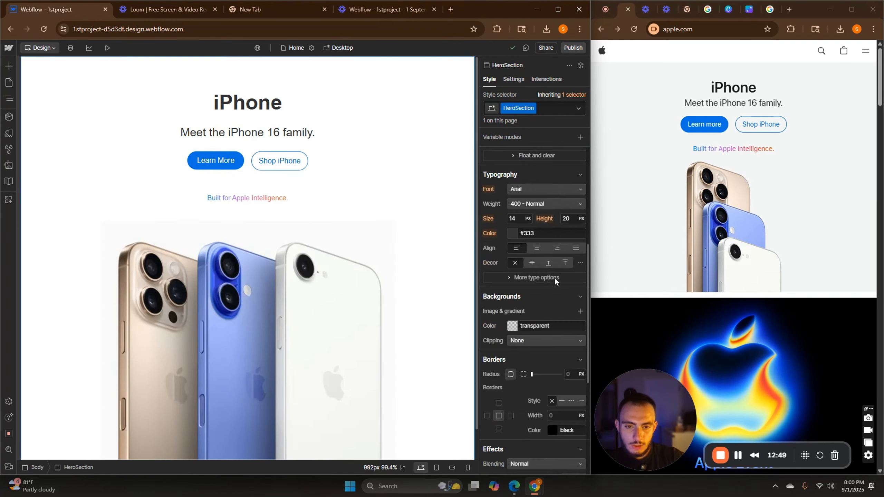
pyautogui.click(513, 327)
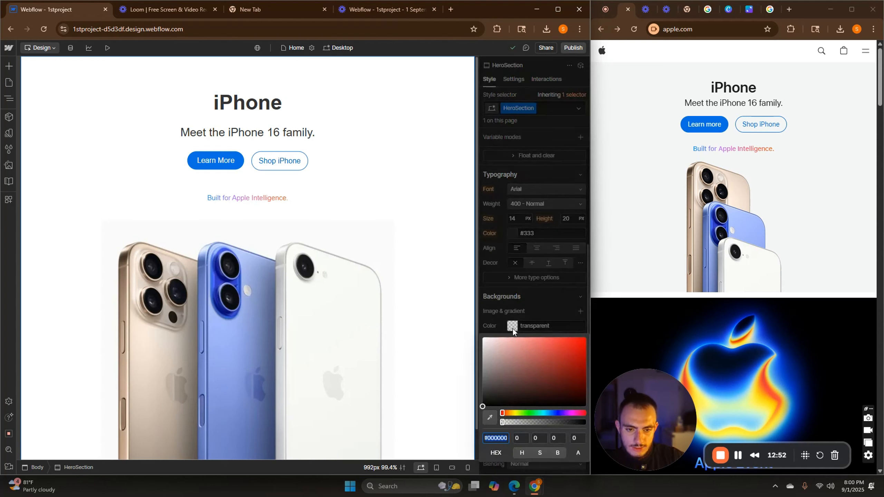
pyautogui.click(488, 422)
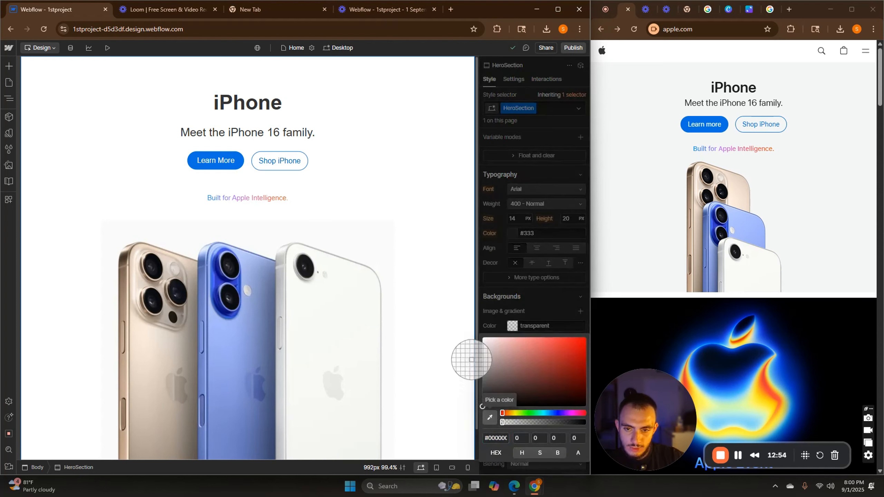
pyautogui.click(383, 237)
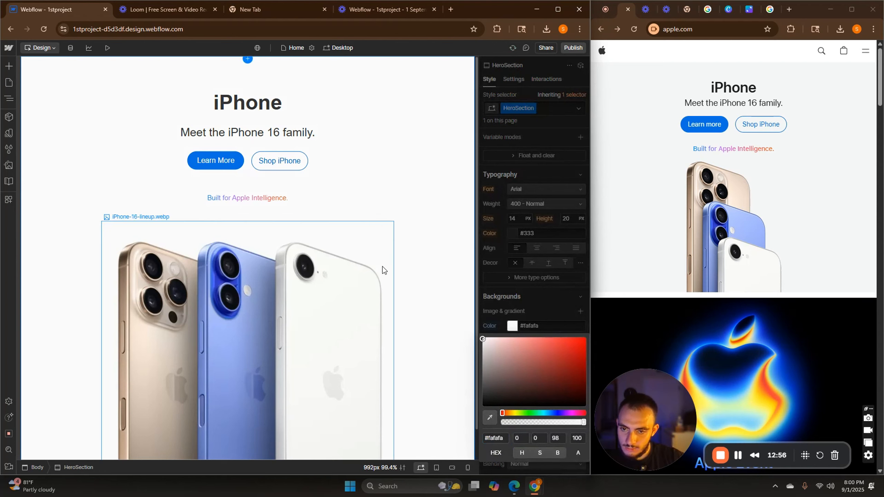
pyautogui.scroll(-1, 439, 208)
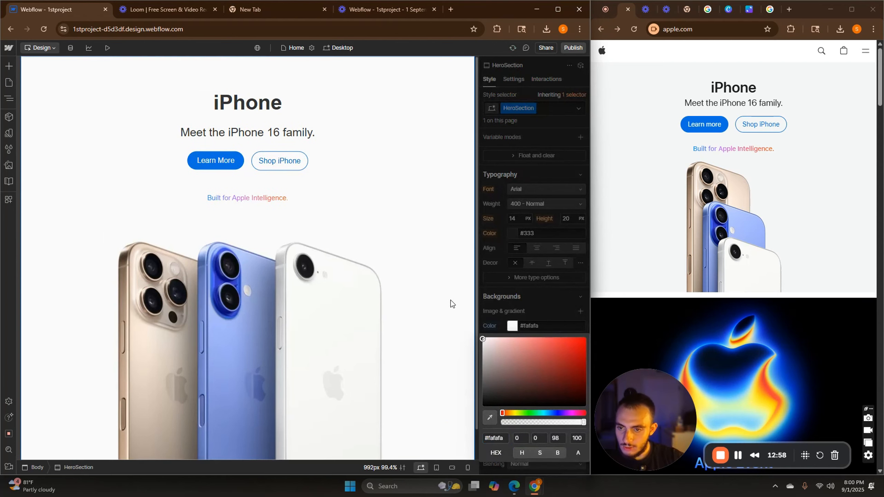
pyautogui.scroll(1, 448, 340)
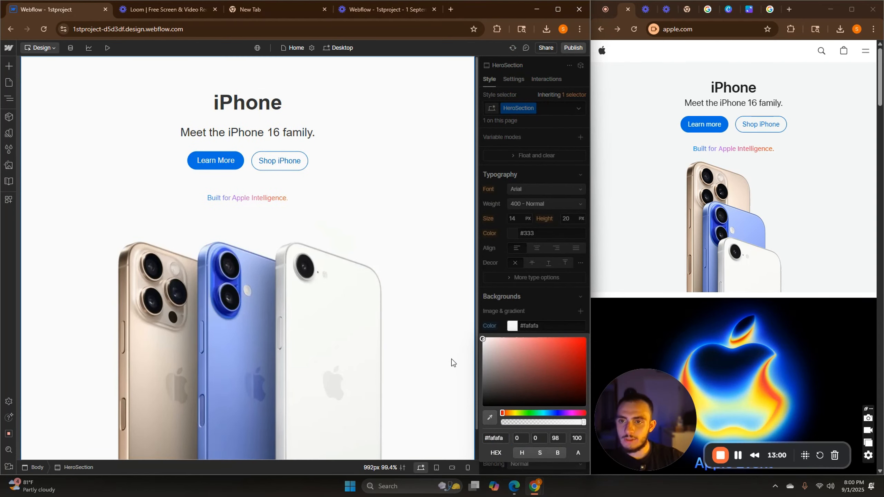
# Check the hero section in a maximized window and arrange Webflow side by side with Apple's page for comparison
pyautogui.click(557, 10)
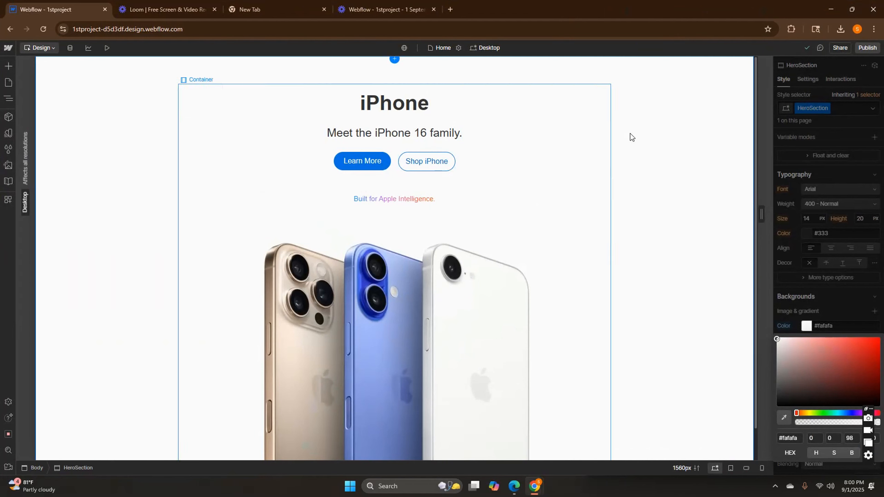
pyautogui.scroll(-1, 559, 294)
pyautogui.scroll(1, 559, 297)
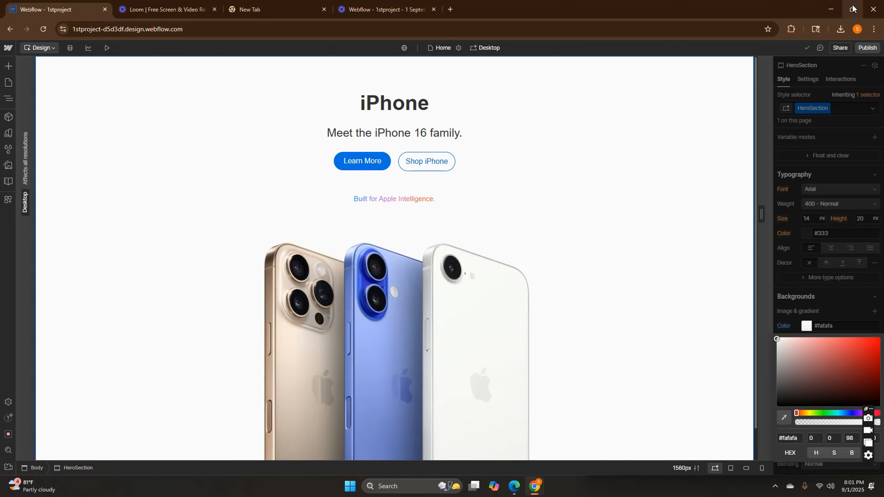
pyautogui.moveTo(853, 9)
pyautogui.click(745, 72)
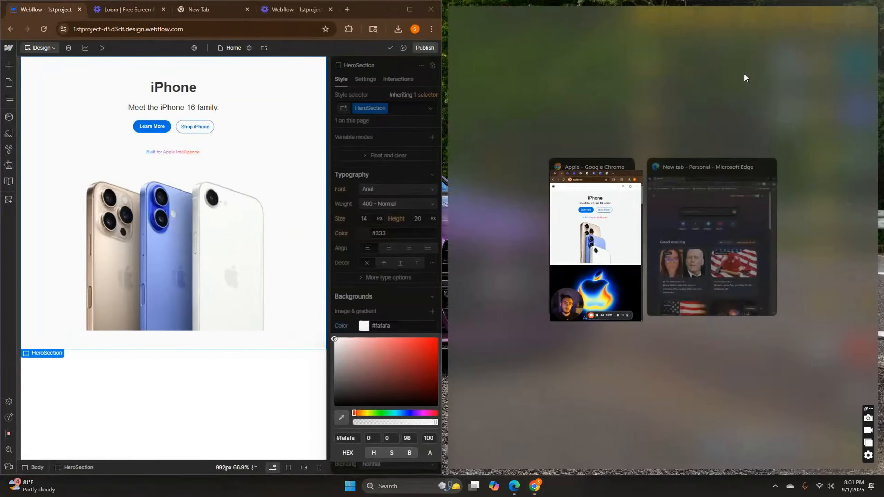
pyautogui.click(560, 211)
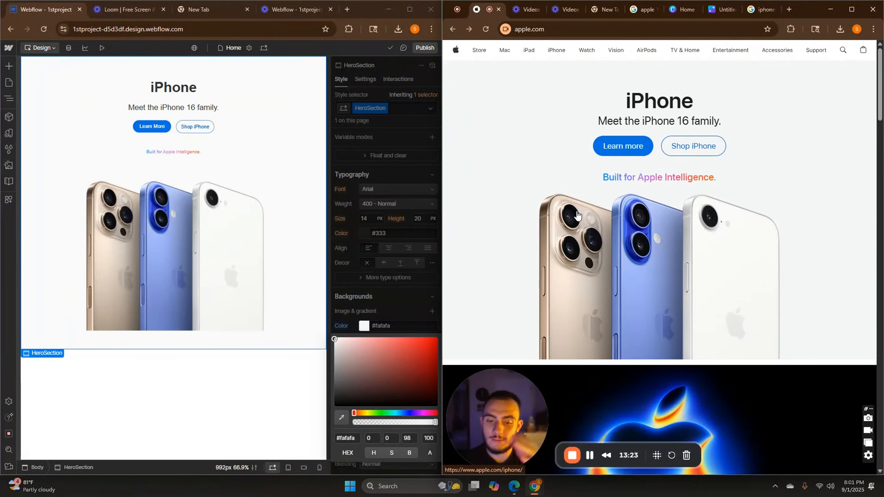